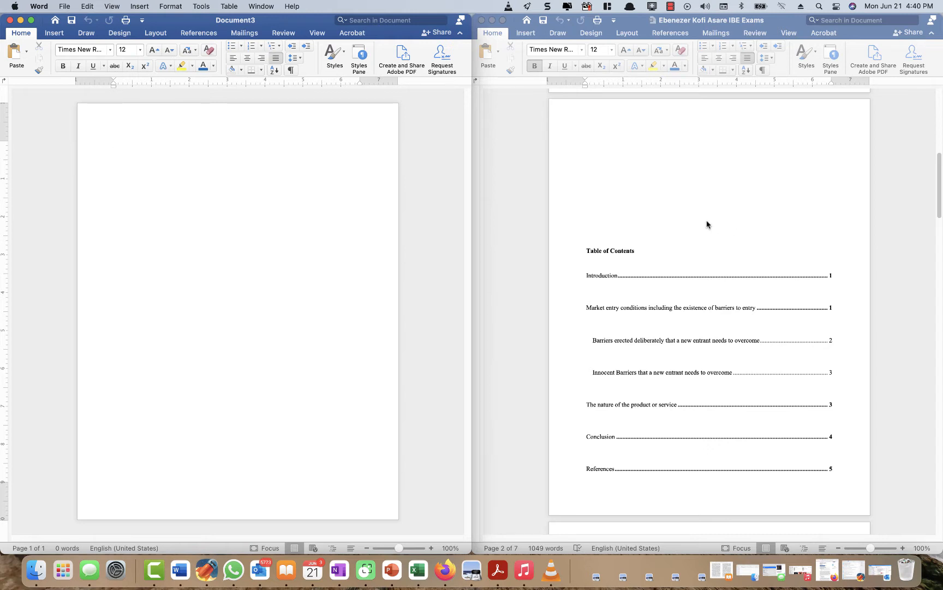
Step: Follow the Introduction and Market entry conditions links in the exam paper's table of contents and compare the listed page numbers with the page headers
{"action": "left_click", "coordinate": [598, 279]}
{"action": "left_click", "coordinate": [598, 279], "text": "super"}
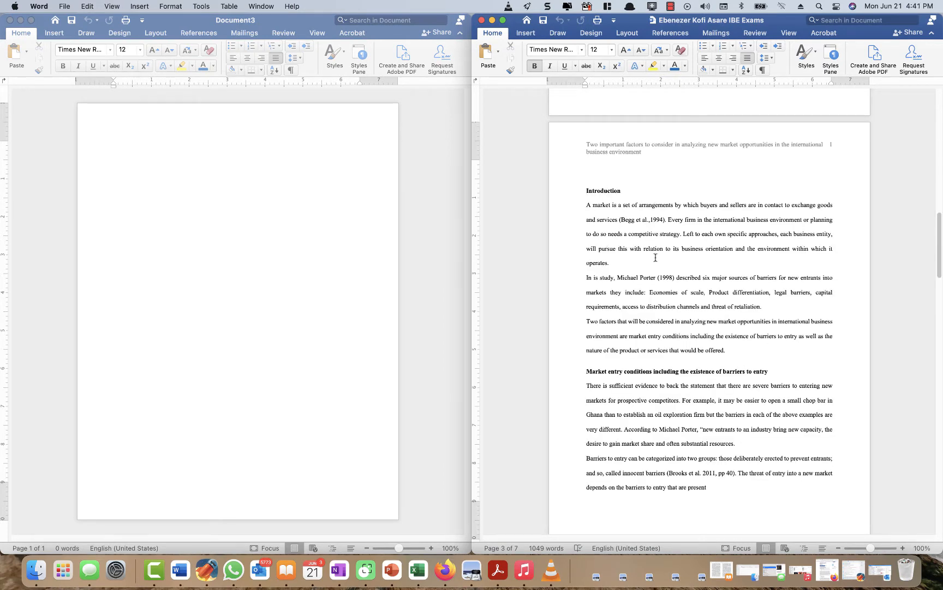
{"action": "scroll", "coordinate": [641, 204], "scroll_direction": "up", "scroll_amount": 5}
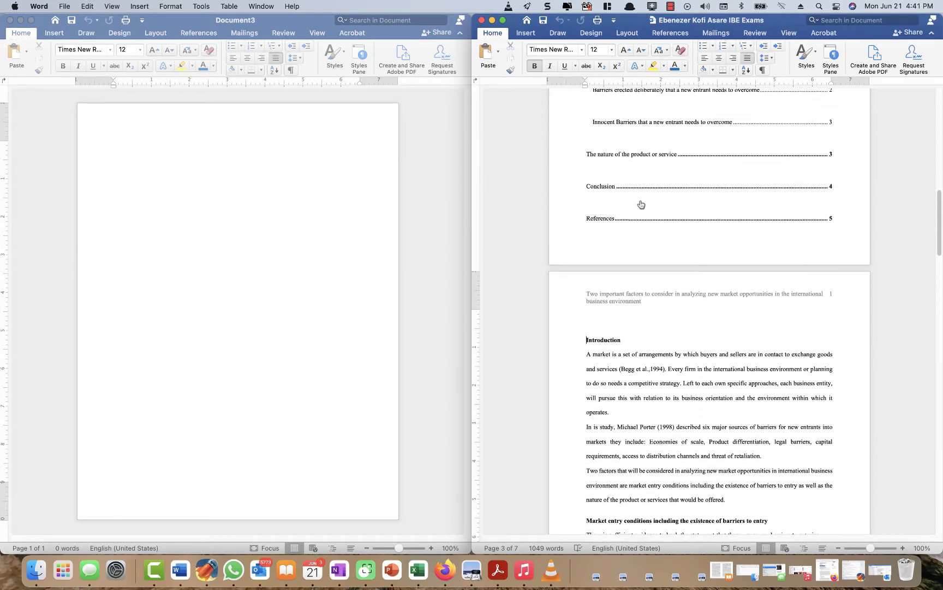
{"action": "scroll", "coordinate": [641, 204], "scroll_direction": "up", "scroll_amount": 4}
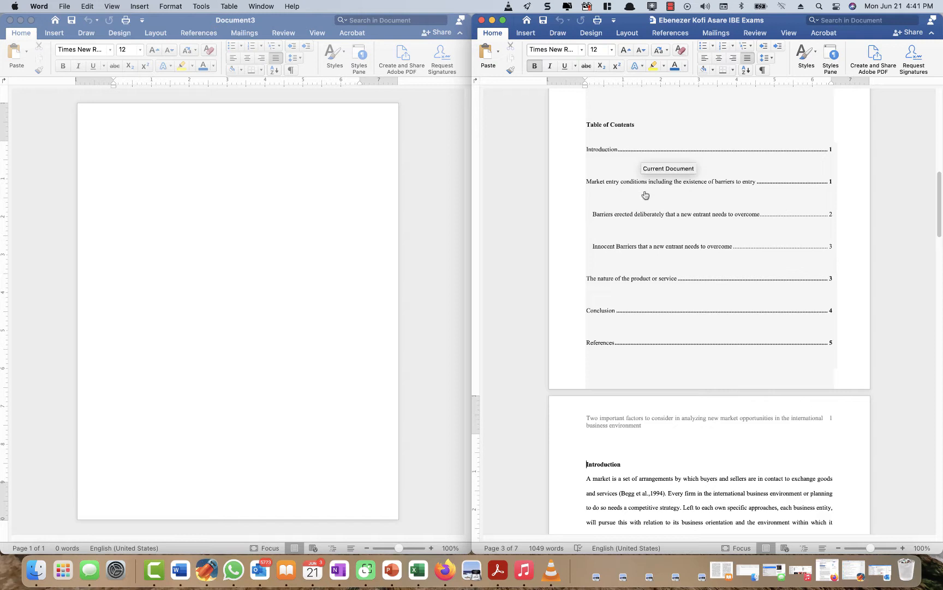
{"action": "left_click", "coordinate": [606, 185]}
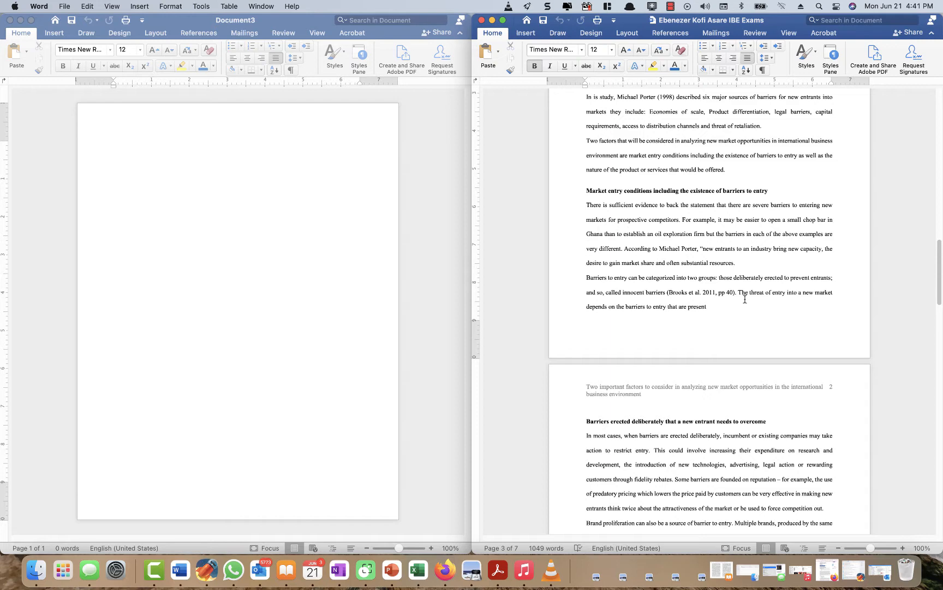
{"action": "scroll", "coordinate": [745, 299], "scroll_direction": "down", "scroll_amount": 10}
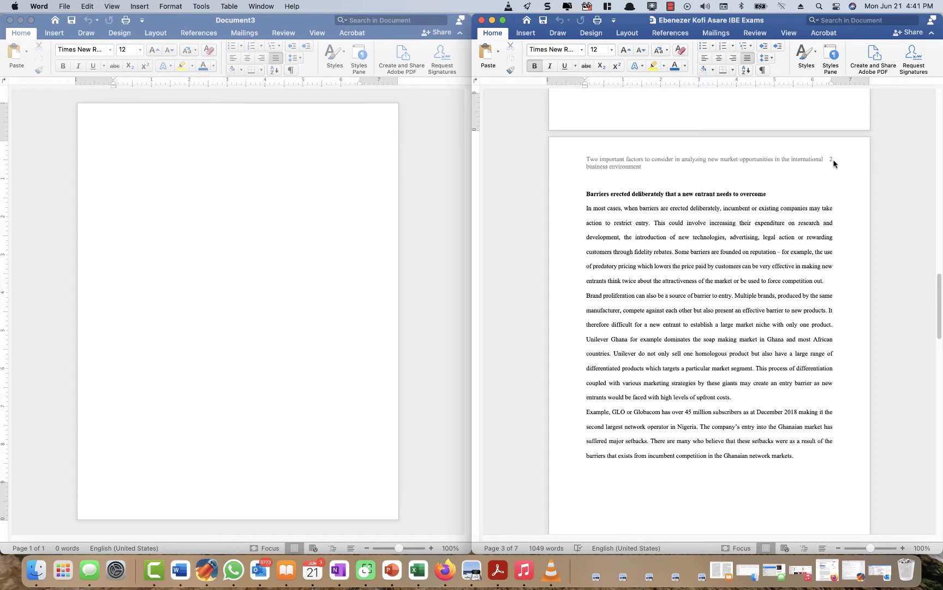
{"action": "scroll", "coordinate": [833, 163], "scroll_direction": "up", "scroll_amount": 10}
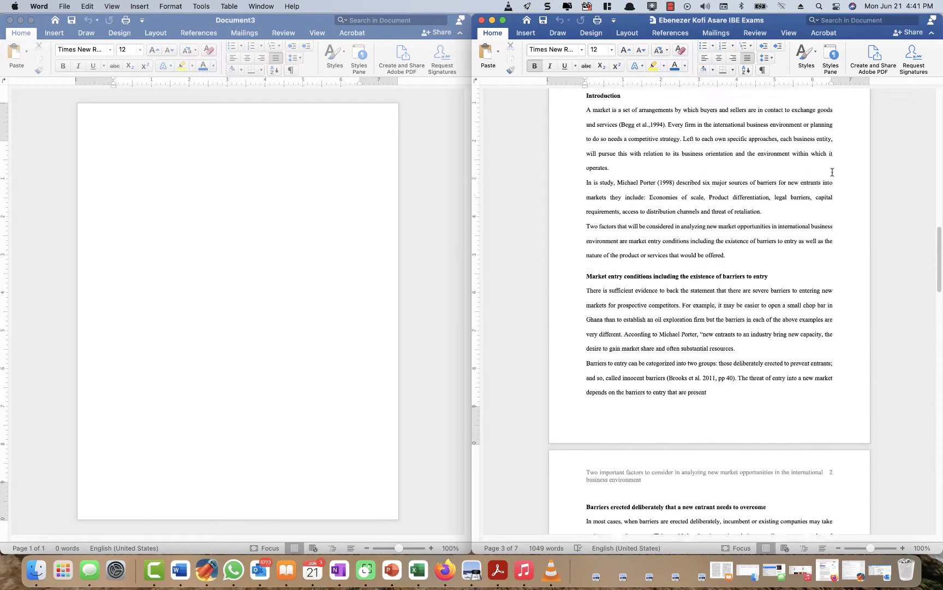
{"action": "scroll", "coordinate": [832, 172], "scroll_direction": "up", "scroll_amount": 11}
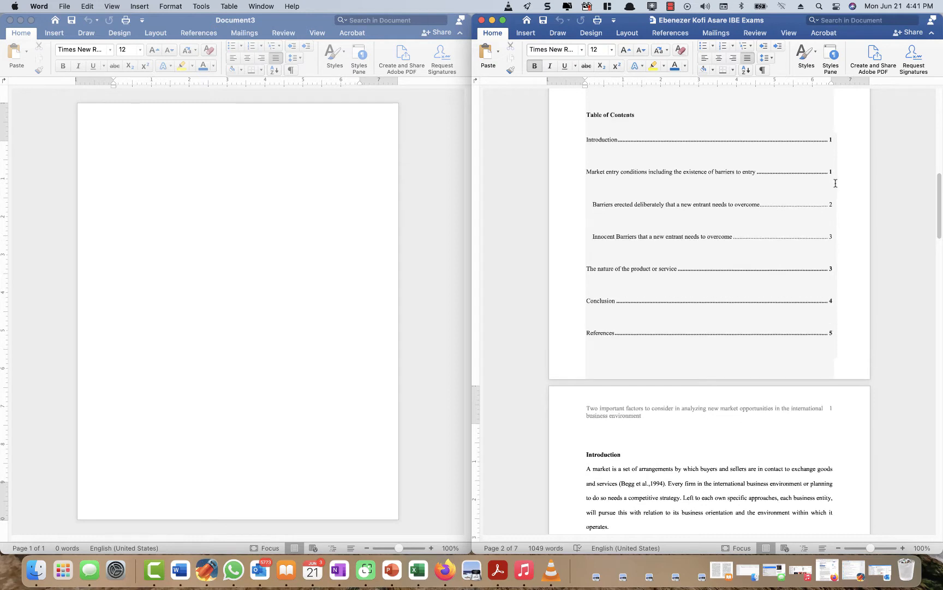
{"action": "scroll", "coordinate": [833, 180], "scroll_direction": "up", "scroll_amount": 1}
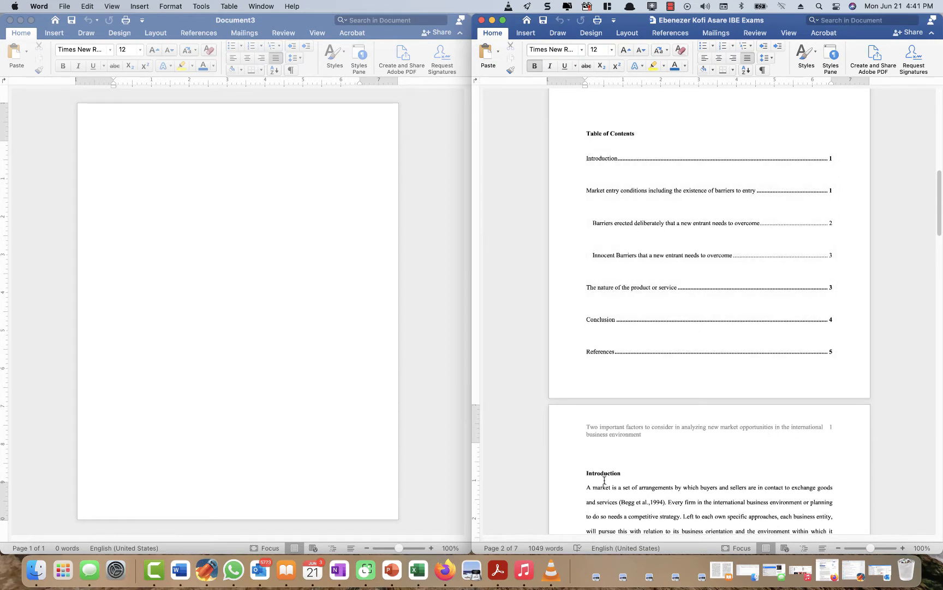
{"action": "scroll", "coordinate": [842, 433], "scroll_direction": "up", "scroll_amount": 2}
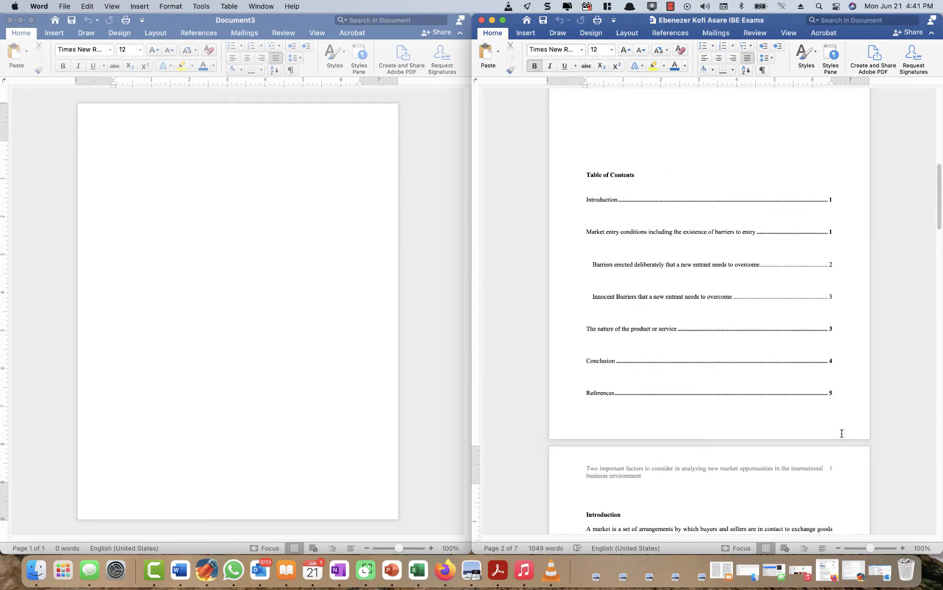
{"action": "scroll", "coordinate": [849, 346], "scroll_direction": "up", "scroll_amount": 1}
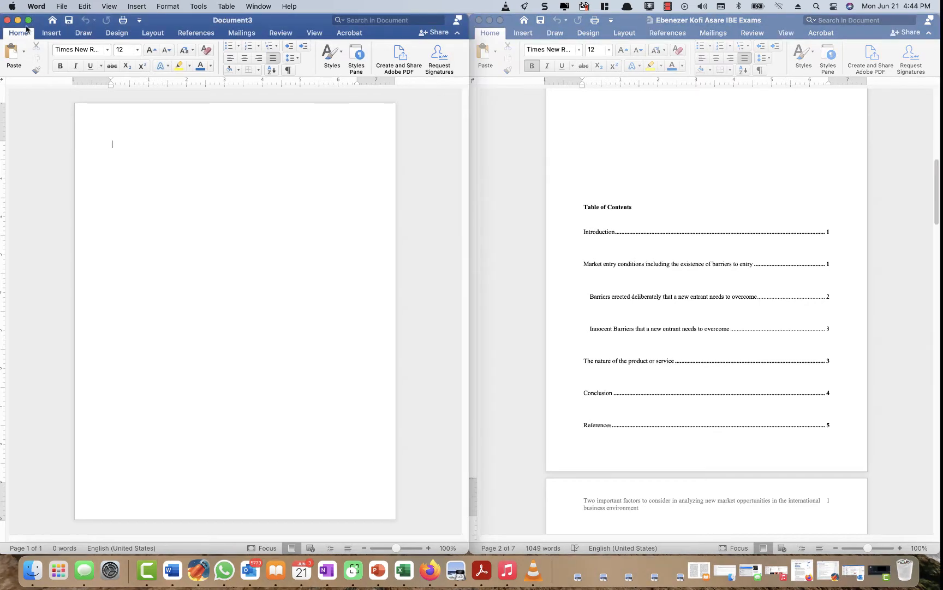
Step: Show the blank Document3 in full screen, switch to OneNote and go to the start of the John Kufuor notes page
{"action": "left_click", "coordinate": [28, 19]}
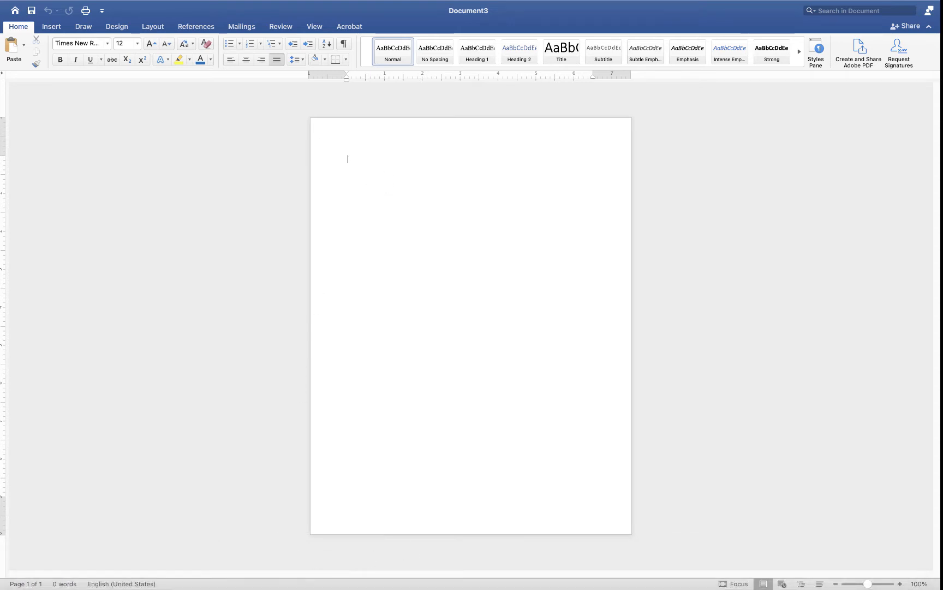
{"action": "mouse_move", "coordinate": [349, 587]}
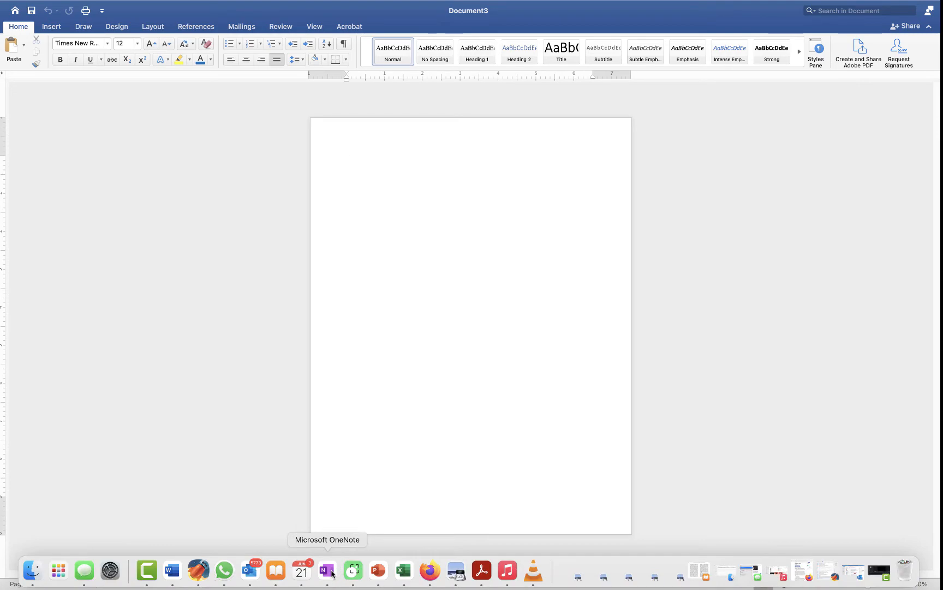
{"action": "left_click", "coordinate": [329, 571]}
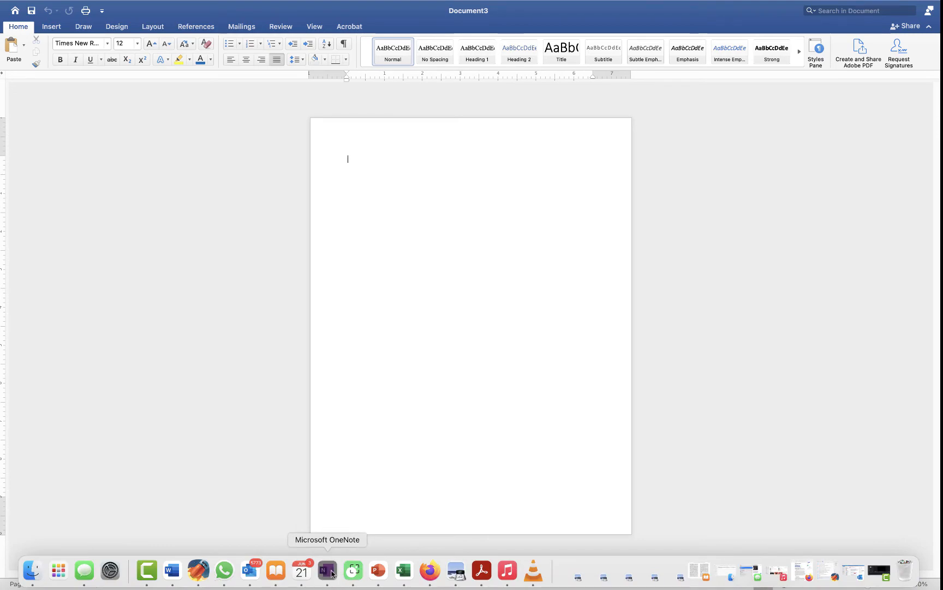
{"action": "scroll", "coordinate": [502, 397], "scroll_direction": "up", "scroll_amount": 2}
{"action": "scroll", "coordinate": [503, 397], "scroll_direction": "up", "scroll_amount": 15}
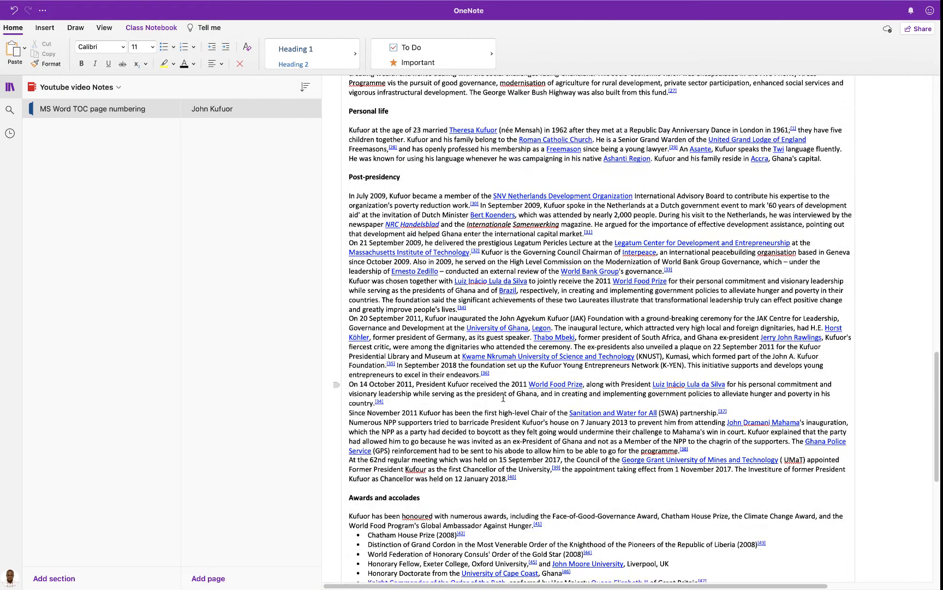
{"action": "scroll", "coordinate": [503, 394], "scroll_direction": "up", "scroll_amount": 20}
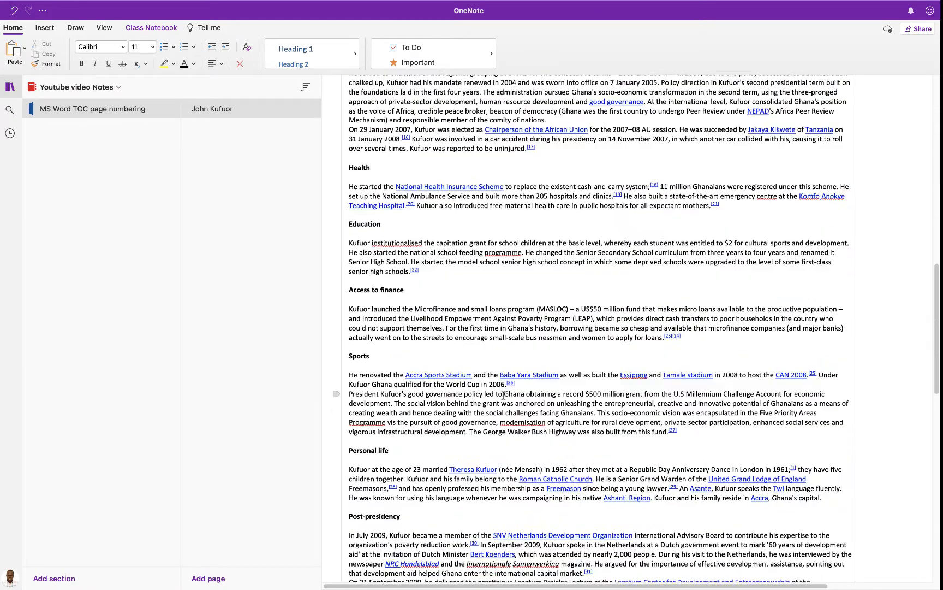
{"action": "scroll", "coordinate": [503, 394], "scroll_direction": "up", "scroll_amount": 12}
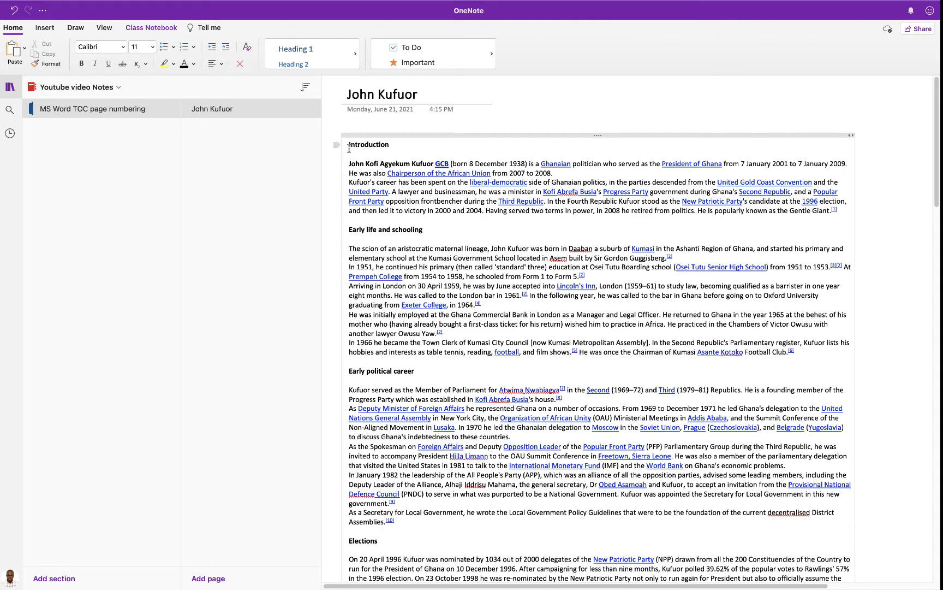
Step: Copy the notes from the Introduction heading through the end of the Early political career section
{"action": "left_click_drag", "start_coordinate": [351, 147], "coordinate": [398, 520]}
{"action": "scroll", "coordinate": [397, 520], "scroll_direction": "down", "scroll_amount": 1}
{"action": "right_click", "coordinate": [498, 452]}
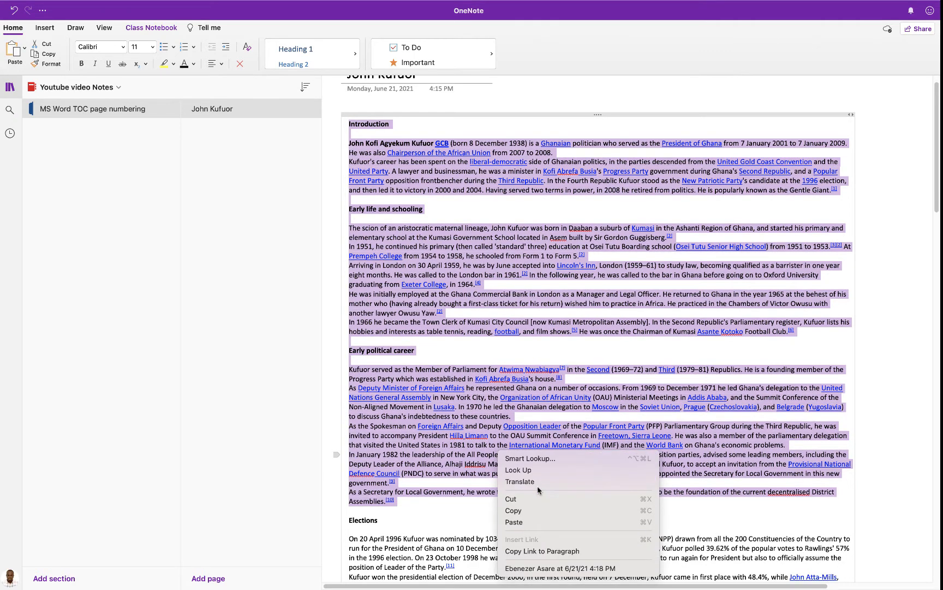
{"action": "left_click", "coordinate": [536, 511]}
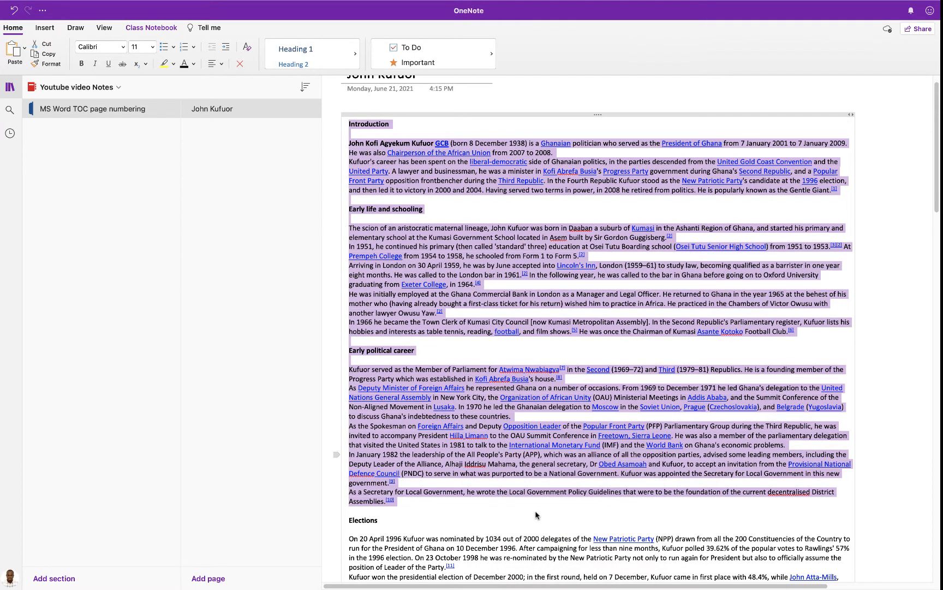
Step: Switch to Word, paste the copied sections into the blank Document3 and look over the pasted pages
{"action": "key", "text": "super+Tab"}
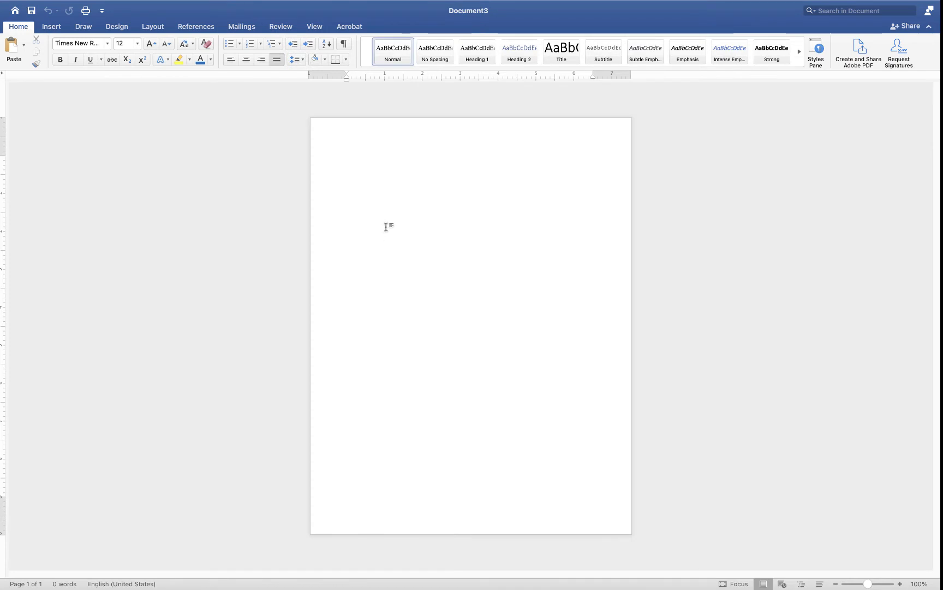
{"action": "right_click", "coordinate": [343, 155]}
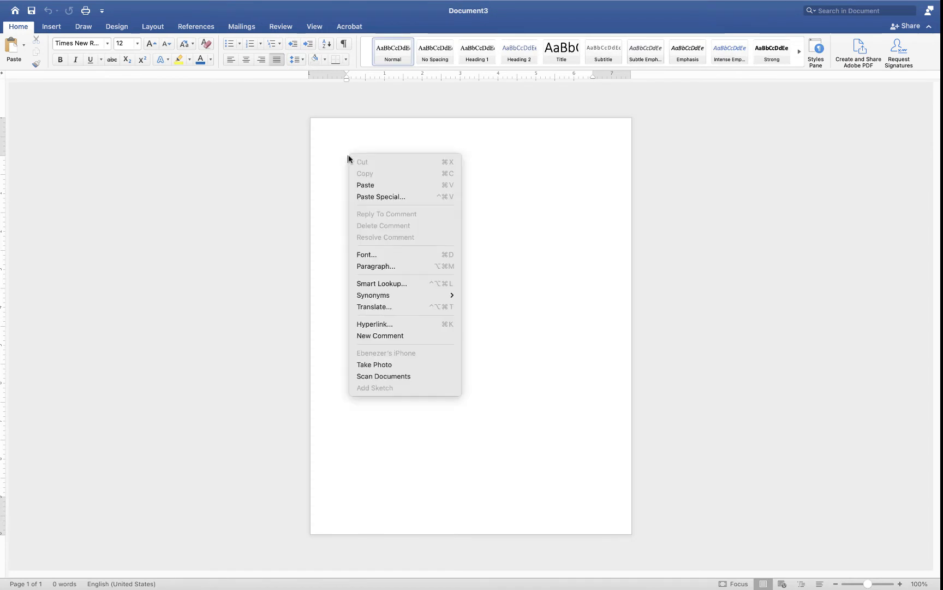
{"action": "left_click", "coordinate": [373, 192]}
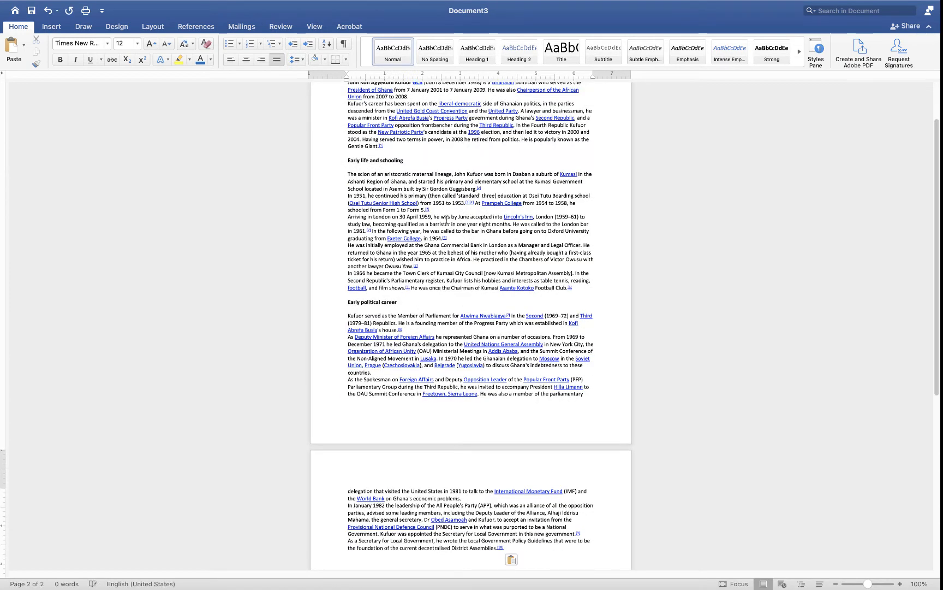
{"action": "scroll", "coordinate": [446, 220], "scroll_direction": "up", "scroll_amount": 3}
{"action": "scroll", "coordinate": [446, 219], "scroll_direction": "down", "scroll_amount": 10}
{"action": "scroll", "coordinate": [446, 220], "scroll_direction": "up", "scroll_amount": 5}
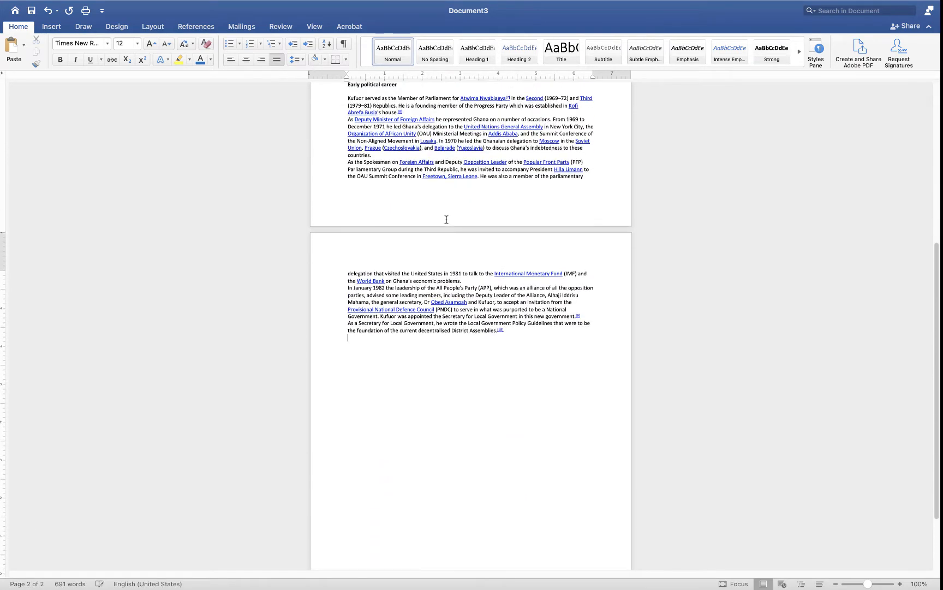
{"action": "scroll", "coordinate": [446, 220], "scroll_direction": "up", "scroll_amount": 3}
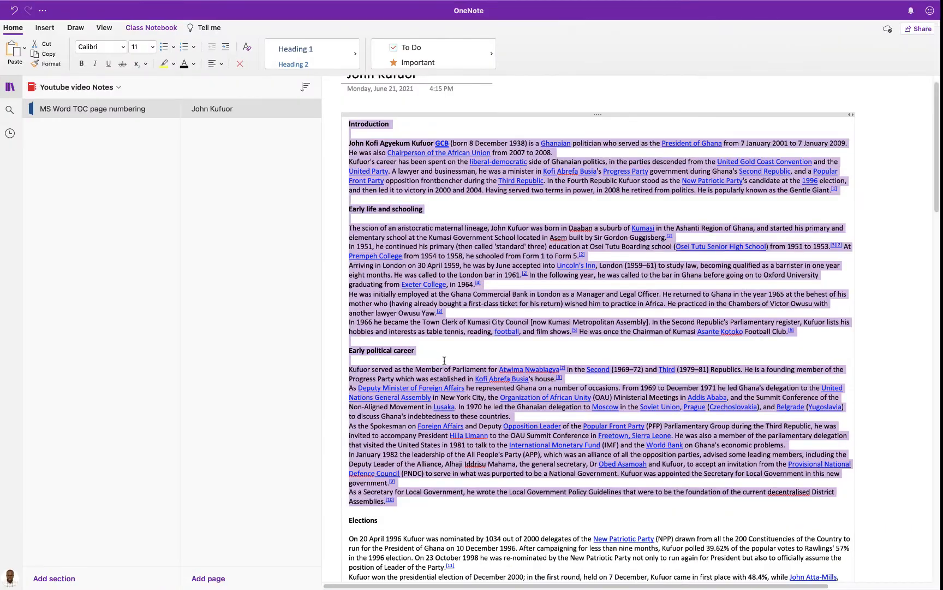
Step: In the OneNote page, copy the notes from the Elections heading through the end of the Post-presidency section
{"action": "scroll", "coordinate": [441, 361], "scroll_direction": "down", "scroll_amount": 5}
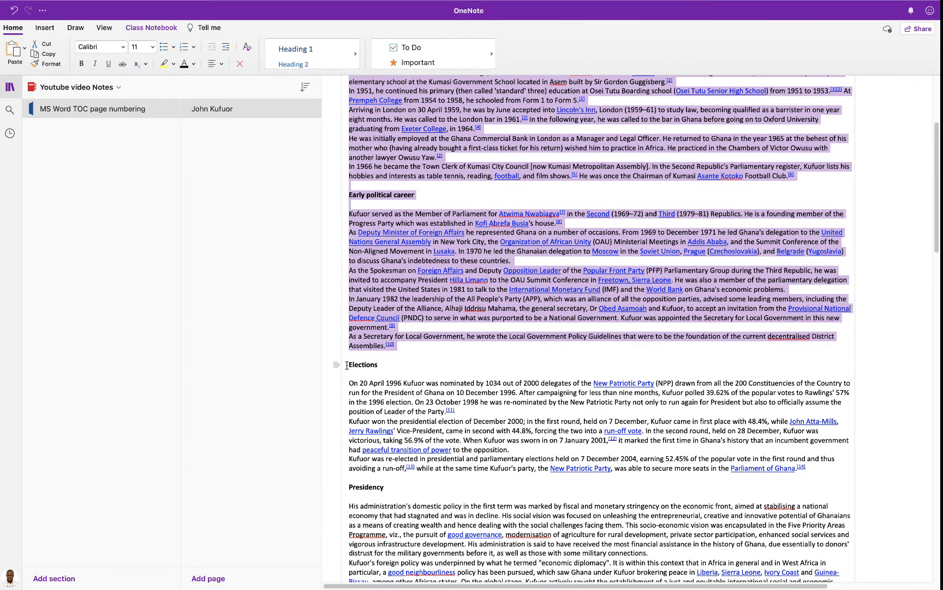
{"action": "left_click_drag", "start_coordinate": [349, 364], "coordinate": [467, 552]}
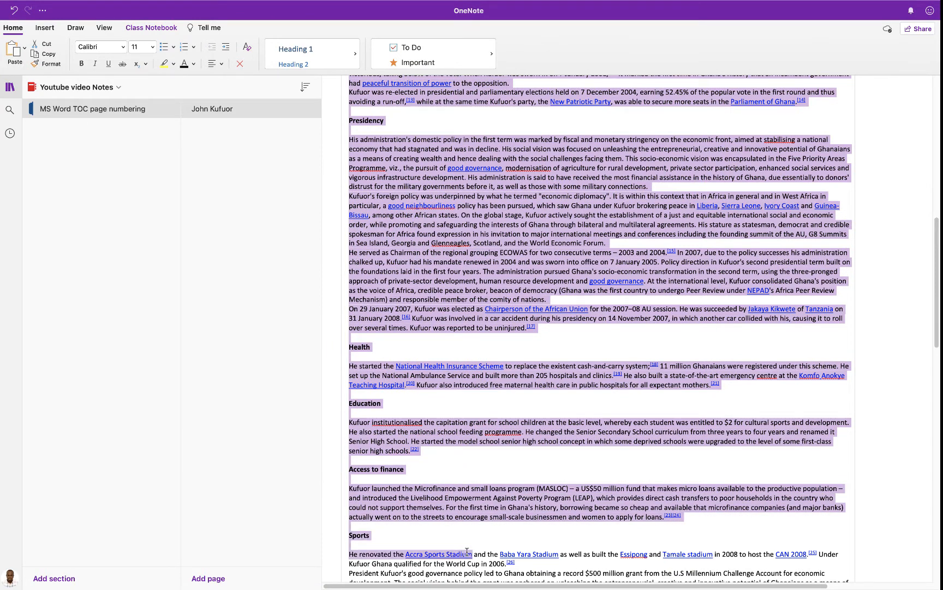
{"action": "left_click_drag", "start_coordinate": [467, 552], "coordinate": [545, 389]}
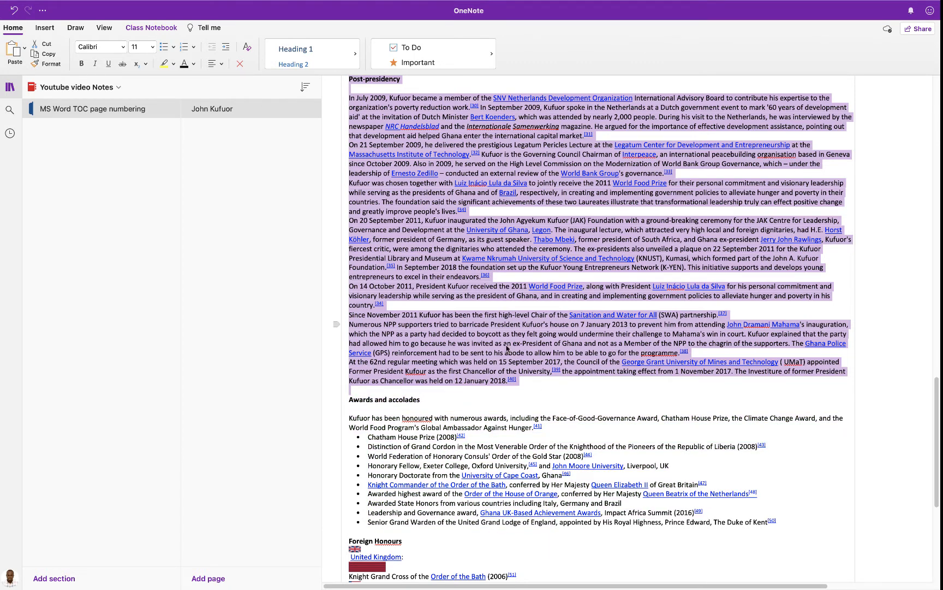
{"action": "right_click", "coordinate": [485, 341]}
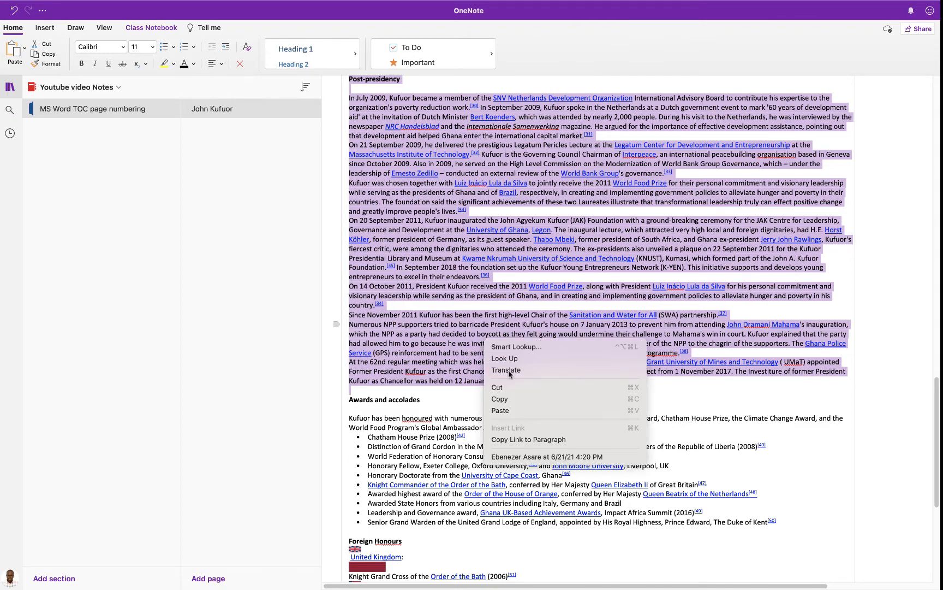
{"action": "left_click", "coordinate": [510, 399]}
Step: Switch to Word, add two line breaks at the end of Document3, paste the copied sections there and return to the document's beginning
{"action": "key", "text": "super+Tab"}
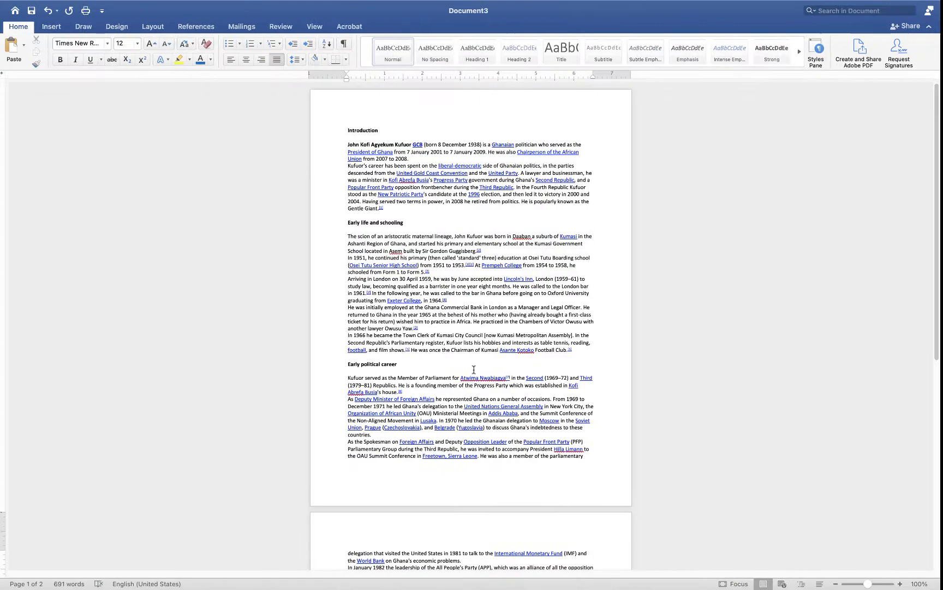
{"action": "scroll", "coordinate": [458, 394], "scroll_direction": "down", "scroll_amount": 5}
{"action": "scroll", "coordinate": [457, 394], "scroll_direction": "up", "scroll_amount": 3}
{"action": "scroll", "coordinate": [457, 395], "scroll_direction": "down", "scroll_amount": 5}
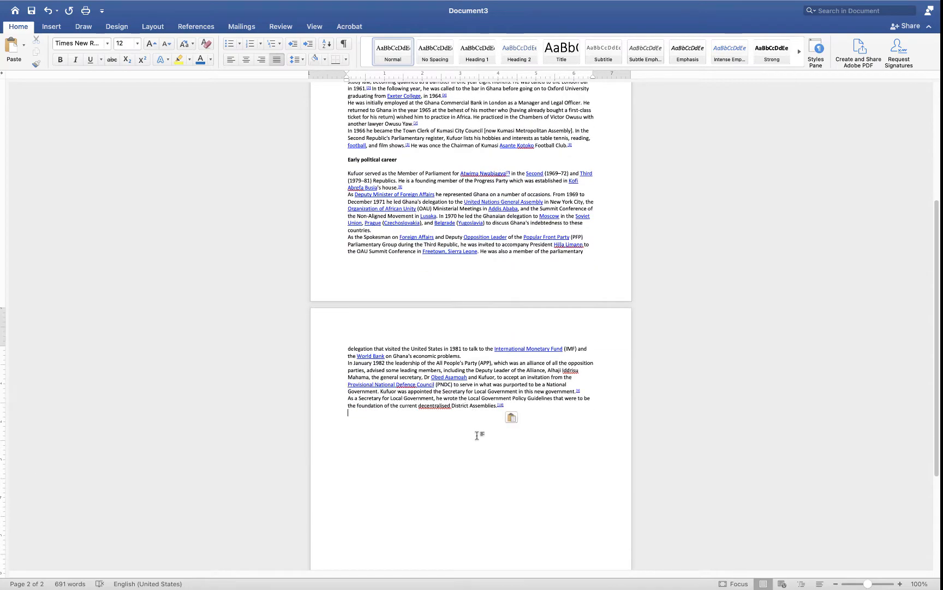
{"action": "key", "text": "Return"}
{"action": "key", "text": "Return"}
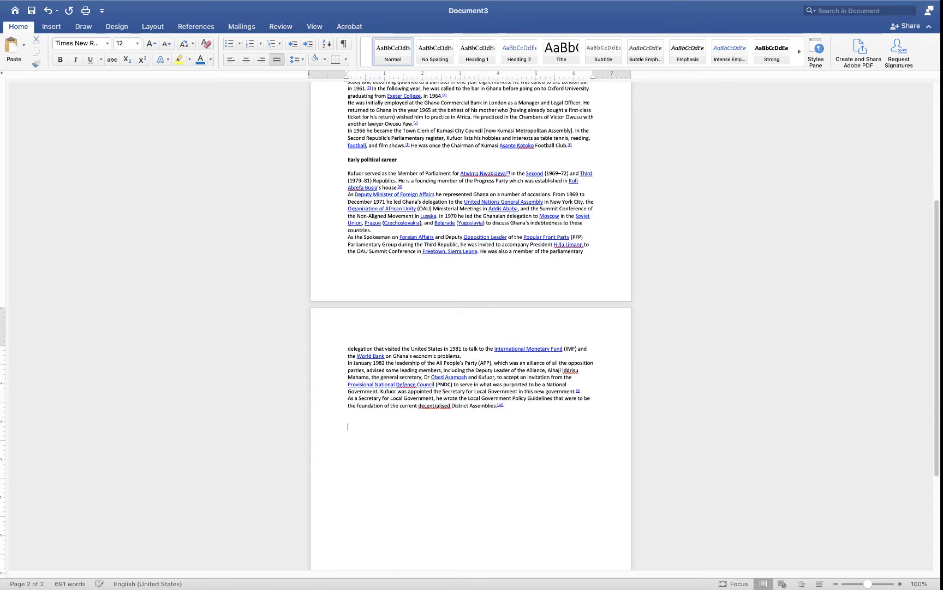
{"action": "key", "text": "super+v"}
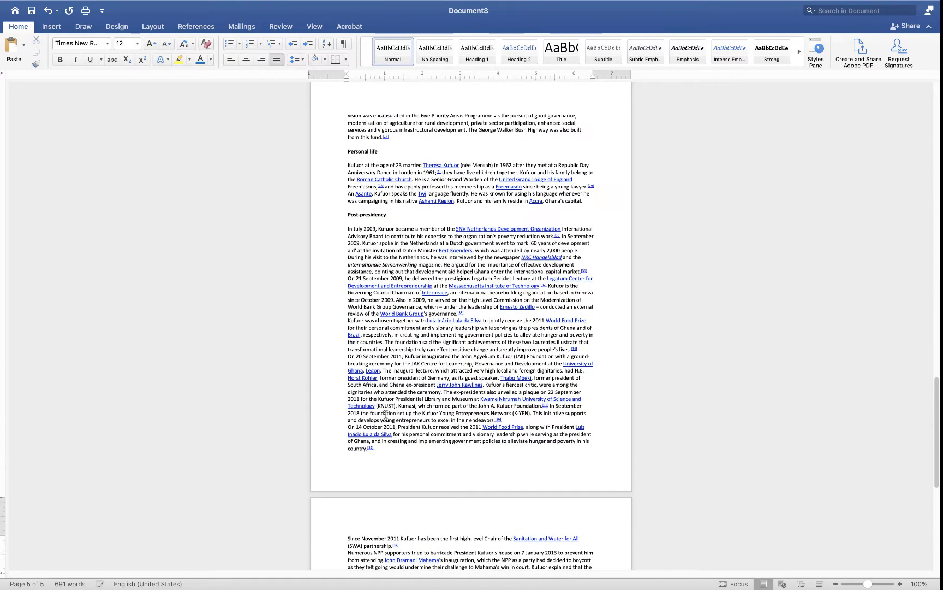
{"action": "scroll", "coordinate": [387, 413], "scroll_direction": "down", "scroll_amount": 3}
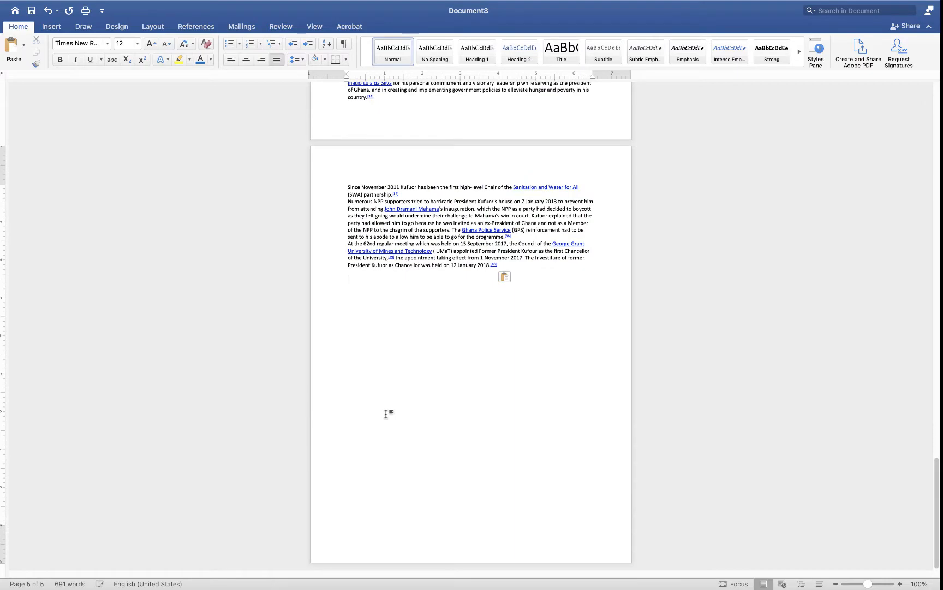
{"action": "scroll", "coordinate": [435, 443], "scroll_direction": "up", "scroll_amount": 15}
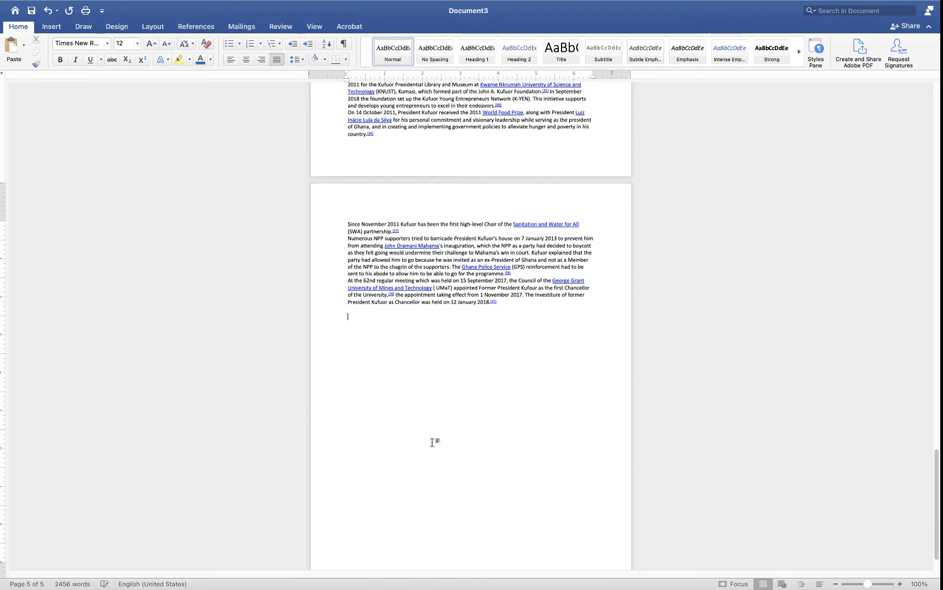
{"action": "scroll", "coordinate": [435, 447], "scroll_direction": "up", "scroll_amount": 20}
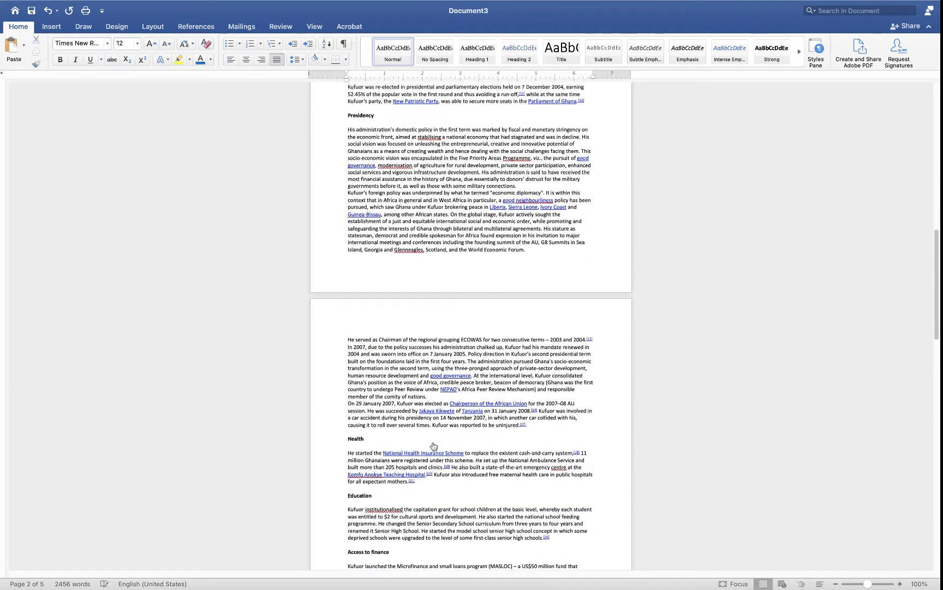
{"action": "scroll", "coordinate": [434, 447], "scroll_direction": "up", "scroll_amount": 10}
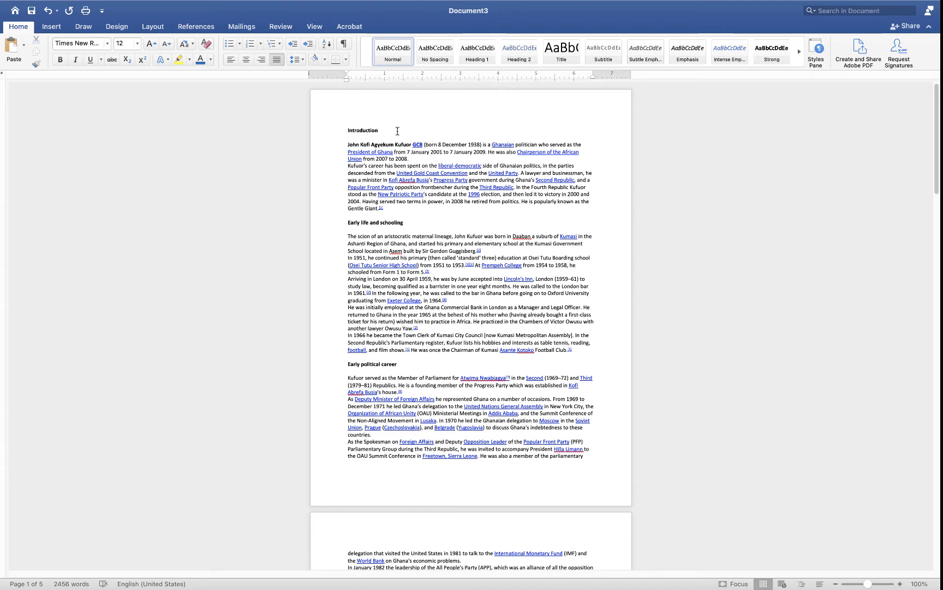
Step: Insert right-aligned page numbers at the top of the page in the header, with the number shown on the first page
{"action": "left_click", "coordinate": [49, 27]}
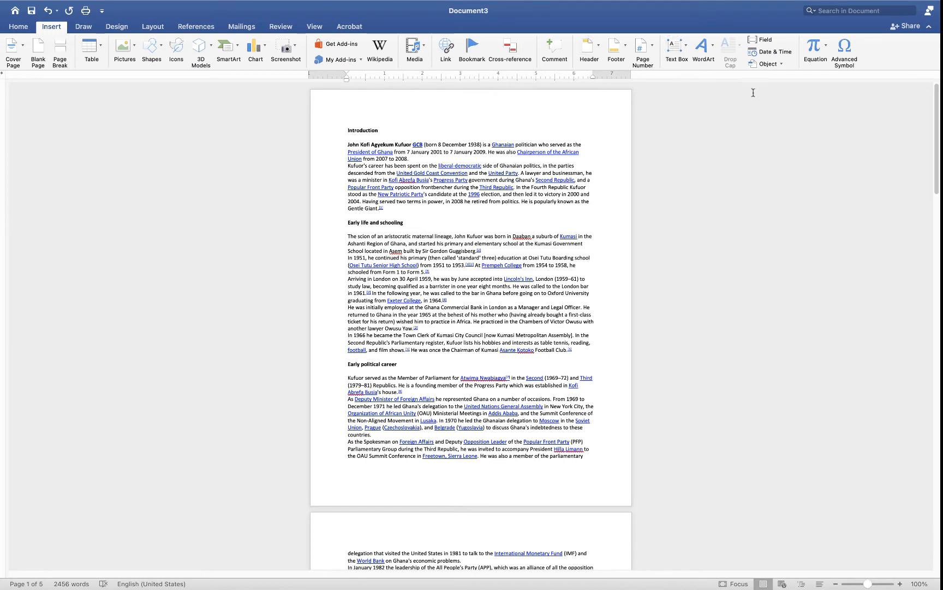
{"action": "left_click", "coordinate": [652, 51]}
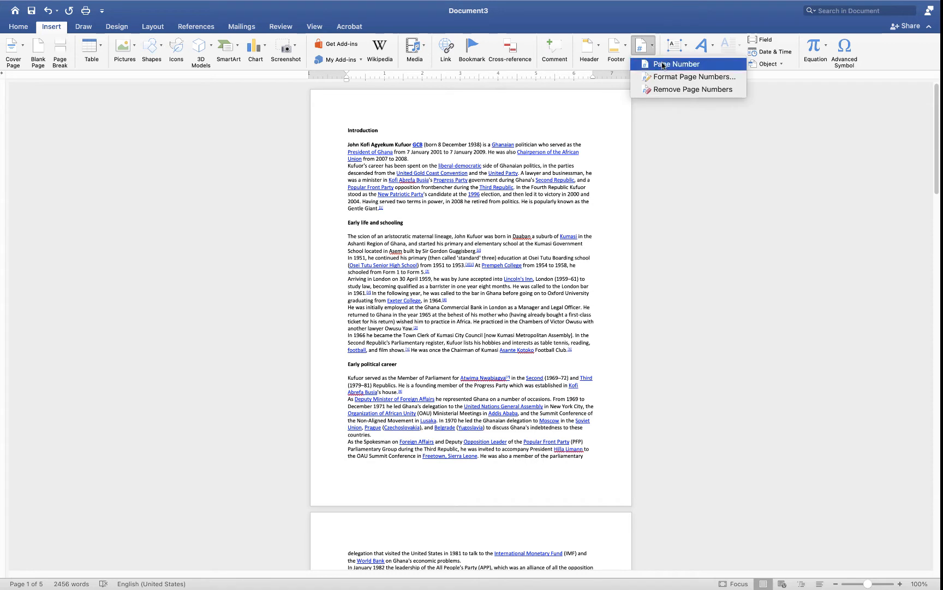
{"action": "left_click", "coordinate": [663, 66]}
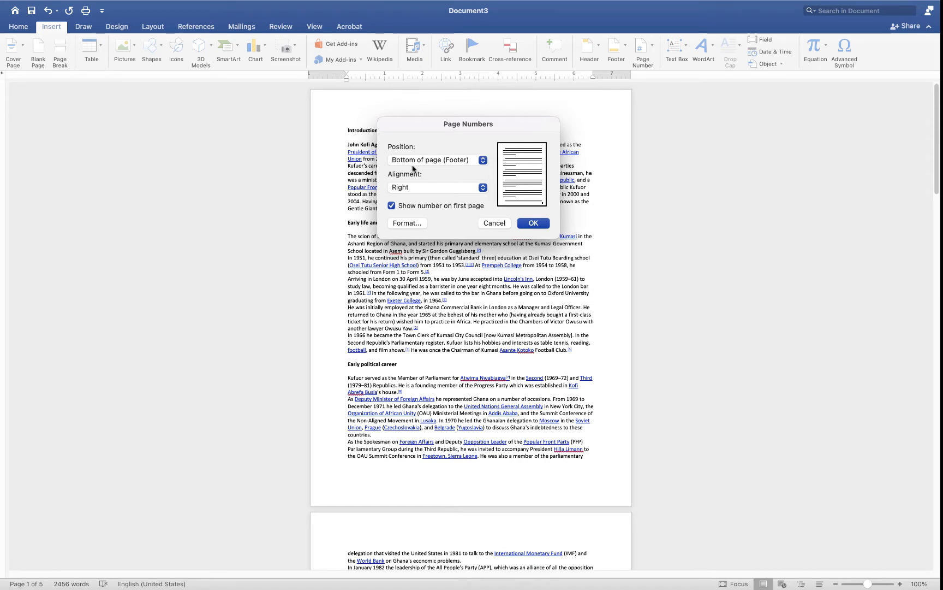
{"action": "left_click", "coordinate": [483, 164]}
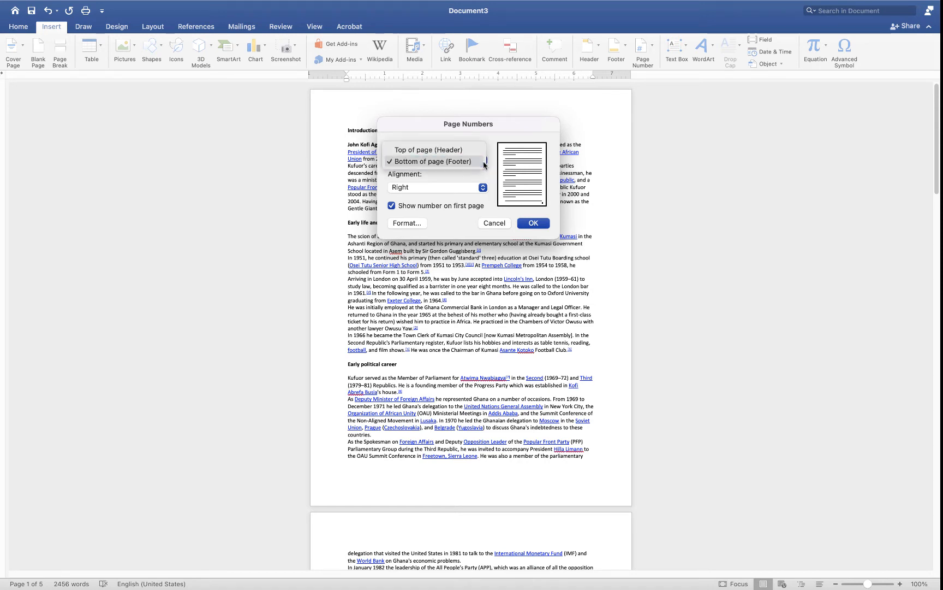
{"action": "left_click", "coordinate": [455, 154]}
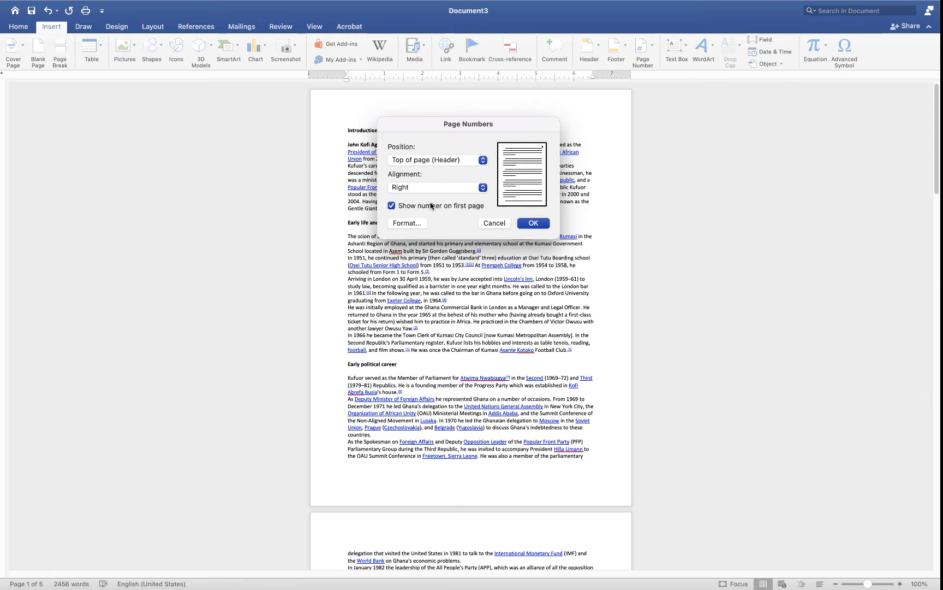
{"action": "left_click", "coordinate": [534, 223]}
Step: Look through all pages of the document to check the header page numbers and return to the beginning
{"action": "scroll", "coordinate": [607, 201], "scroll_direction": "down", "scroll_amount": 1}
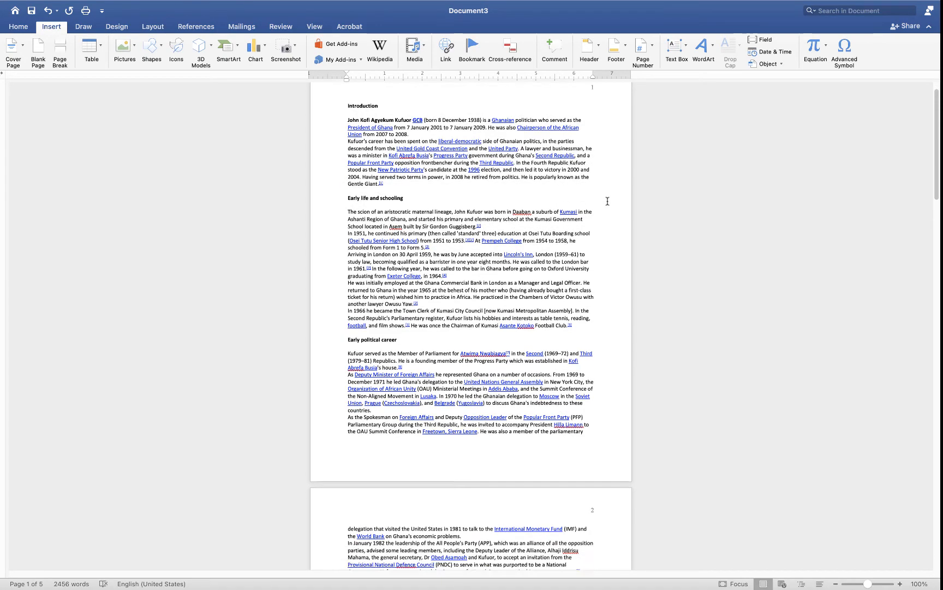
{"action": "scroll", "coordinate": [608, 201], "scroll_direction": "down", "scroll_amount": 10}
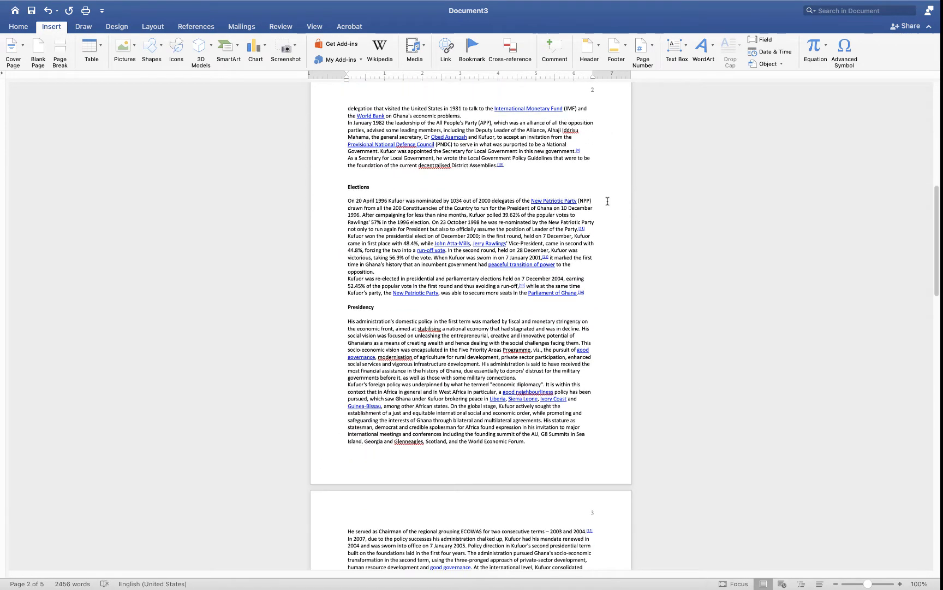
{"action": "scroll", "coordinate": [608, 201], "scroll_direction": "down", "scroll_amount": 5}
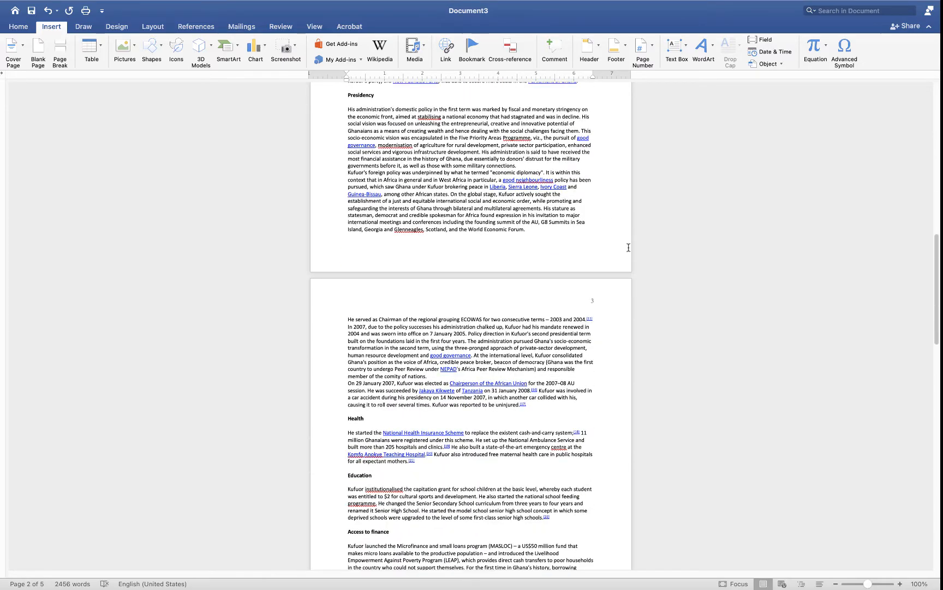
{"action": "scroll", "coordinate": [629, 247], "scroll_direction": "down", "scroll_amount": 11}
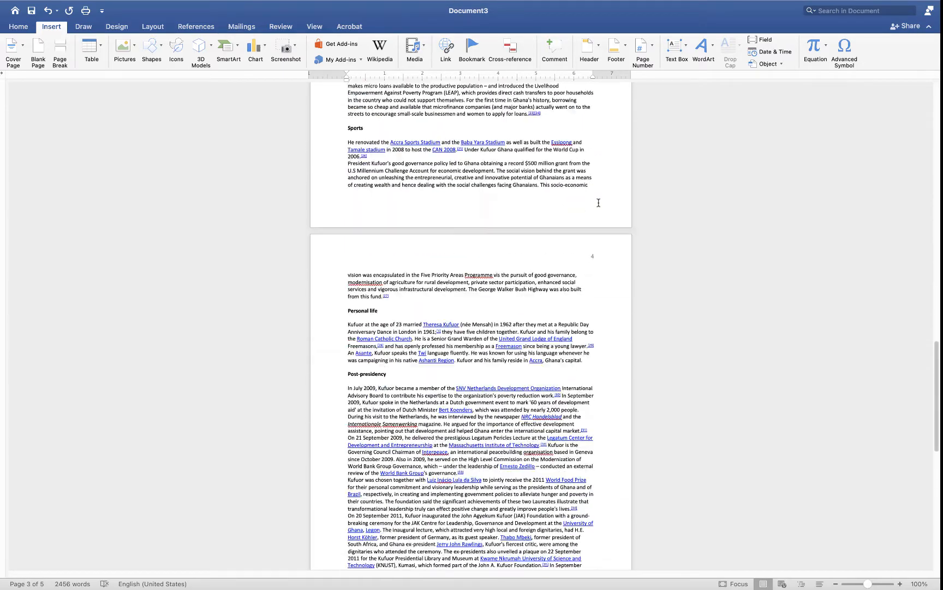
{"action": "scroll", "coordinate": [598, 202], "scroll_direction": "down", "scroll_amount": 12}
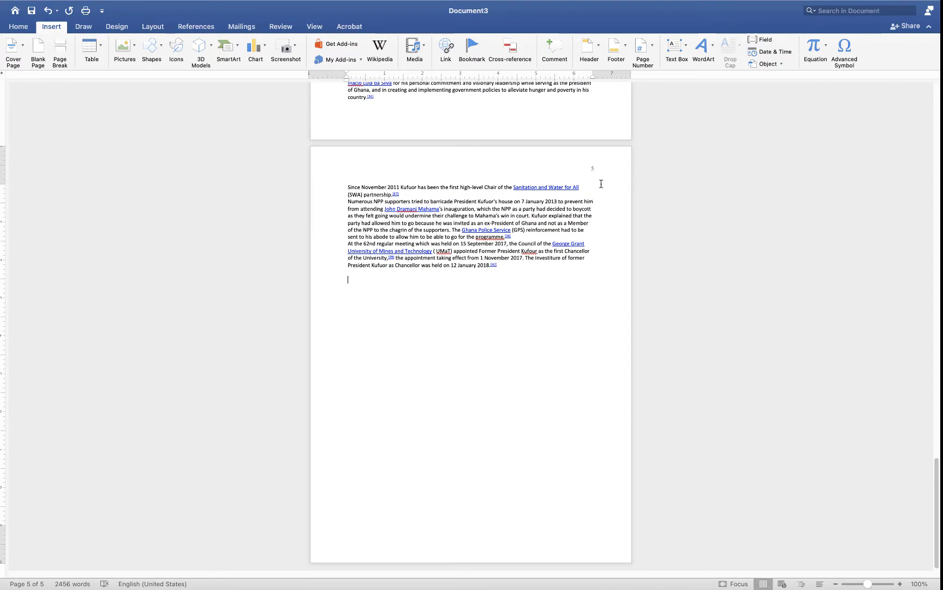
{"action": "scroll", "coordinate": [601, 184], "scroll_direction": "up", "scroll_amount": 18}
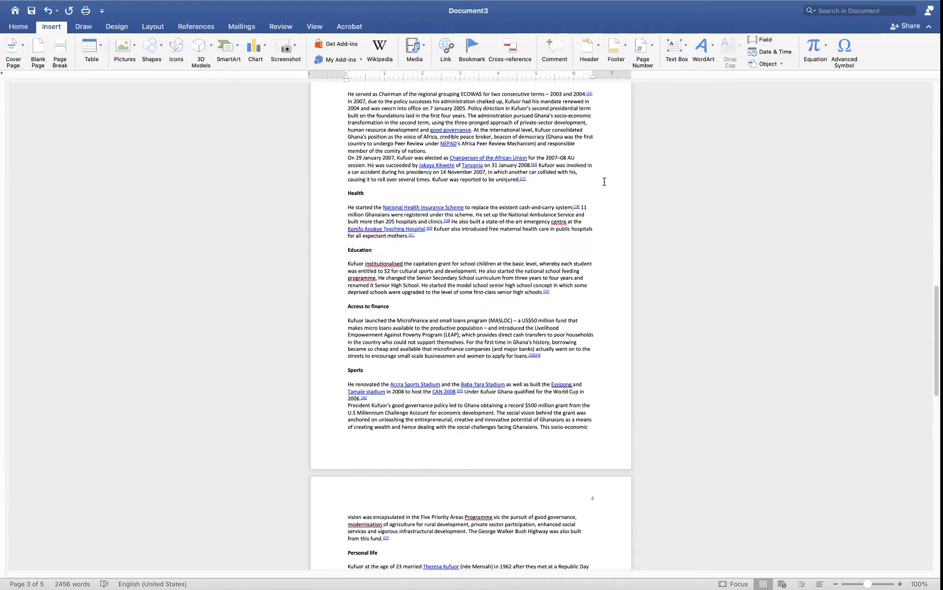
{"action": "scroll", "coordinate": [604, 181], "scroll_direction": "up", "scroll_amount": 16}
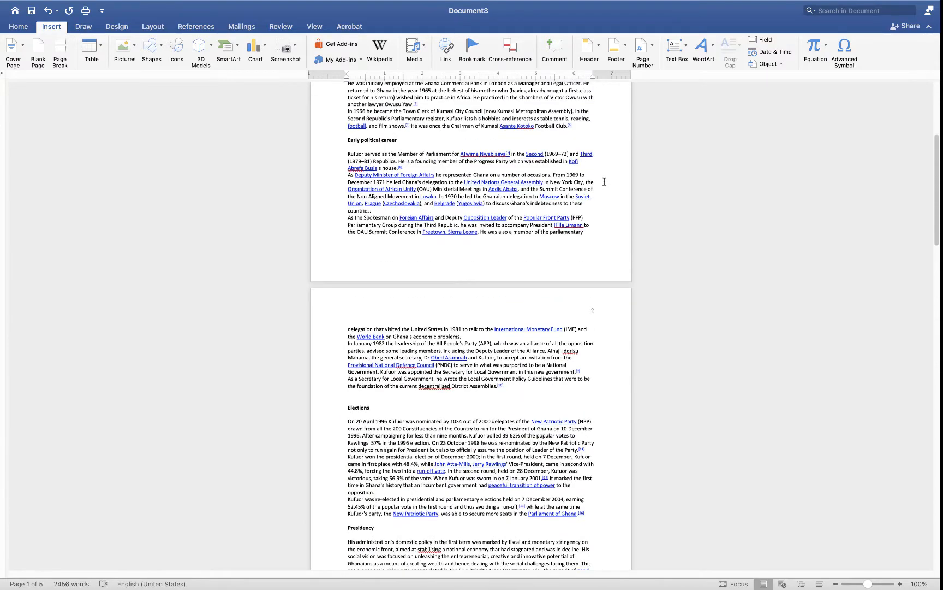
{"action": "scroll", "coordinate": [604, 181], "scroll_direction": "up", "scroll_amount": 5}
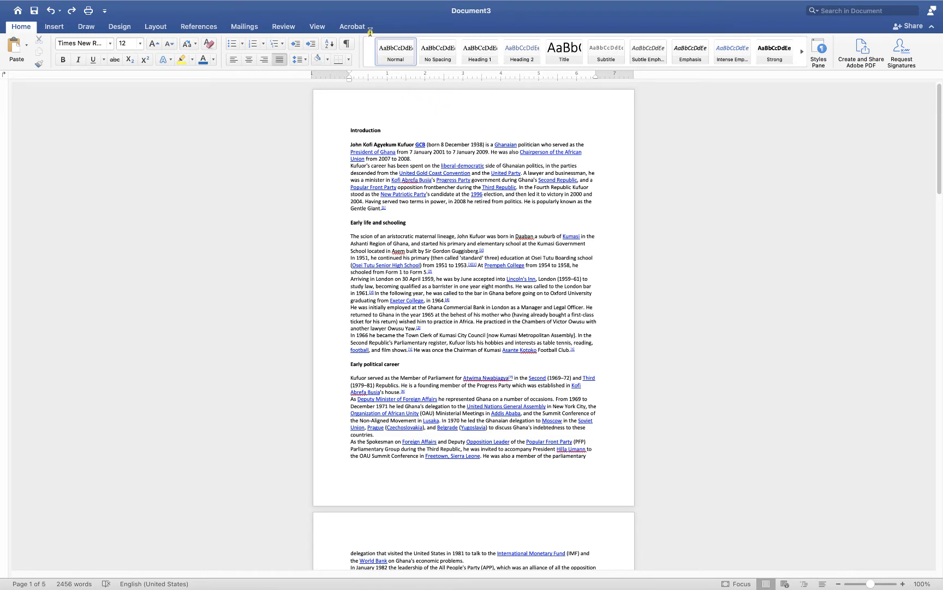
Step: Apply the Heading 1 style to the "Introduction" heading on the first page
{"action": "left_click_drag", "start_coordinate": [369, 36], "coordinate": [811, 99]}
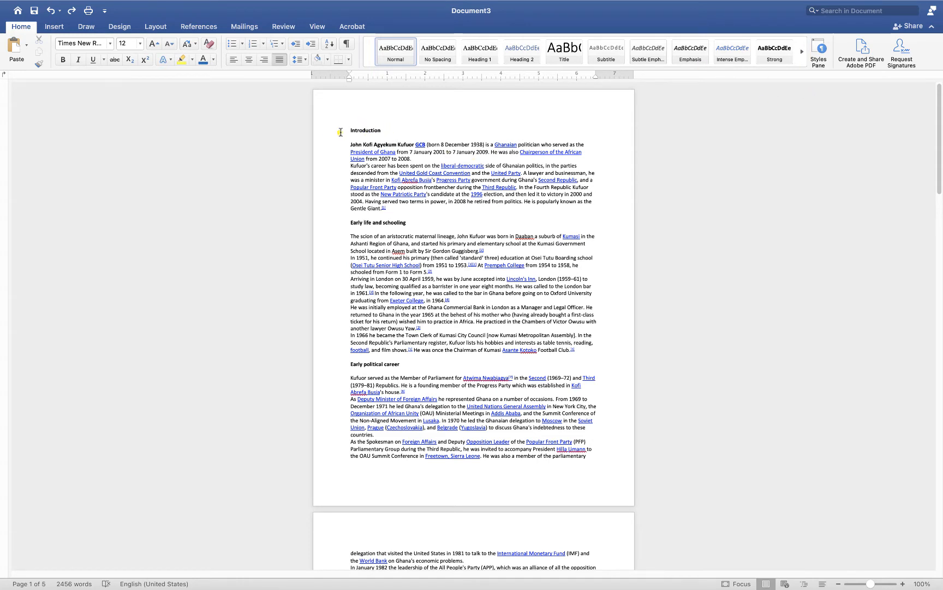
{"action": "left_click_drag", "start_coordinate": [341, 132], "coordinate": [389, 131]}
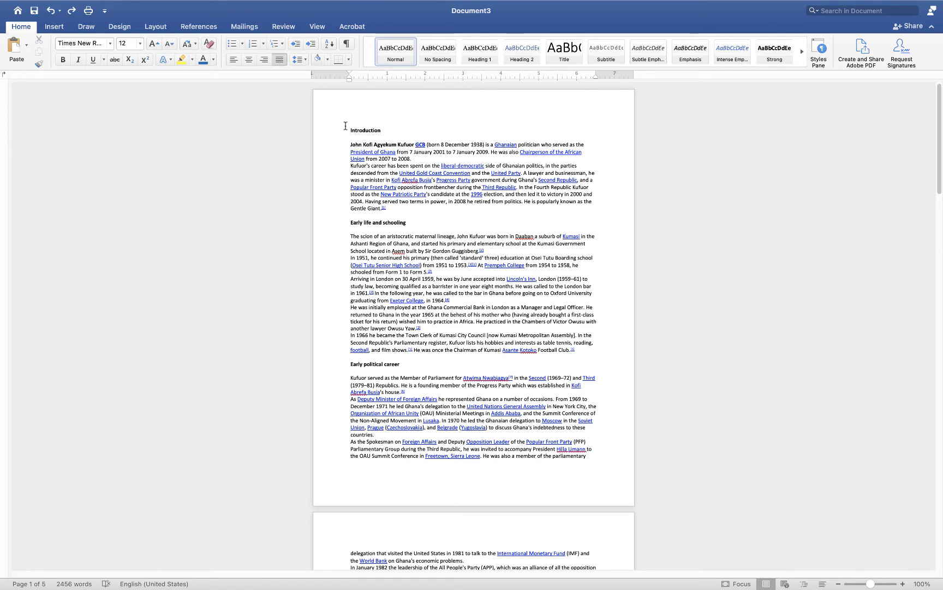
{"action": "left_click_drag", "start_coordinate": [351, 130], "coordinate": [394, 131]}
{"action": "left_click", "coordinate": [485, 60]}
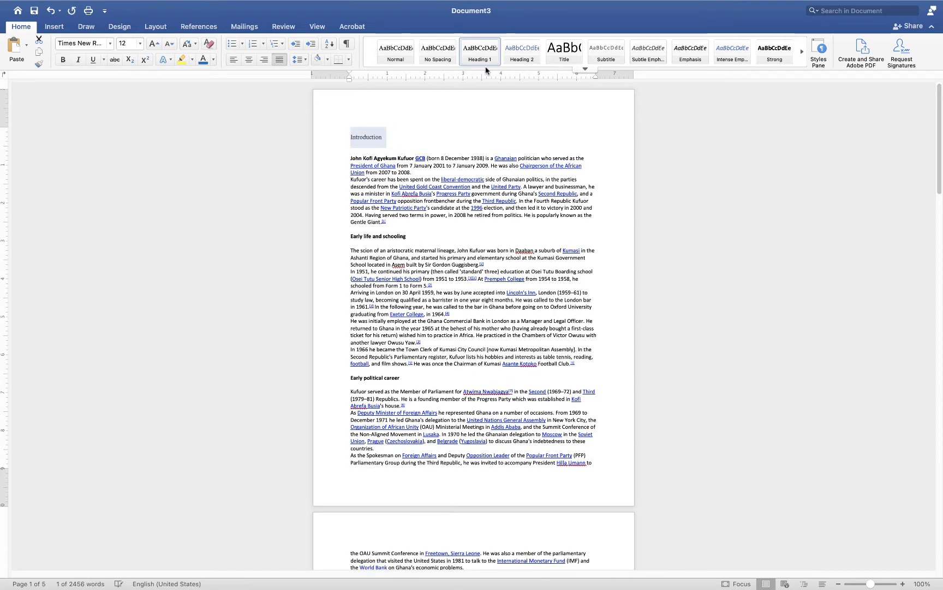
Step: With "Introduction" selected, modify the Heading 1 style to be left-aligned and bold, and add it to the template
{"action": "left_click", "coordinate": [443, 142]}
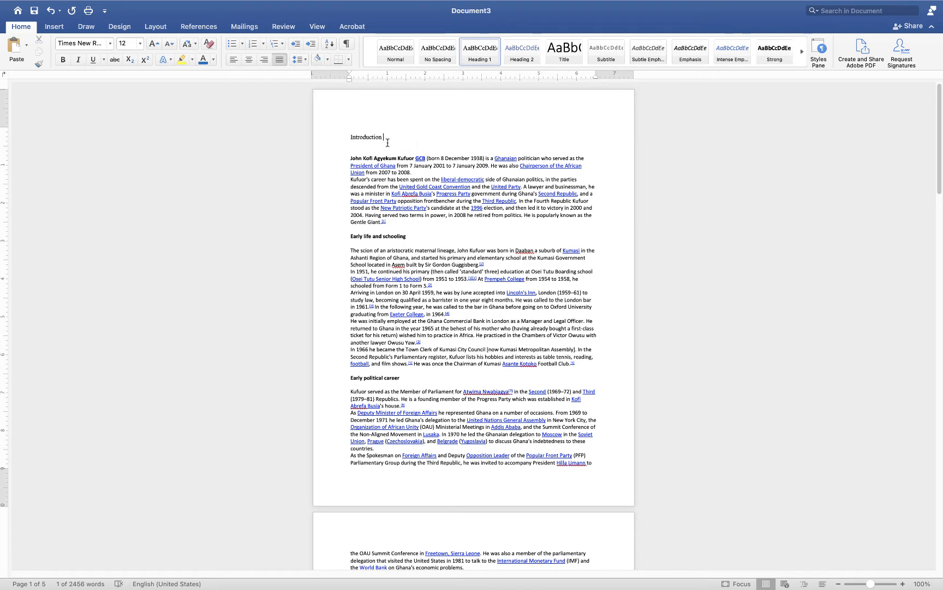
{"action": "left_click_drag", "start_coordinate": [348, 137], "coordinate": [400, 142]}
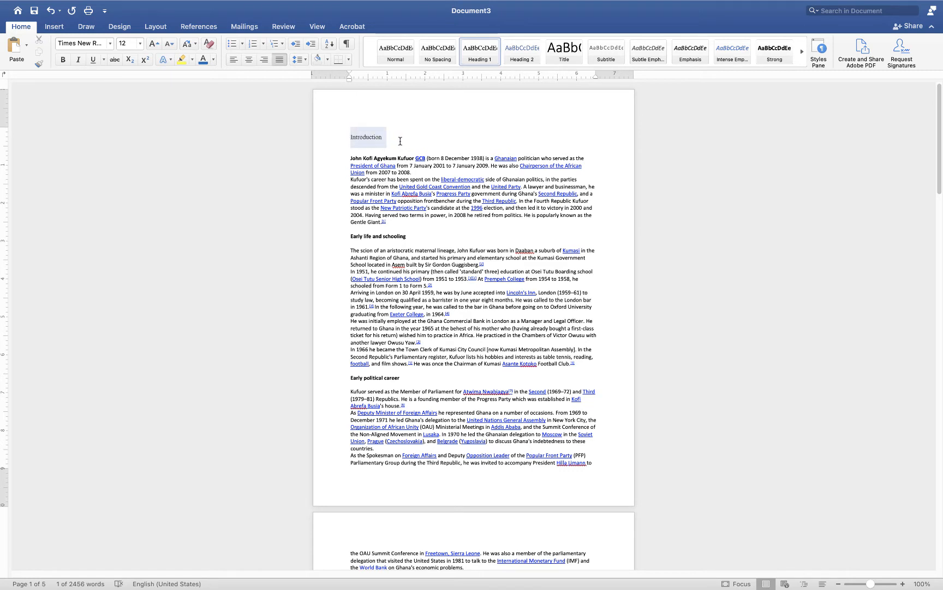
{"action": "right_click", "coordinate": [487, 49]}
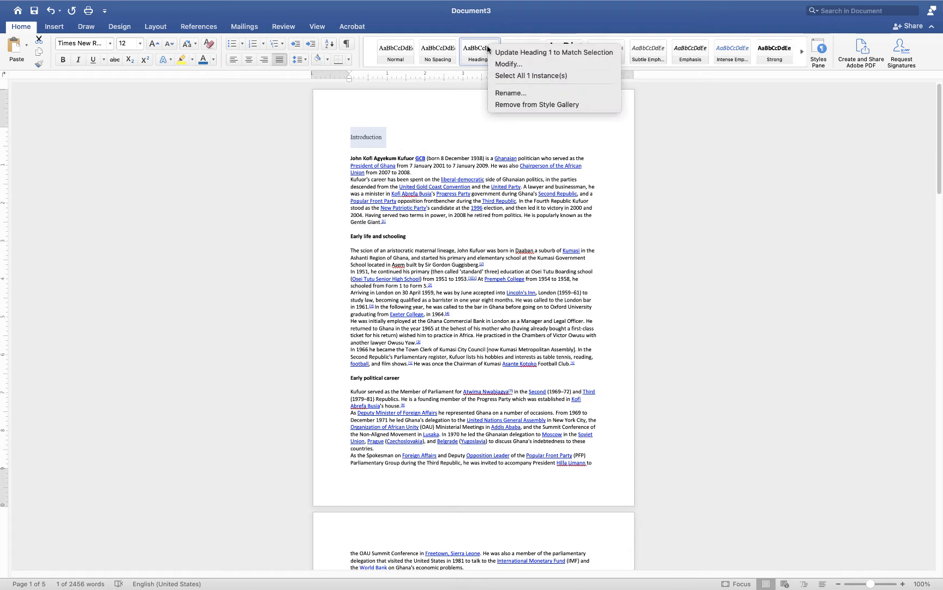
{"action": "left_click", "coordinate": [508, 64]}
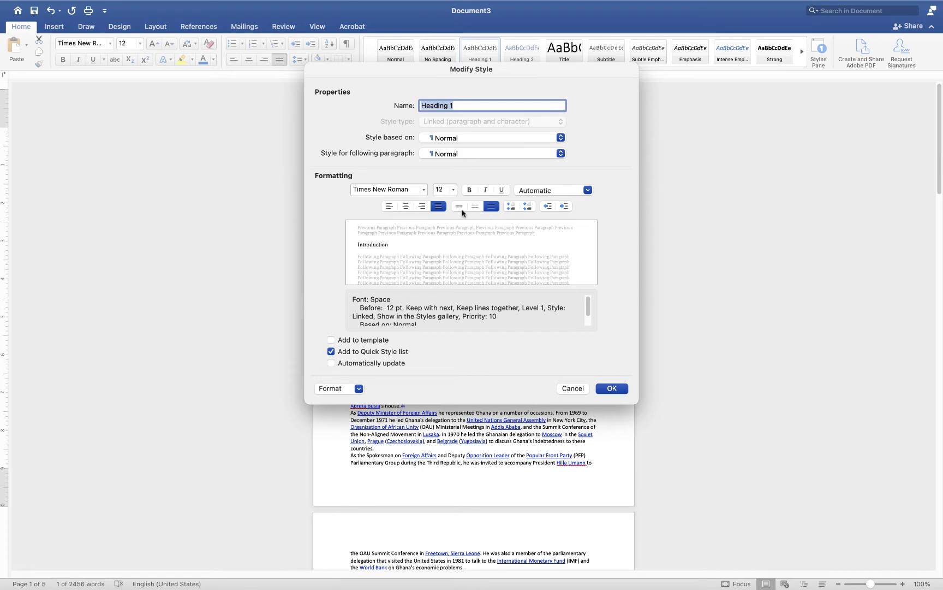
{"action": "left_click", "coordinate": [390, 206]}
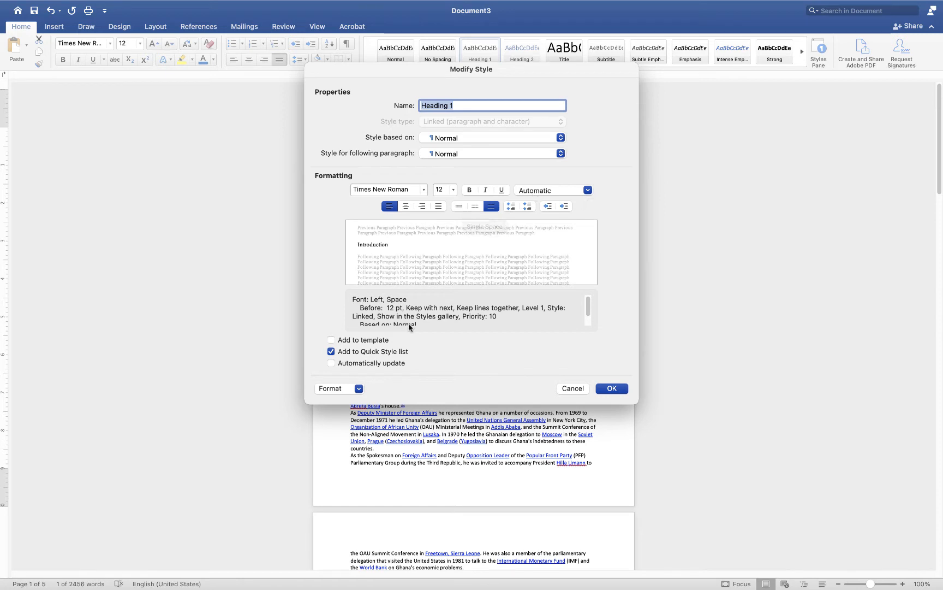
{"action": "left_click", "coordinate": [363, 341]}
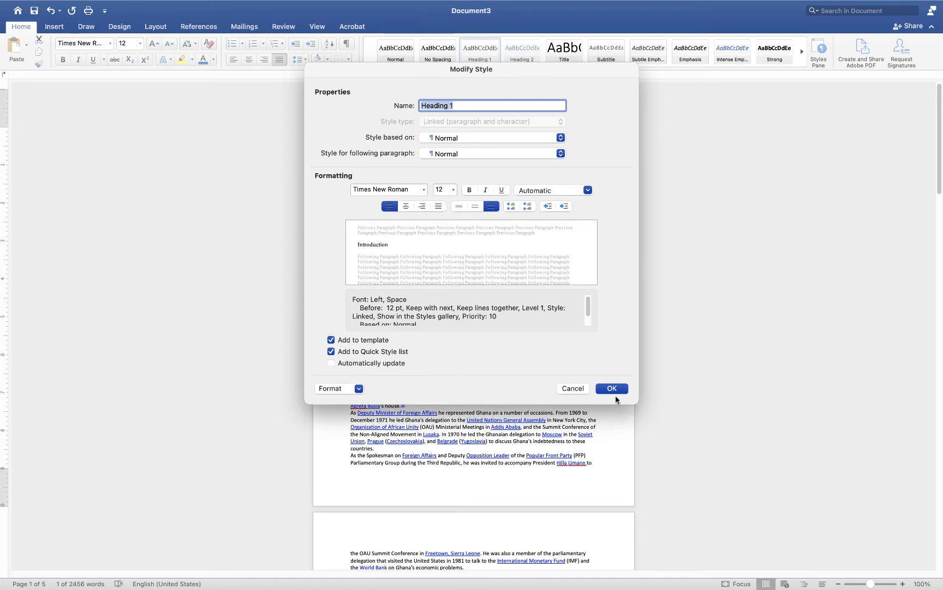
{"action": "left_click", "coordinate": [468, 190]}
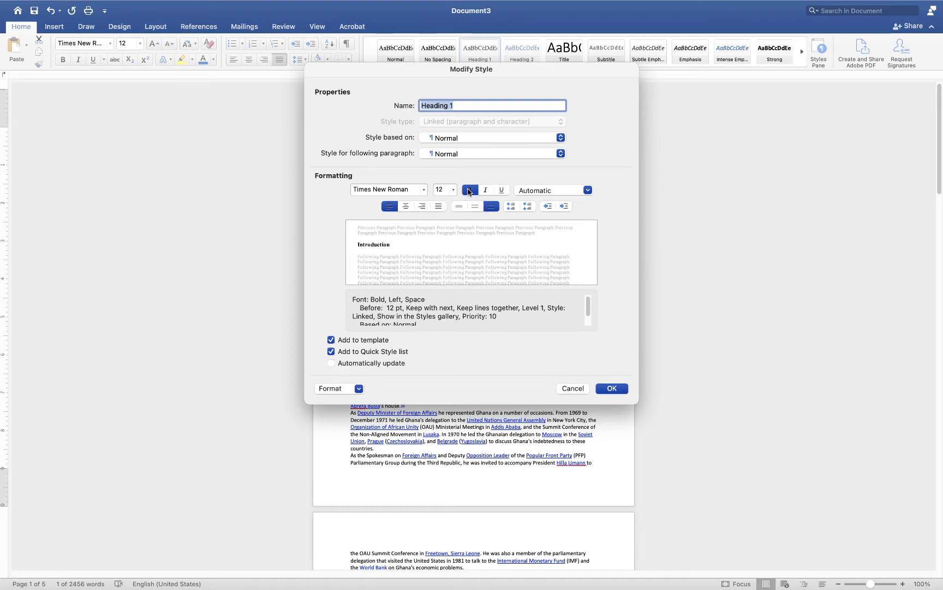
{"action": "left_click", "coordinate": [612, 389]}
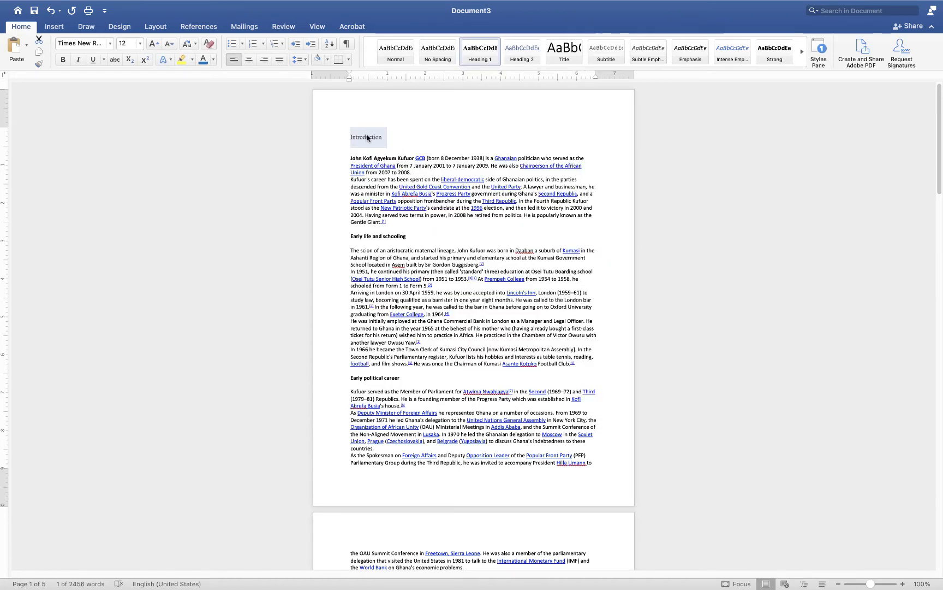
Step: Reapply the modified Heading 1 style to "Introduction" and apply it to the "Early life and schooling" heading
{"action": "left_click", "coordinate": [413, 143]}
{"action": "left_click_drag", "start_coordinate": [348, 137], "coordinate": [403, 141]}
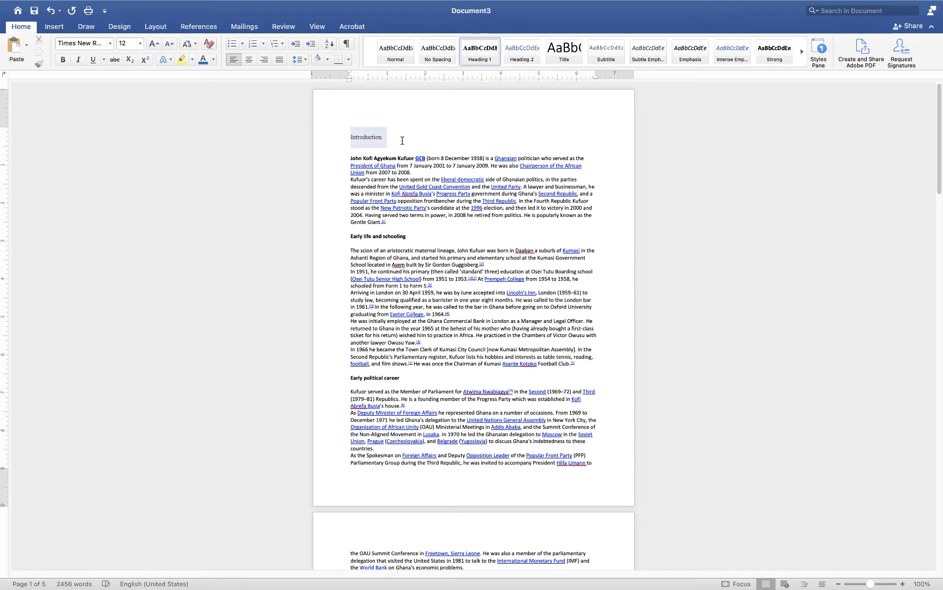
{"action": "left_click", "coordinate": [399, 57]}
{"action": "left_click", "coordinate": [491, 57]}
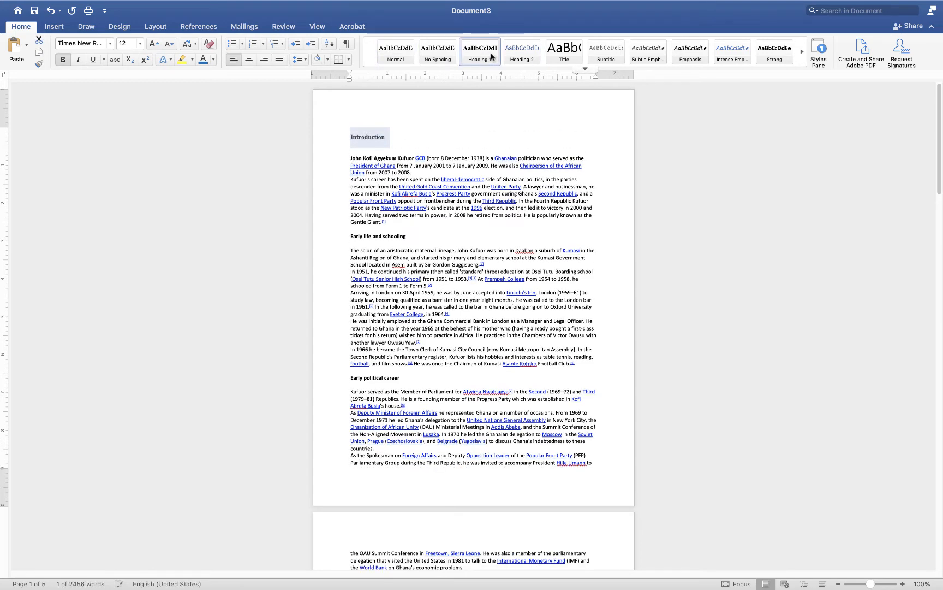
{"action": "left_click_drag", "start_coordinate": [409, 236], "coordinate": [348, 237]}
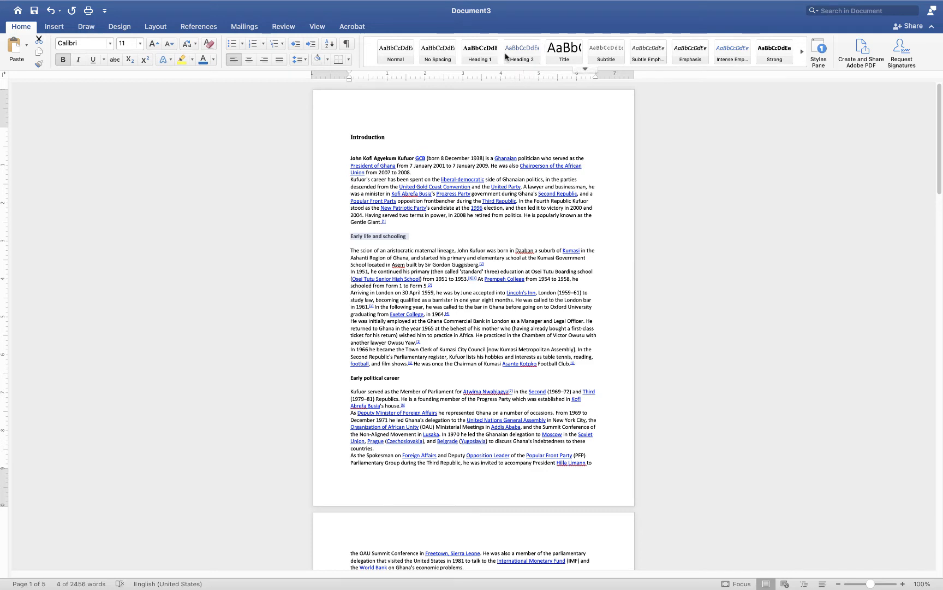
{"action": "left_click", "coordinate": [480, 55]}
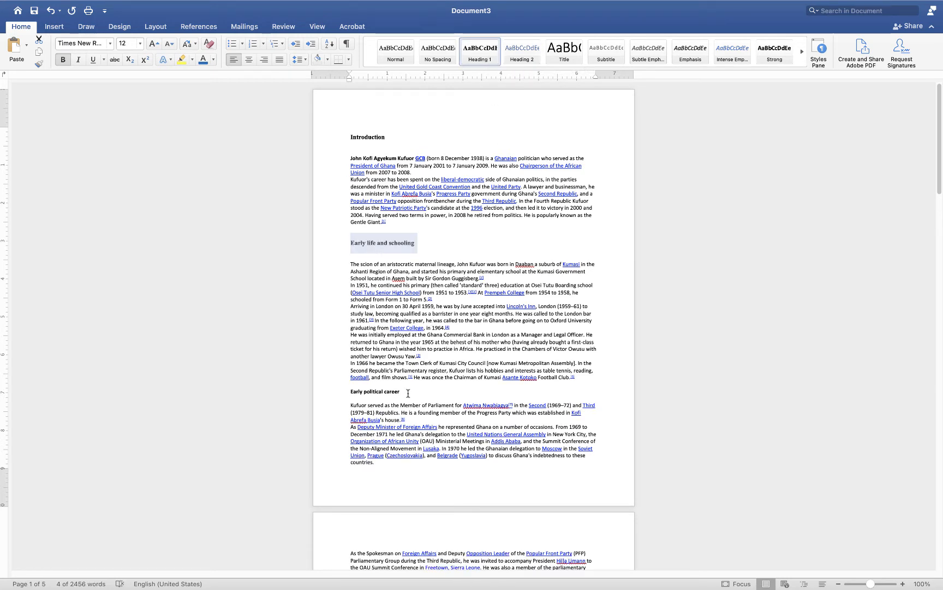
Step: Apply the Heading 2 style to the "Early political career" heading and modify that style to be based on Heading 1
{"action": "left_click_drag", "start_coordinate": [401, 392], "coordinate": [356, 391]}
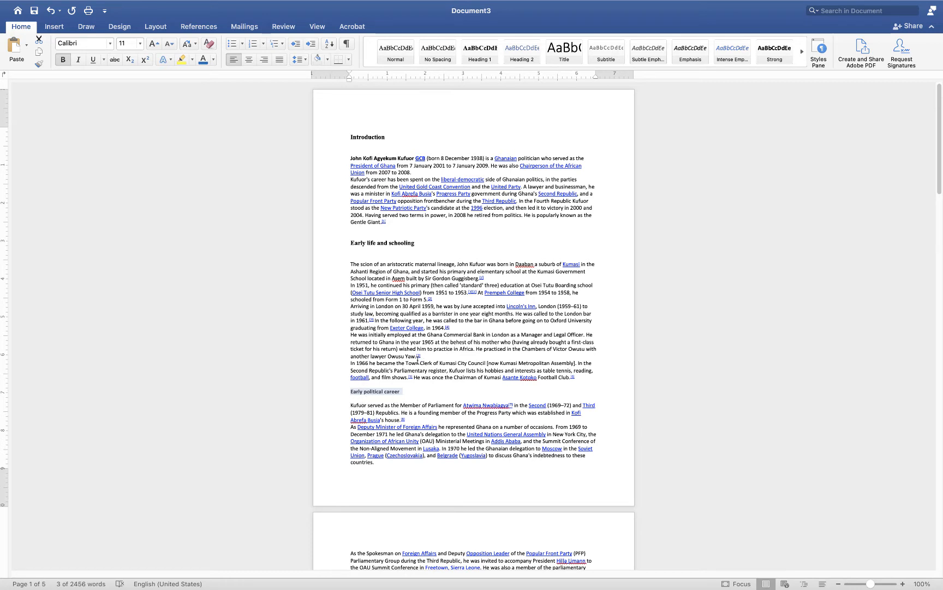
{"action": "left_click", "coordinate": [522, 53]}
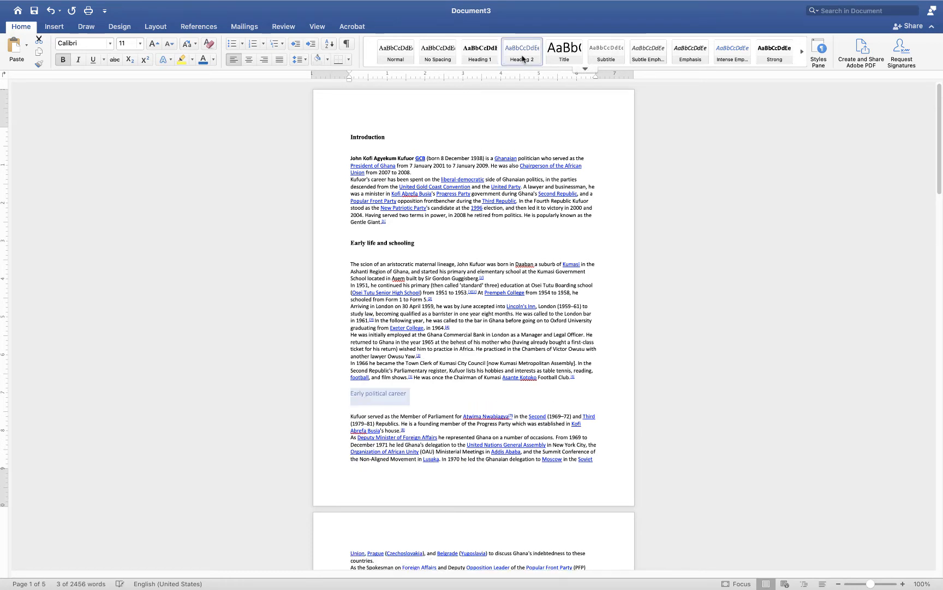
{"action": "right_click", "coordinate": [522, 59]}
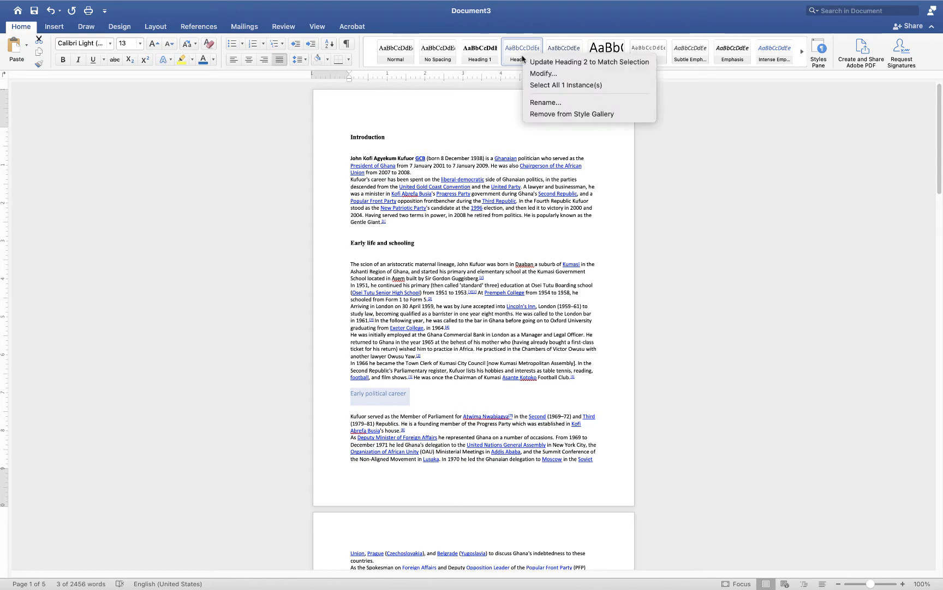
{"action": "left_click", "coordinate": [537, 75]}
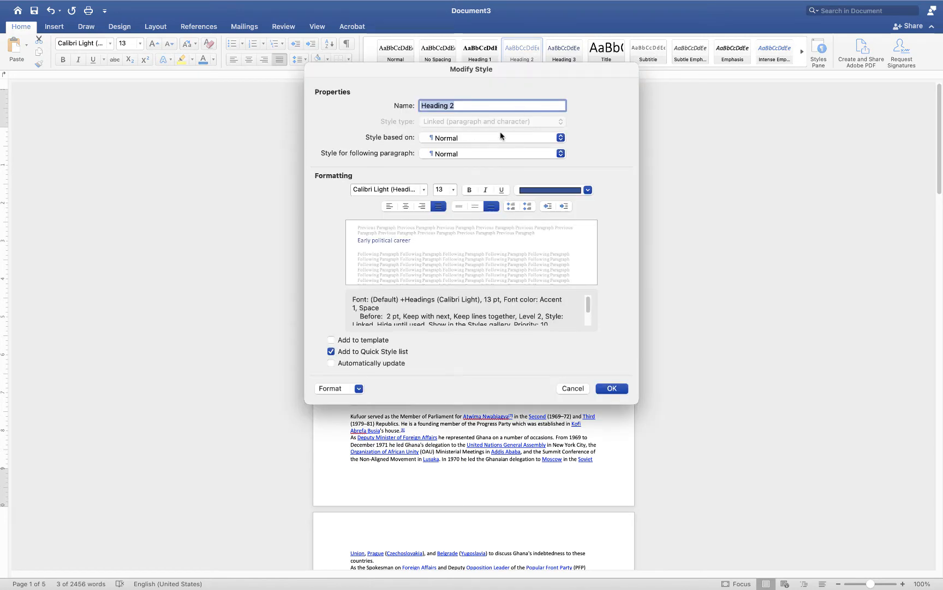
{"action": "left_click", "coordinate": [560, 138]}
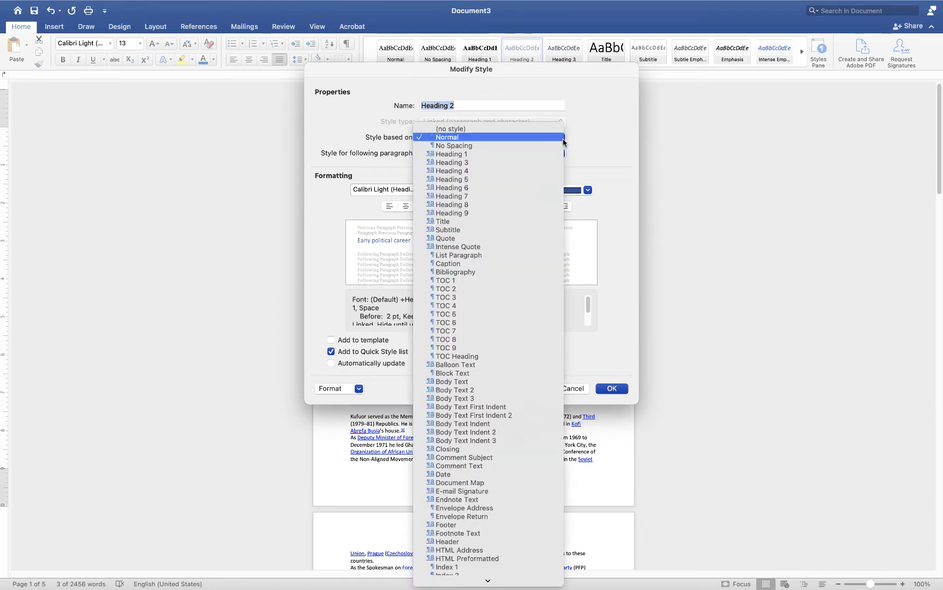
{"action": "left_click", "coordinate": [535, 158]}
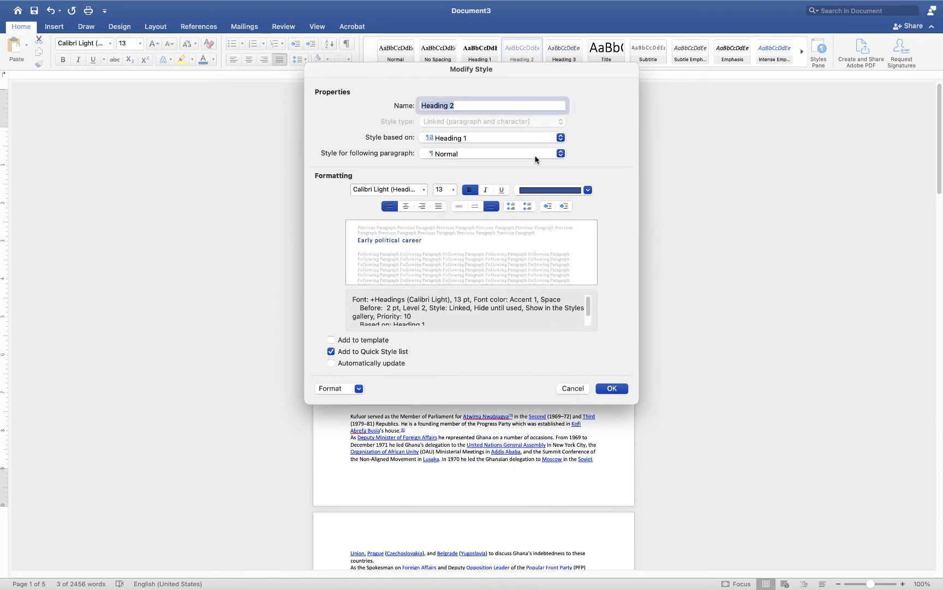
Step: Set the Heading 2 style to automatic colour, Times New Roman, 12 pt, and add it to the template
{"action": "left_click", "coordinate": [587, 190]}
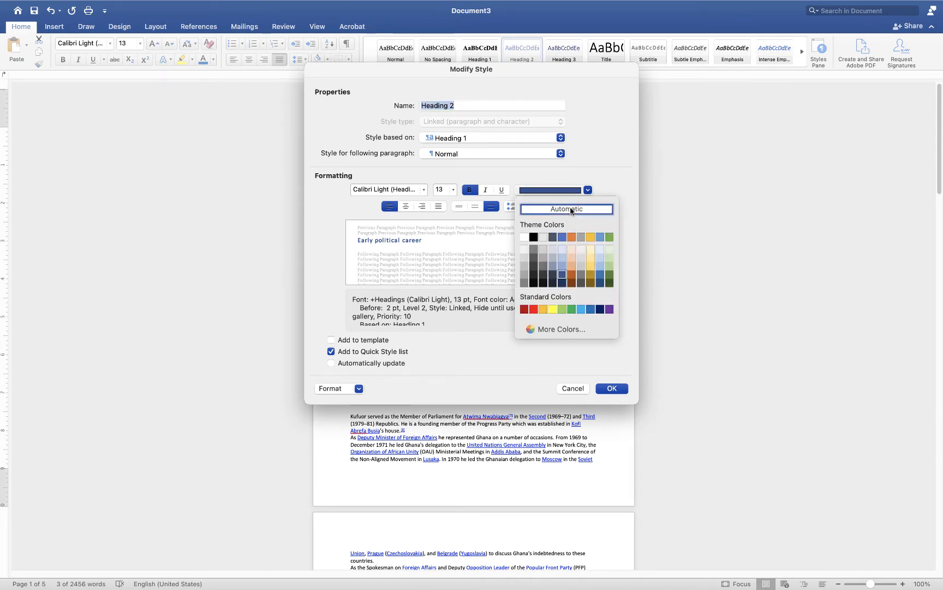
{"action": "left_click", "coordinate": [568, 209]}
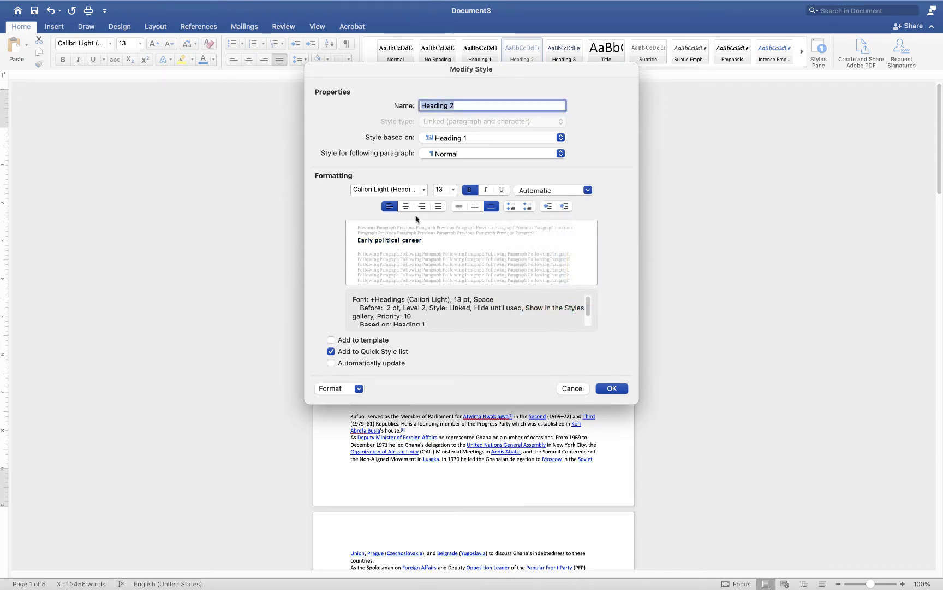
{"action": "left_click", "coordinate": [424, 191]}
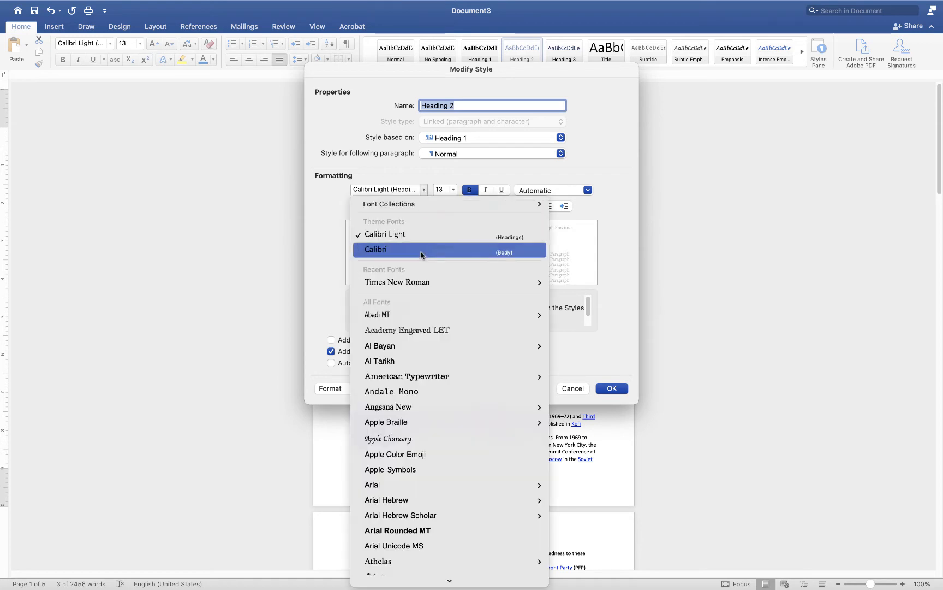
{"action": "left_click", "coordinate": [421, 281]}
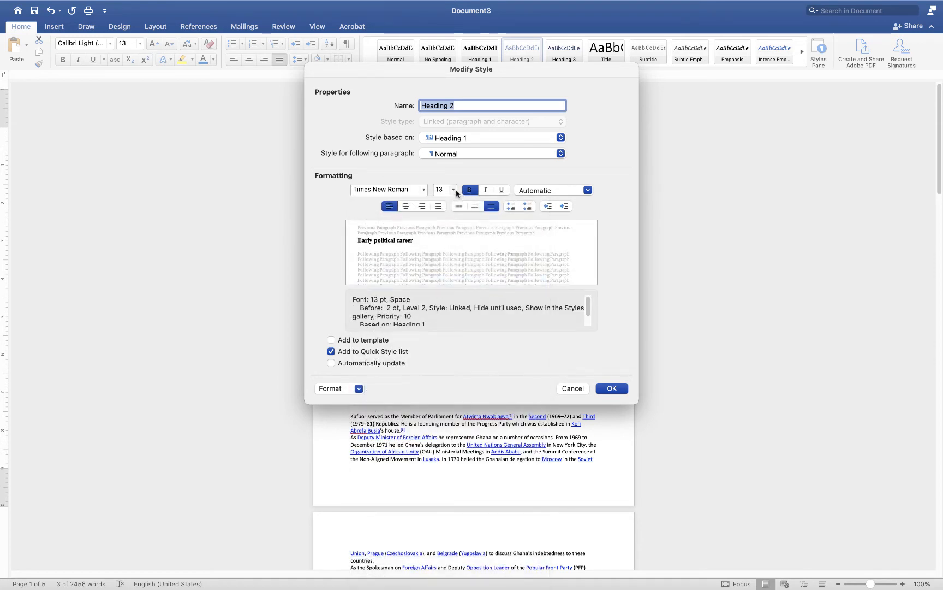
{"action": "left_click", "coordinate": [455, 191]}
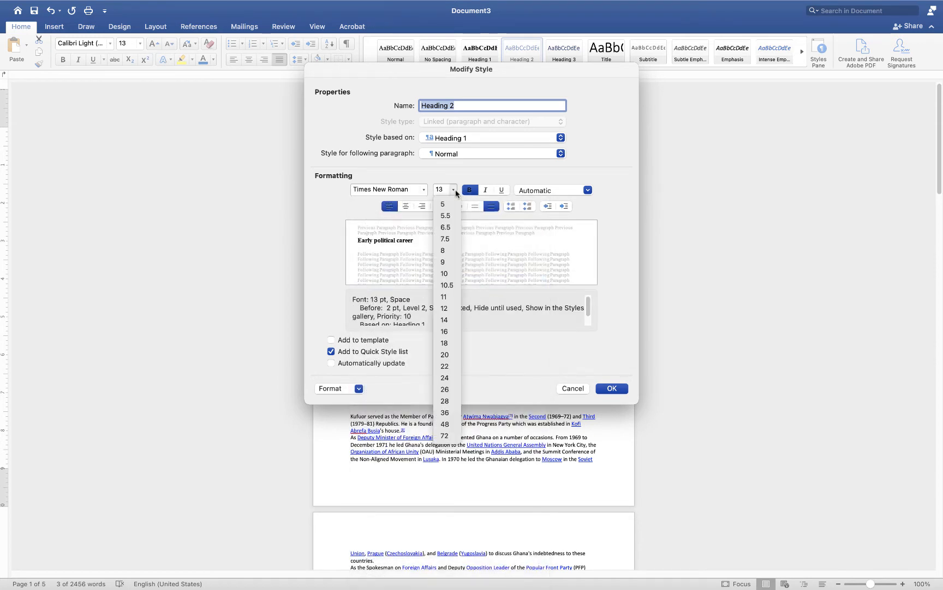
{"action": "left_click", "coordinate": [454, 310]}
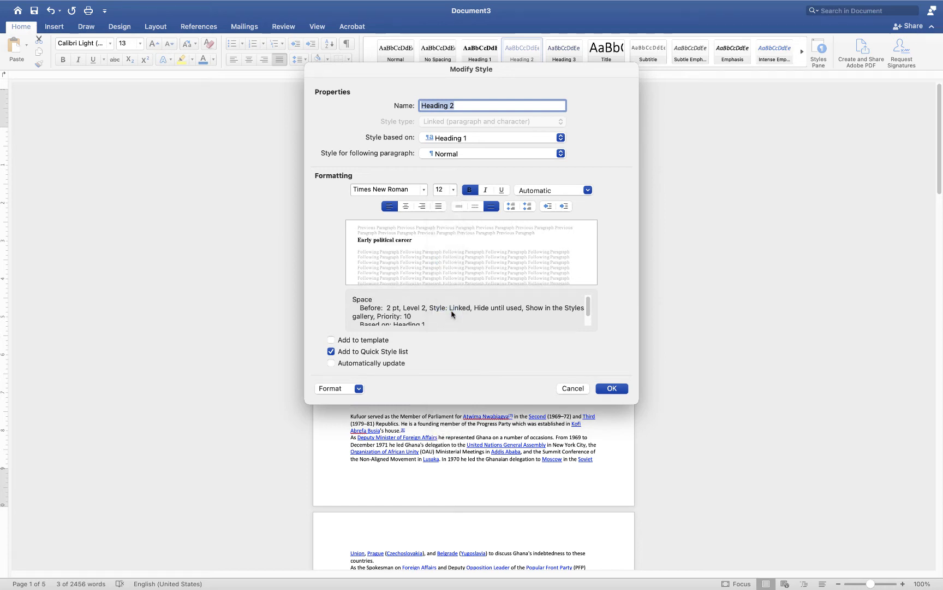
{"action": "left_click", "coordinate": [363, 342]}
{"action": "left_click", "coordinate": [612, 388]}
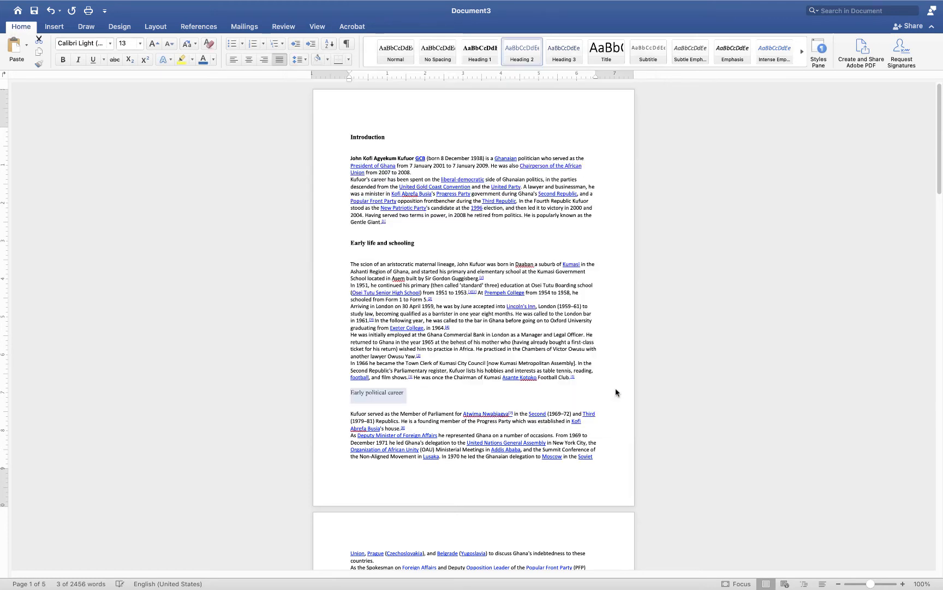
Step: Reapply the modified Heading 2 style to the "Early political career" heading
{"action": "left_click", "coordinate": [428, 399]}
{"action": "left_click_drag", "start_coordinate": [350, 393], "coordinate": [416, 397]}
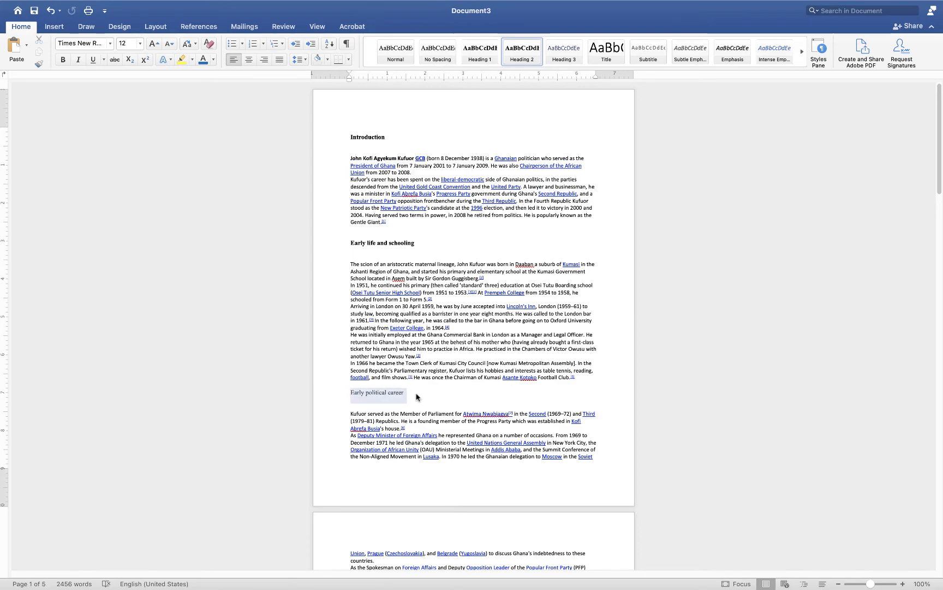
{"action": "left_click", "coordinate": [522, 54]}
Step: Apply the Heading 1 style to the "Elections" and "Presidency" headings on the second page
{"action": "scroll", "coordinate": [452, 367], "scroll_direction": "down", "scroll_amount": 5}
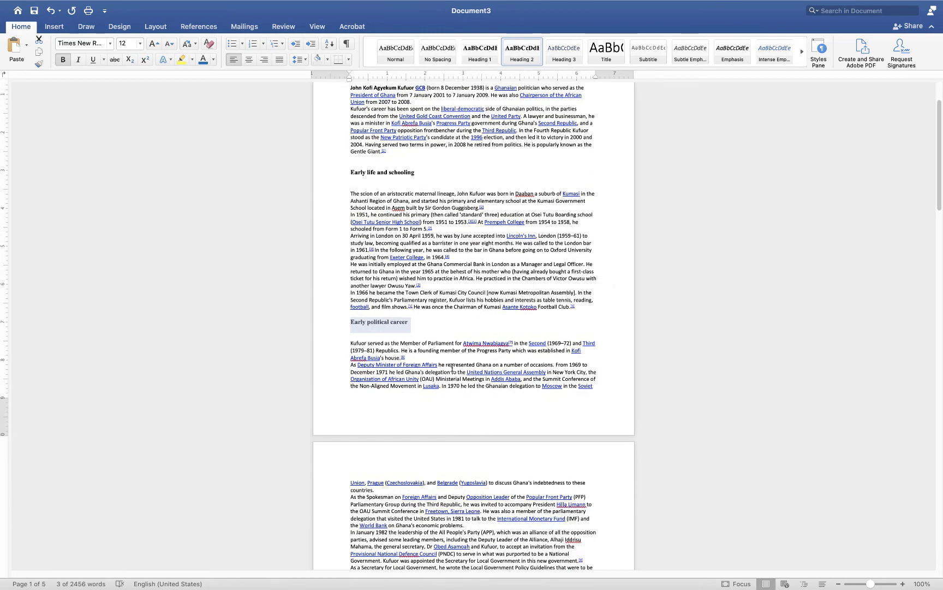
{"action": "scroll", "coordinate": [452, 367], "scroll_direction": "down", "scroll_amount": 10}
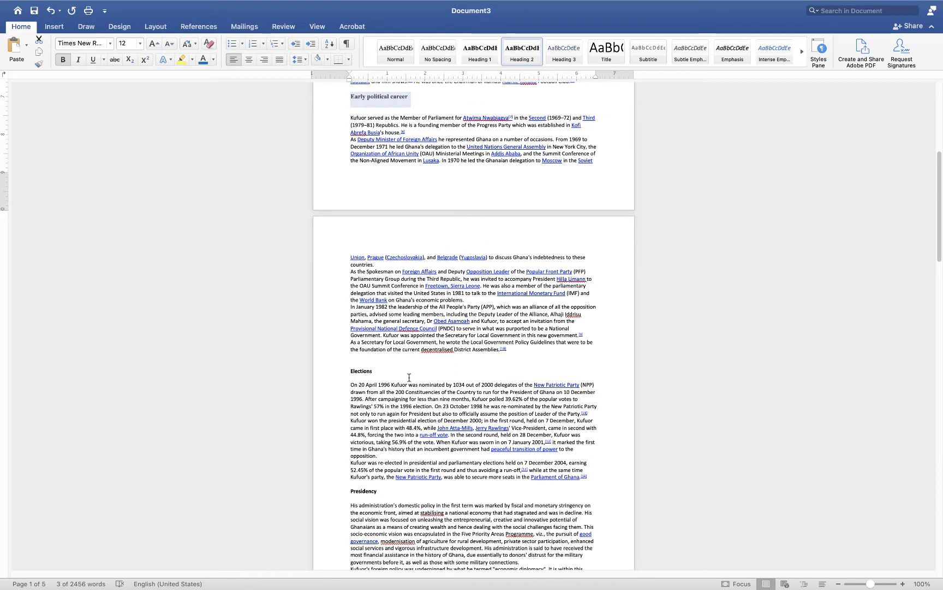
{"action": "left_click_drag", "start_coordinate": [374, 370], "coordinate": [350, 372]}
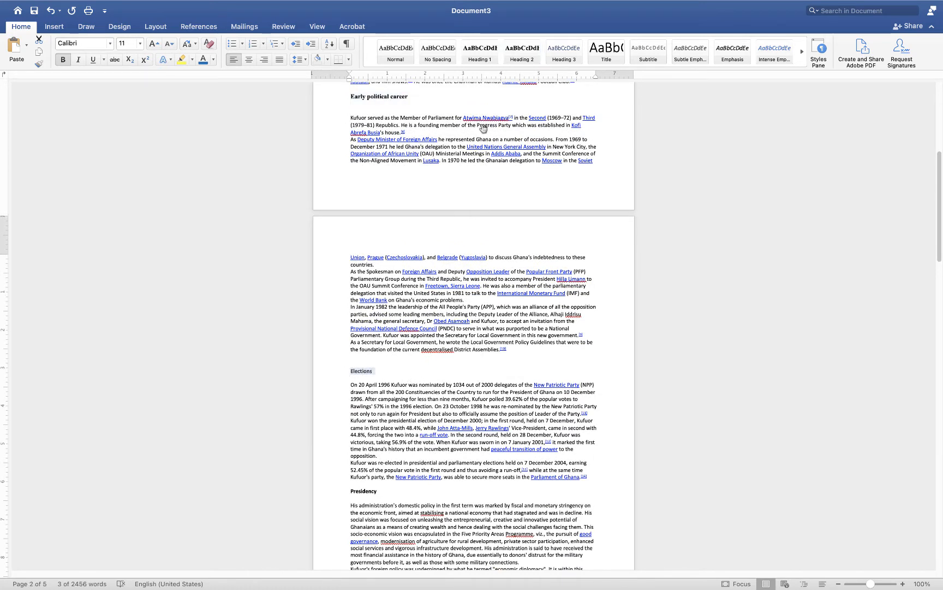
{"action": "left_click", "coordinate": [483, 61]}
{"action": "scroll", "coordinate": [484, 350], "scroll_direction": "down", "scroll_amount": 5}
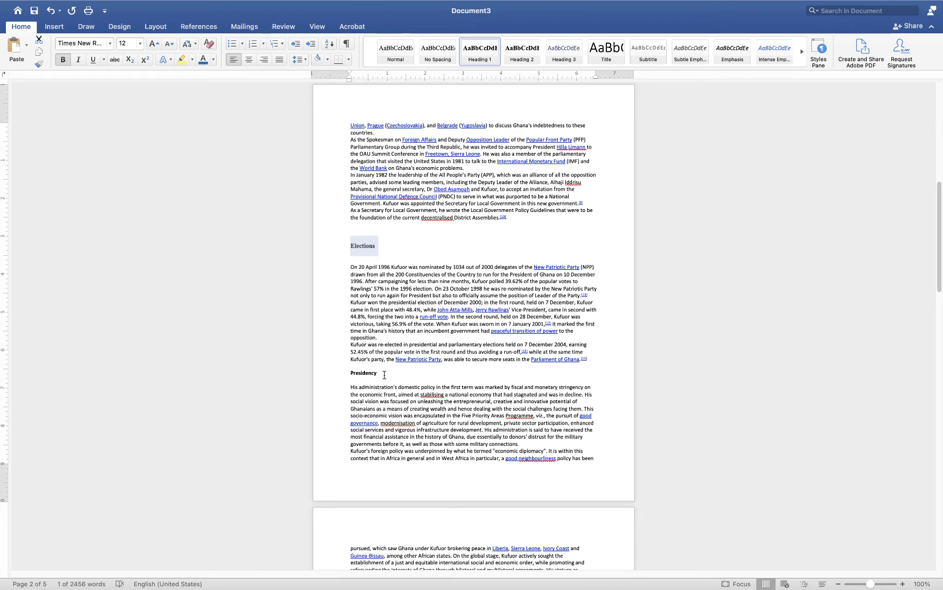
{"action": "left_click_drag", "start_coordinate": [384, 375], "coordinate": [337, 377]}
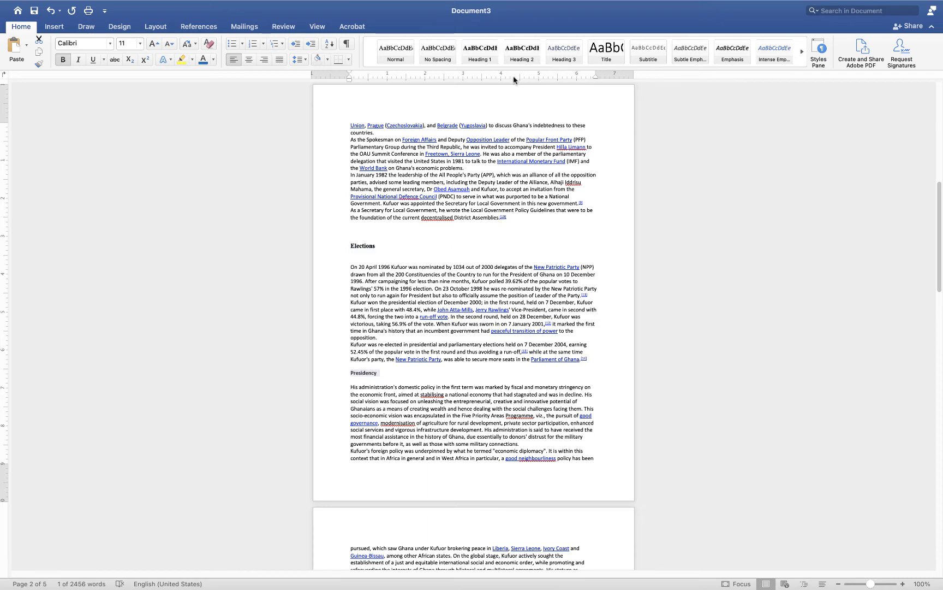
{"action": "left_click", "coordinate": [480, 52]}
Step: Apply the Heading 2 style to the "Health" heading on the third page
{"action": "scroll", "coordinate": [386, 249], "scroll_direction": "down", "scroll_amount": 10}
{"action": "scroll", "coordinate": [386, 249], "scroll_direction": "up", "scroll_amount": 4}
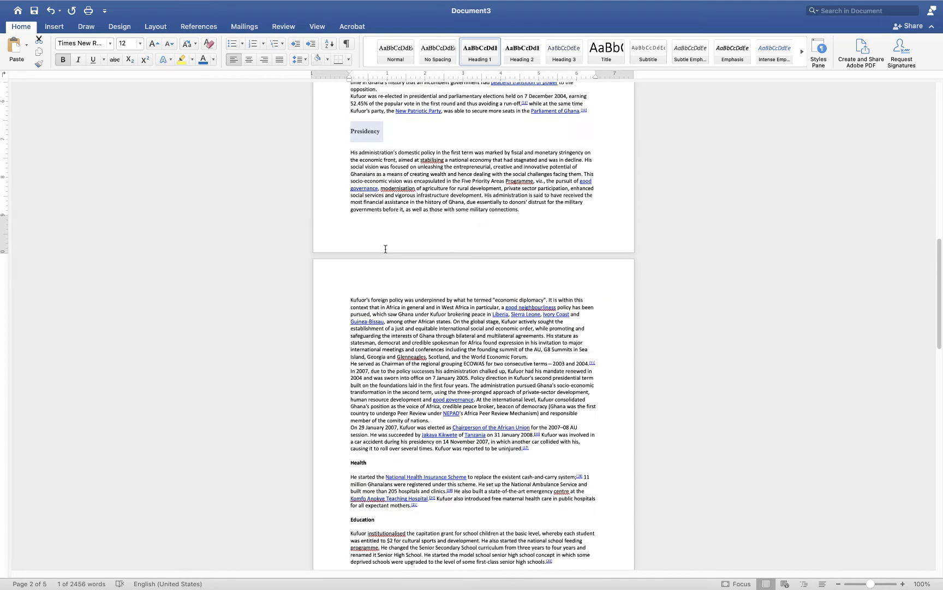
{"action": "scroll", "coordinate": [385, 249], "scroll_direction": "down", "scroll_amount": 2}
{"action": "left_click", "coordinate": [378, 413]}
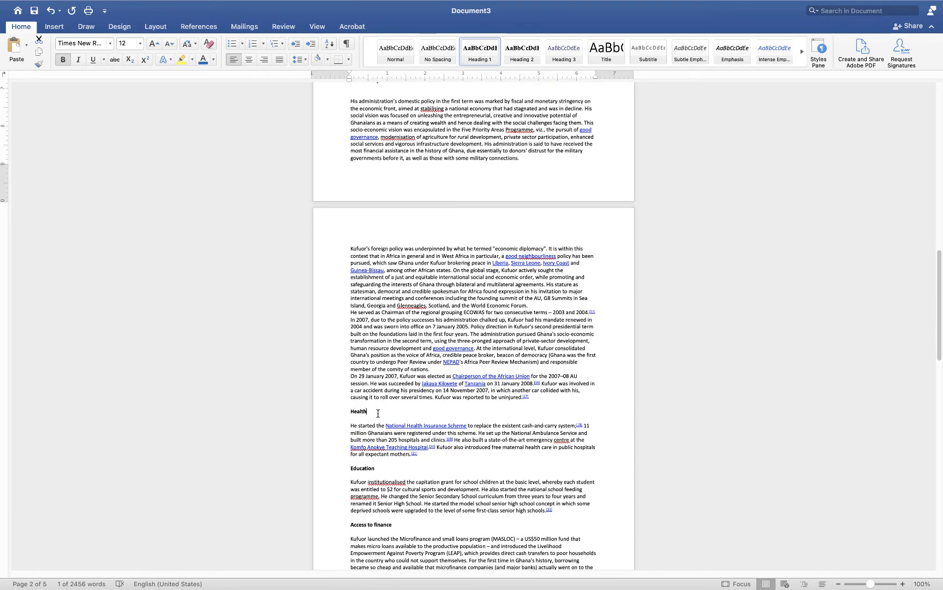
{"action": "left_click_drag", "start_coordinate": [378, 413], "coordinate": [350, 414]}
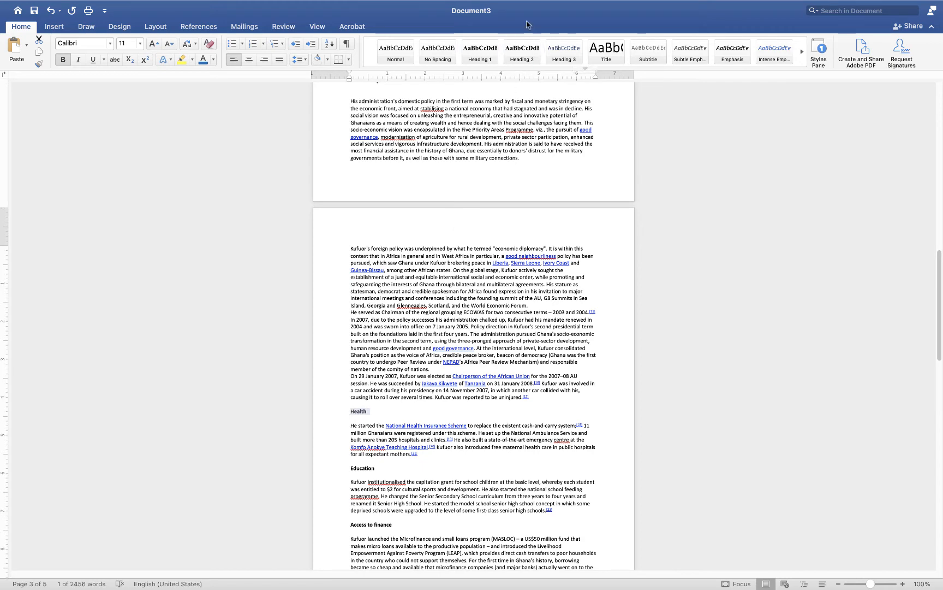
{"action": "left_click", "coordinate": [521, 52]}
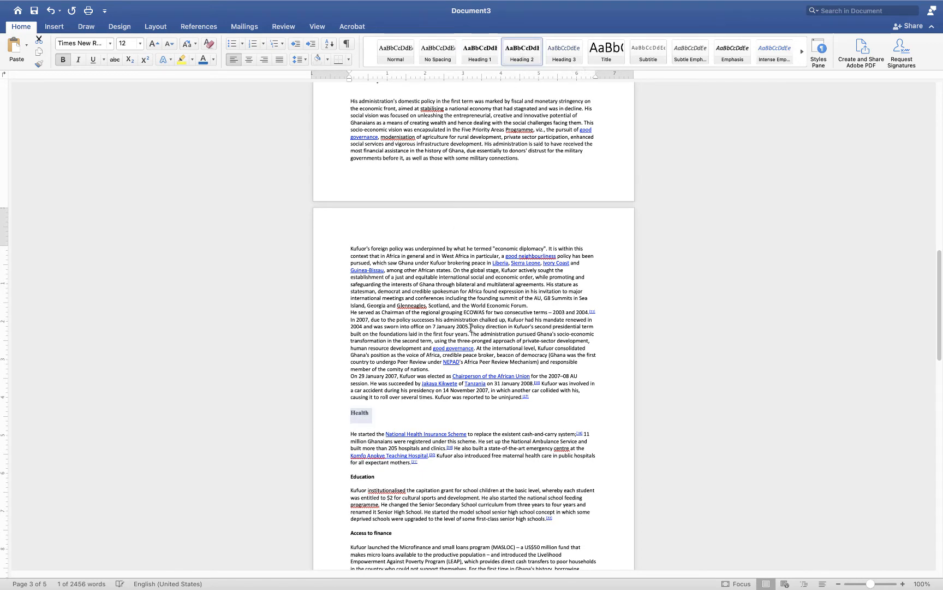
{"action": "scroll", "coordinate": [470, 327], "scroll_direction": "down", "scroll_amount": 8}
{"action": "left_click_drag", "start_coordinate": [381, 257], "coordinate": [350, 257]}
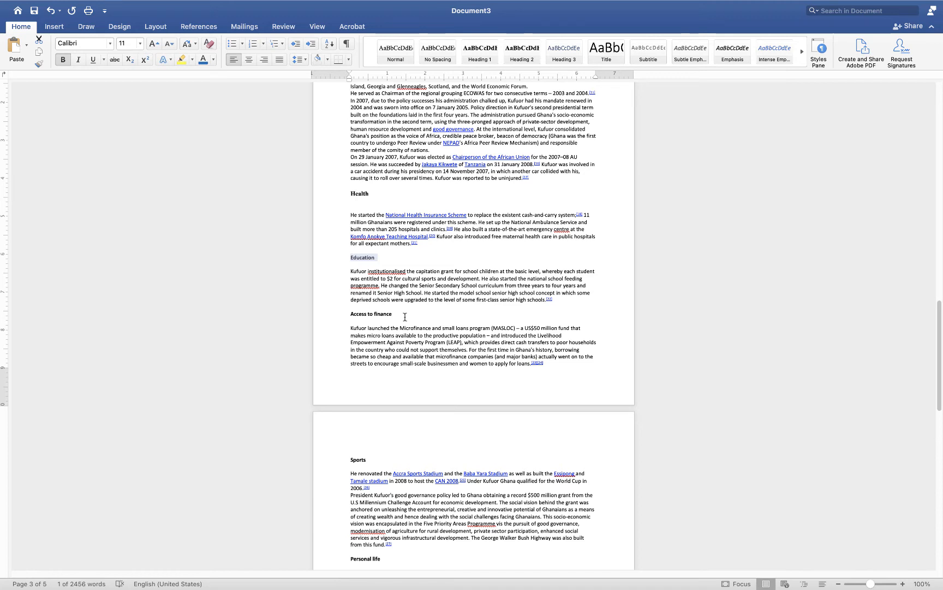
{"action": "left_click", "coordinate": [353, 315], "text": "shift"}
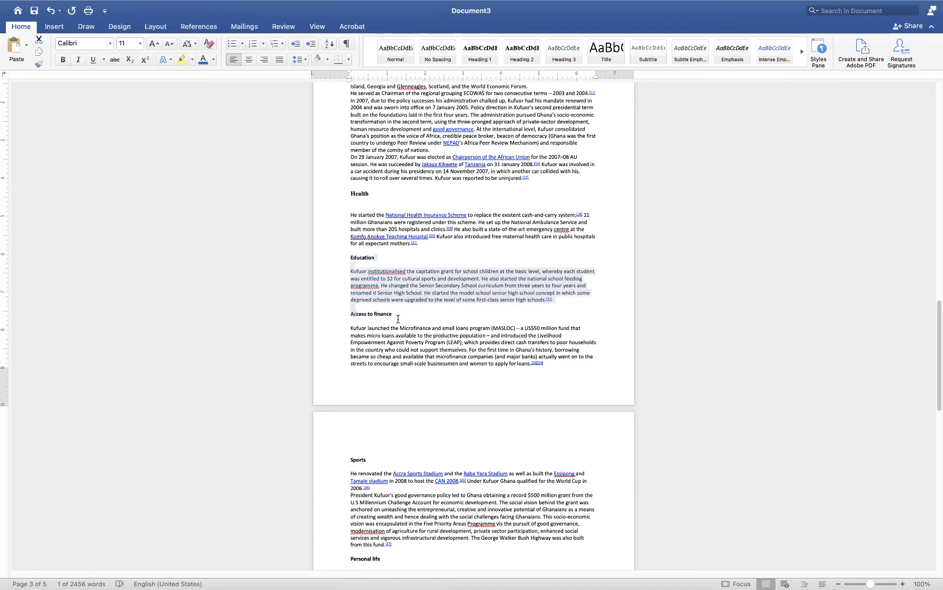
{"action": "left_click", "coordinate": [397, 321]}
{"action": "left_click_drag", "start_coordinate": [381, 257], "coordinate": [343, 257]}
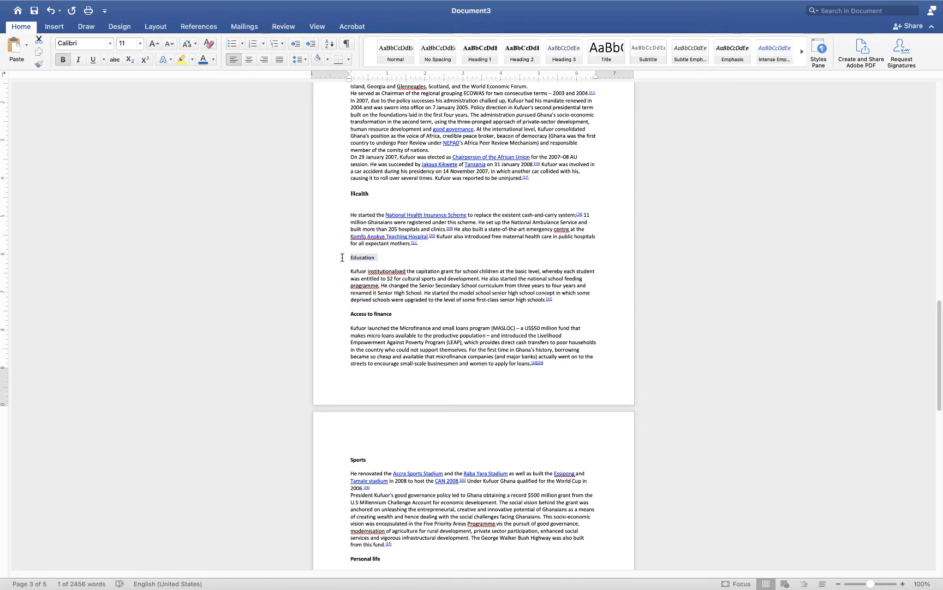
{"action": "left_click", "coordinate": [378, 314], "text": "shift"}
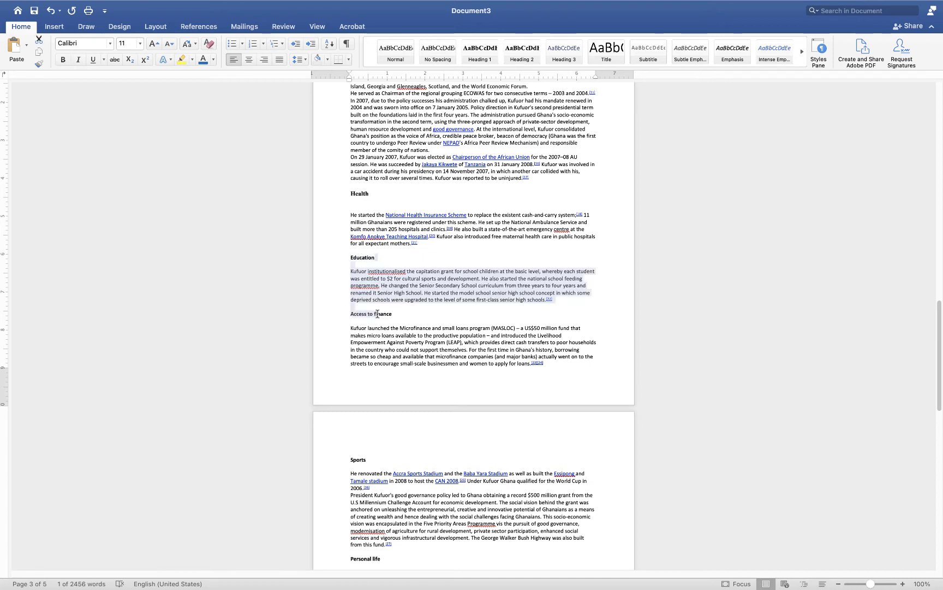
{"action": "left_click", "coordinate": [378, 314]}
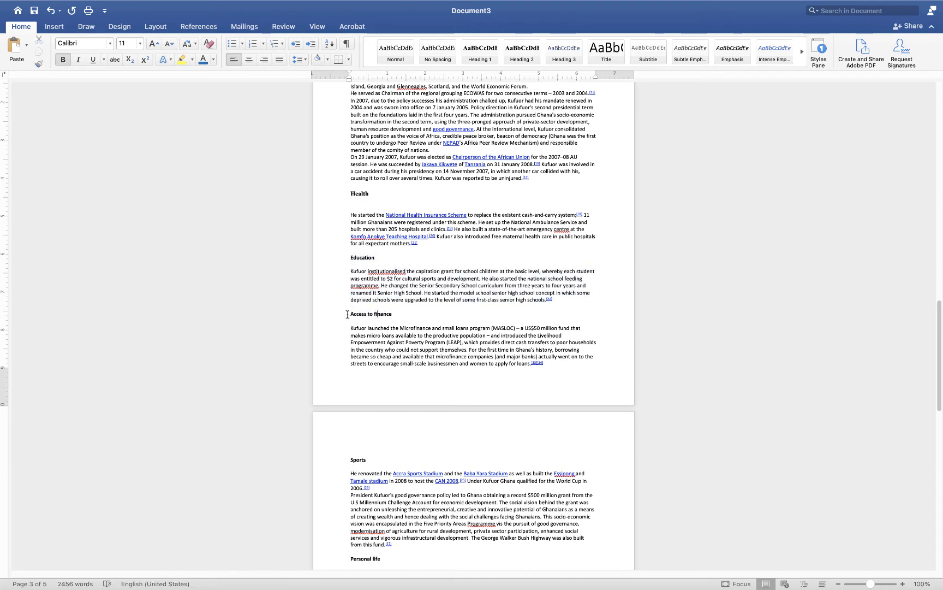
Step: Select the "Access to finance", "Education" and "Sports" headings together and apply the Heading 2 style to them
{"action": "triple_click", "coordinate": [374, 315]}
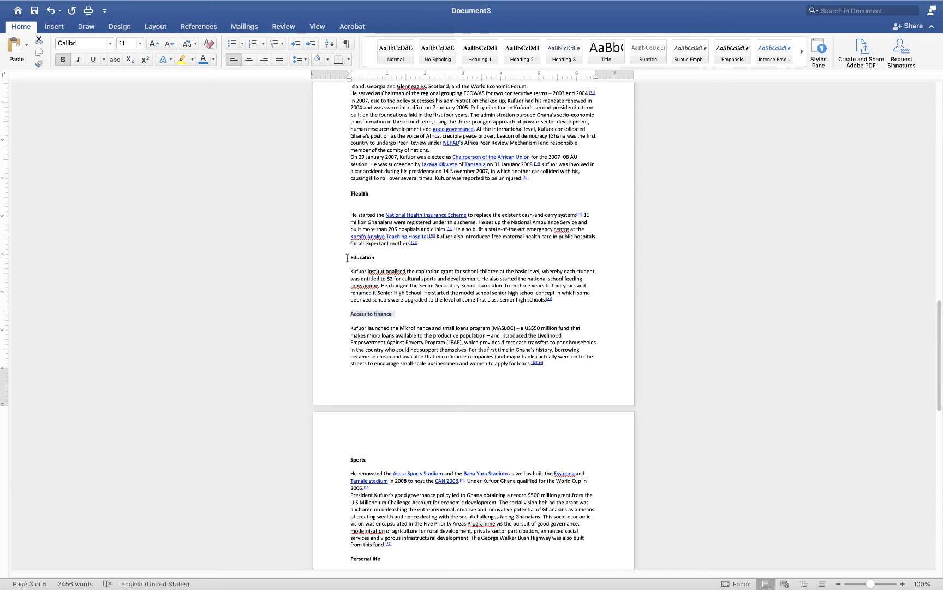
{"action": "left_click_drag", "start_coordinate": [348, 257], "coordinate": [382, 259]}
{"action": "left_click_drag", "start_coordinate": [351, 464], "coordinate": [383, 461]}
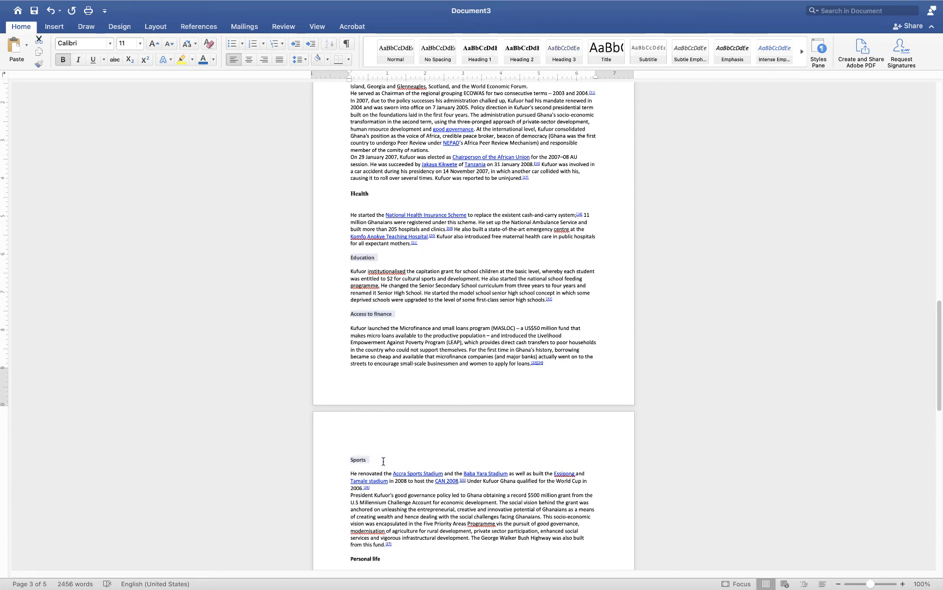
{"action": "left_click", "coordinate": [518, 49]}
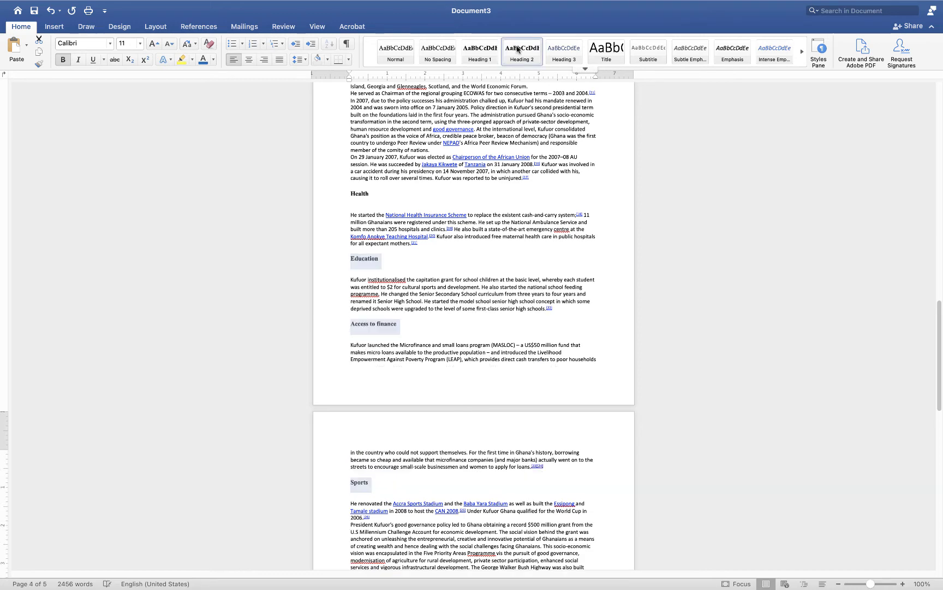
Step: Apply the Heading 1 style to the "Personal life" heading on the fourth page
{"action": "scroll", "coordinate": [472, 298], "scroll_direction": "down", "scroll_amount": 3}
{"action": "scroll", "coordinate": [472, 299], "scroll_direction": "down", "scroll_amount": 5}
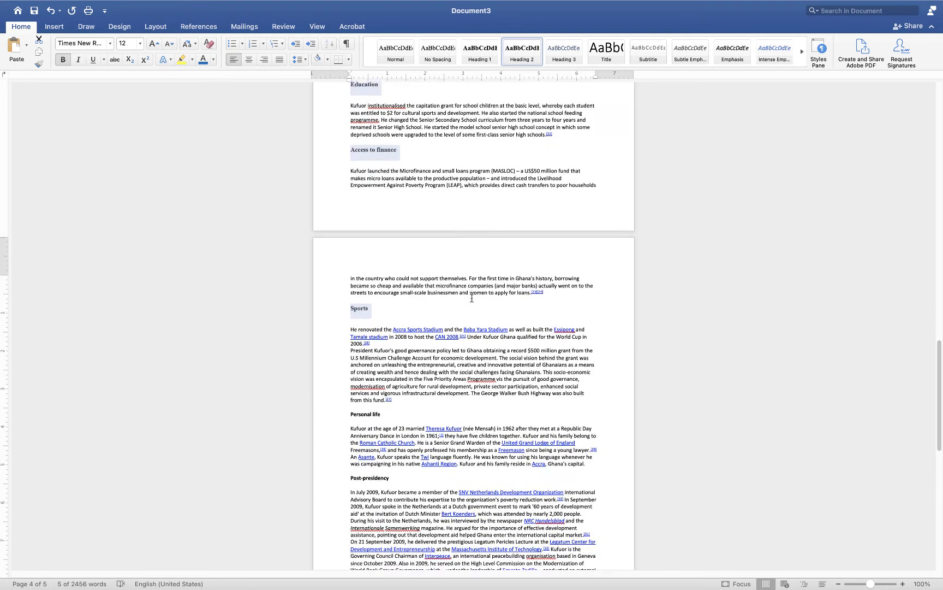
{"action": "left_click_drag", "start_coordinate": [384, 333], "coordinate": [343, 335]}
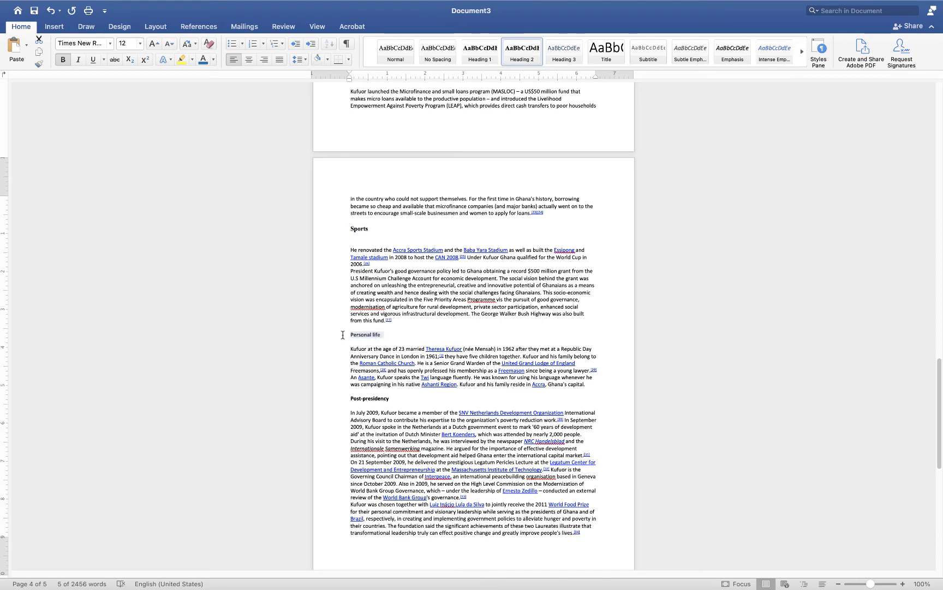
{"action": "left_click", "coordinate": [496, 62]}
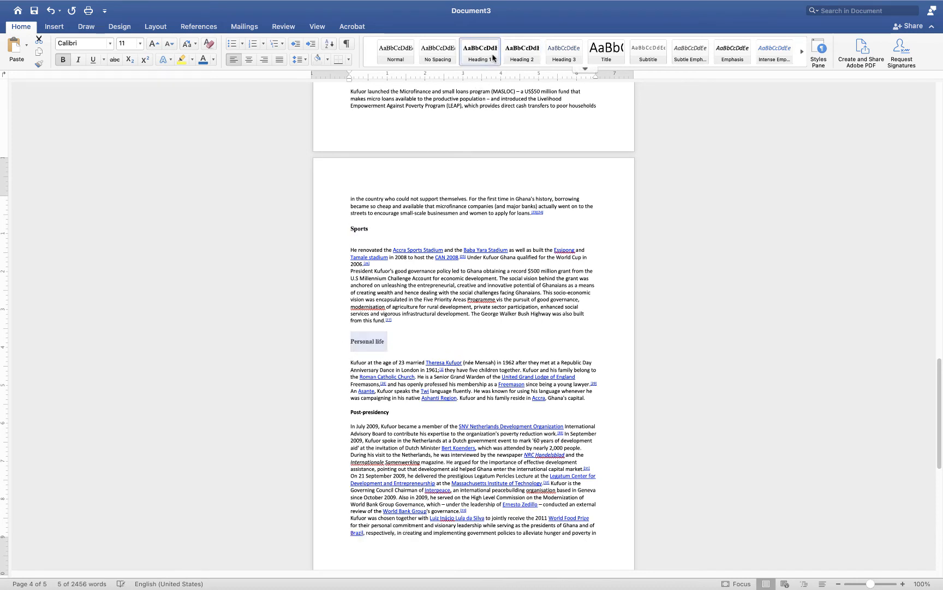
Step: Apply the Heading 1 style to the "Post-presidency" heading on the fourth page
{"action": "left_click_drag", "start_coordinate": [391, 413], "coordinate": [358, 412]}
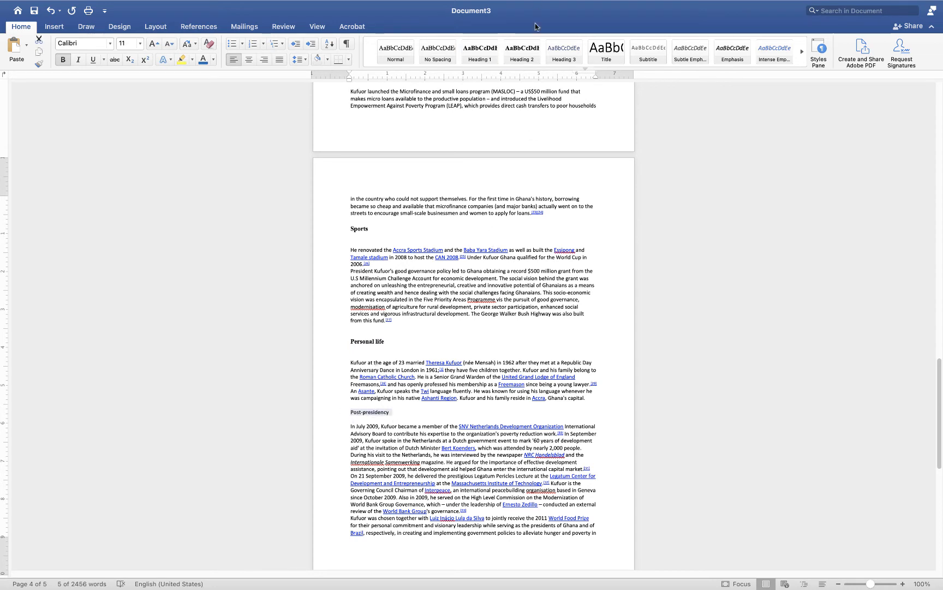
{"action": "left_click", "coordinate": [480, 52]}
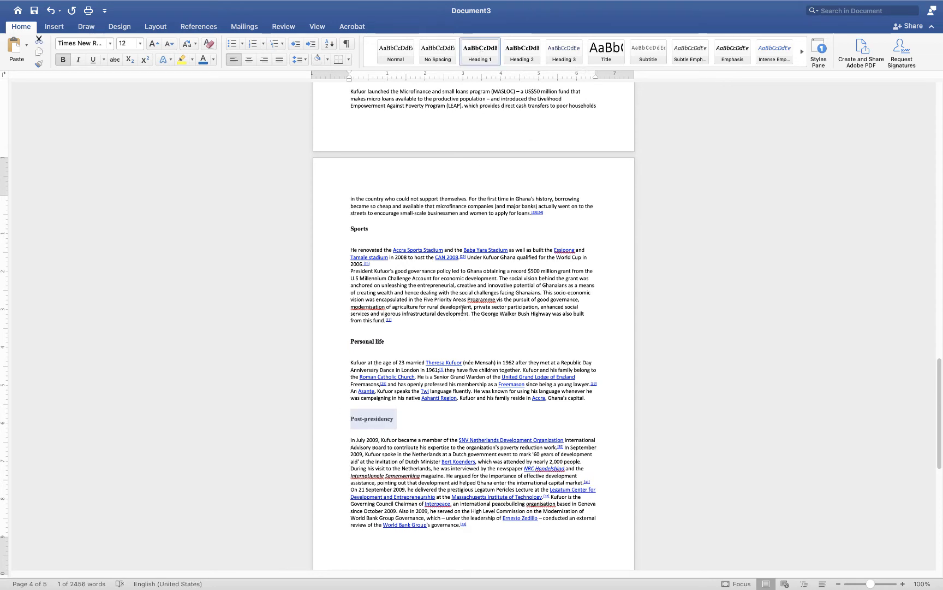
{"action": "scroll", "coordinate": [462, 310], "scroll_direction": "down", "scroll_amount": 15}
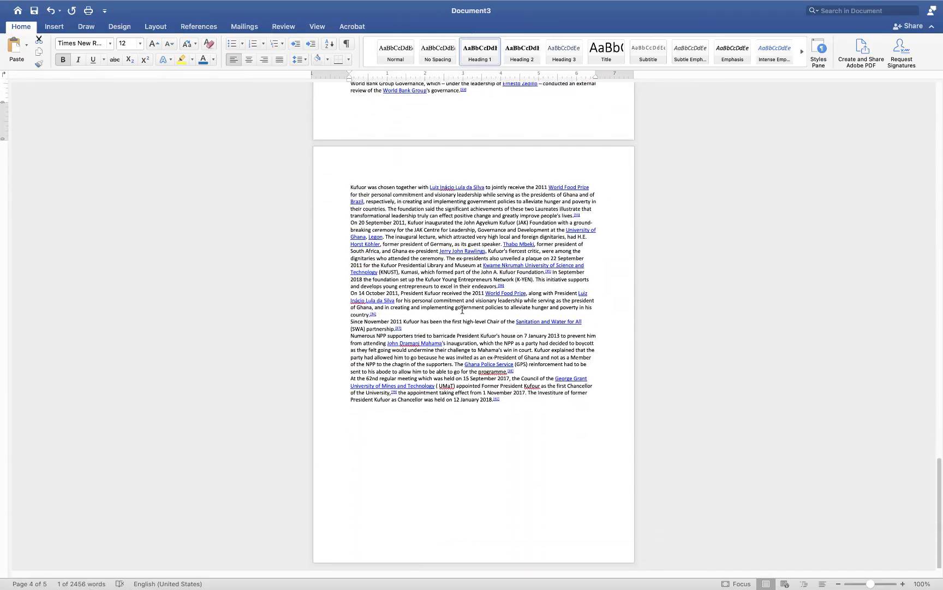
Step: Insert an automatic table of contents in the Classic design before the "Introduction" heading on the first page
{"action": "scroll", "coordinate": [462, 311], "scroll_direction": "up", "scroll_amount": 20}
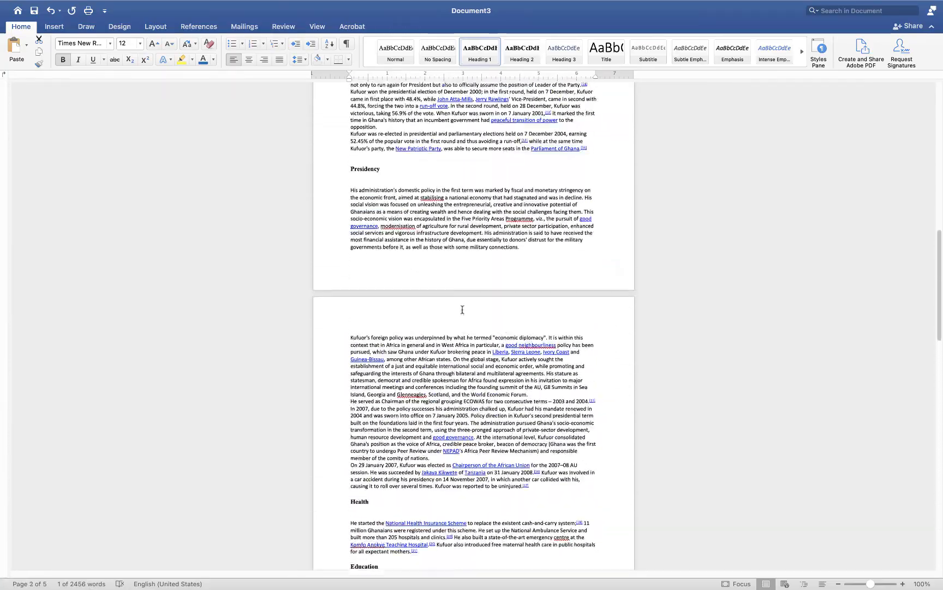
{"action": "scroll", "coordinate": [462, 310], "scroll_direction": "up", "scroll_amount": 20}
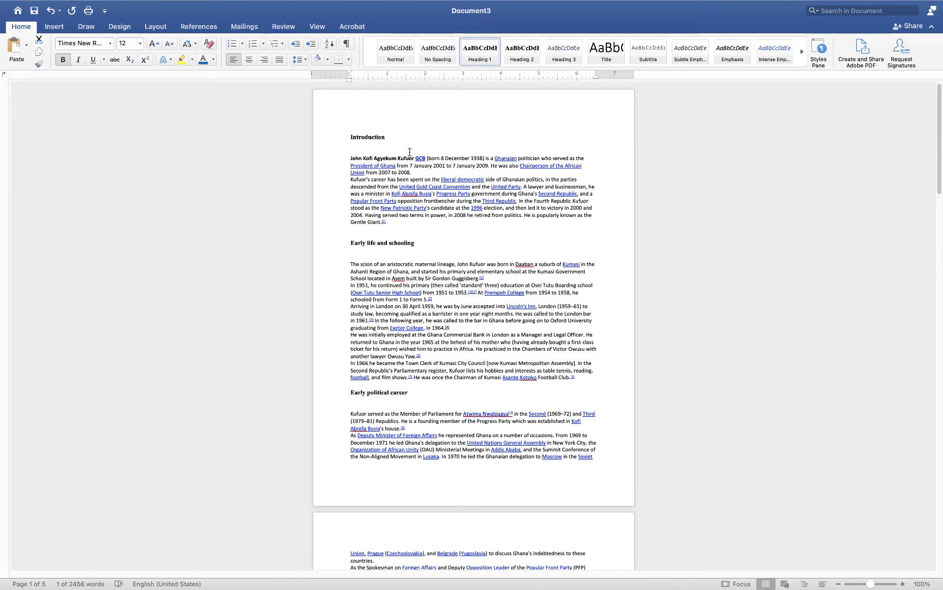
{"action": "left_click", "coordinate": [354, 107]}
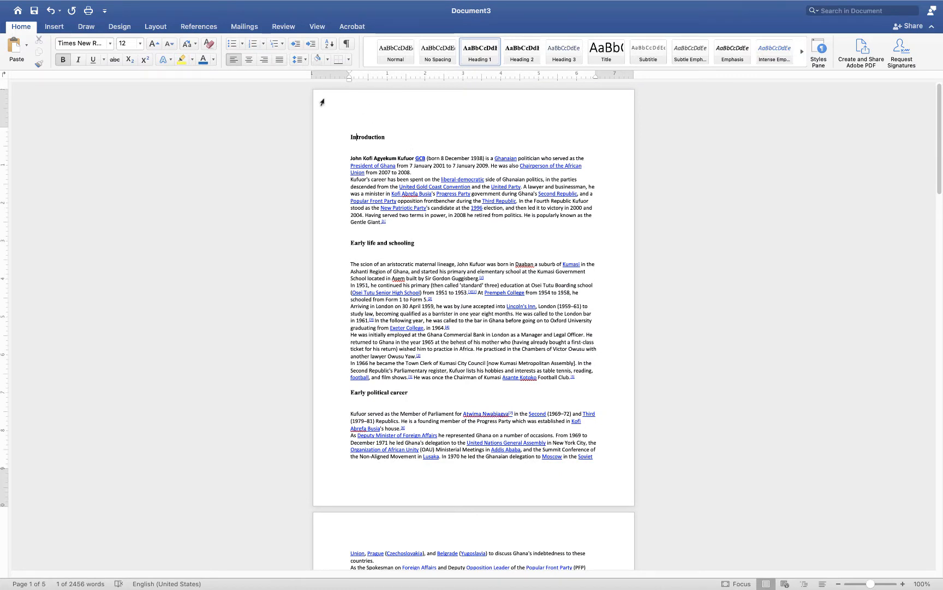
{"action": "left_click", "coordinate": [350, 137]}
{"action": "left_click", "coordinate": [197, 27]}
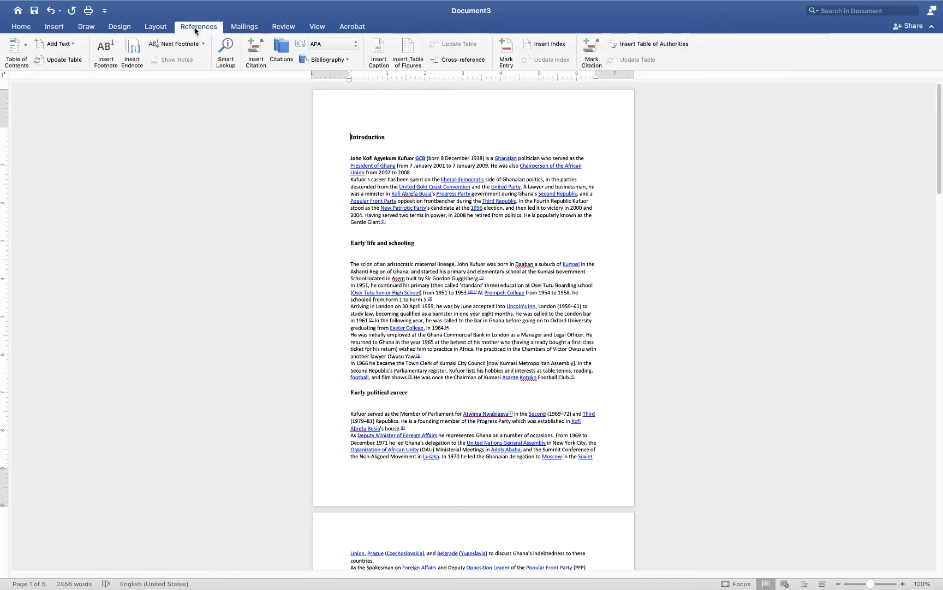
{"action": "left_click", "coordinate": [31, 64]}
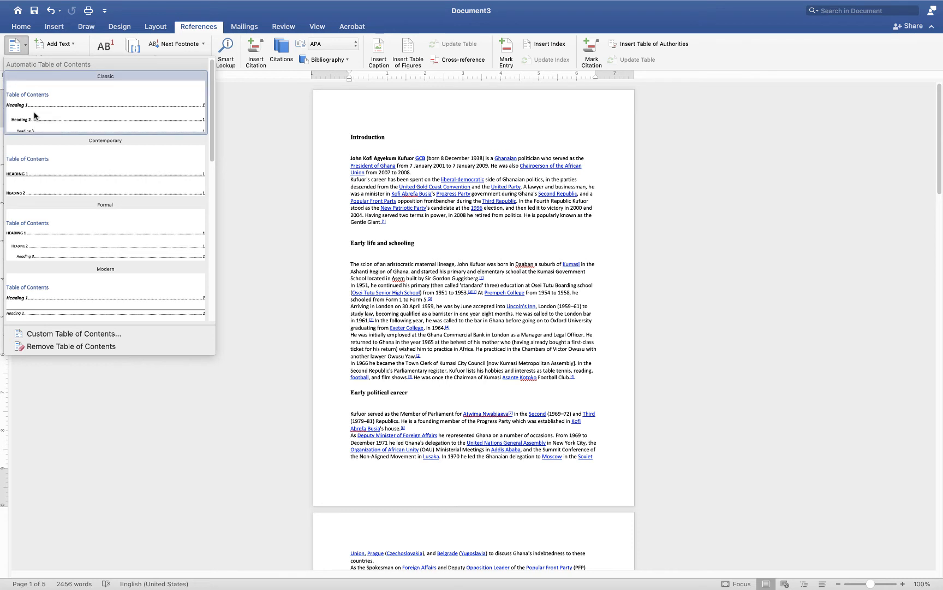
{"action": "left_click", "coordinate": [35, 119]}
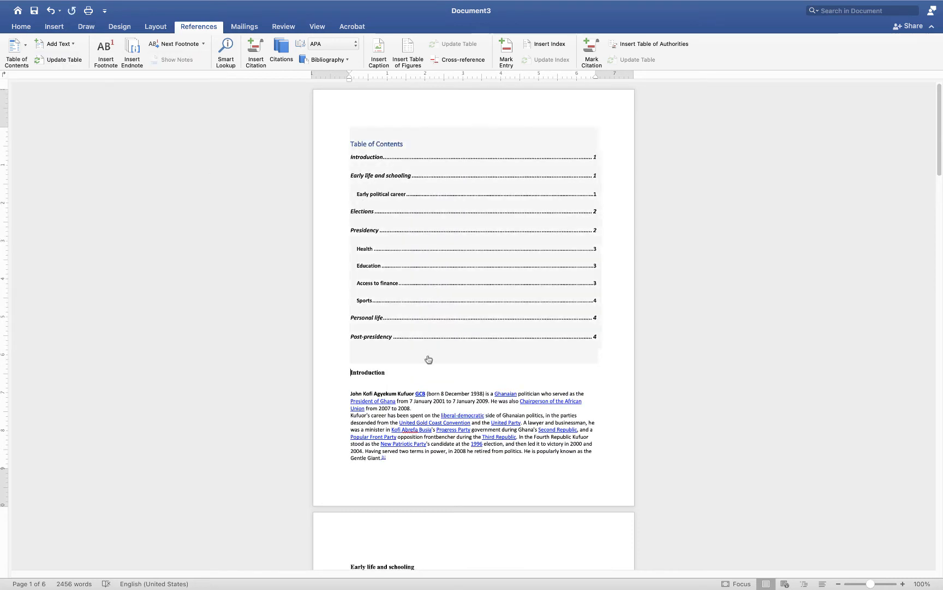
Step: Add blank lines between the table of contents and the "Introduction" heading so that the body text starts on the second page
{"action": "left_click", "coordinate": [354, 362]}
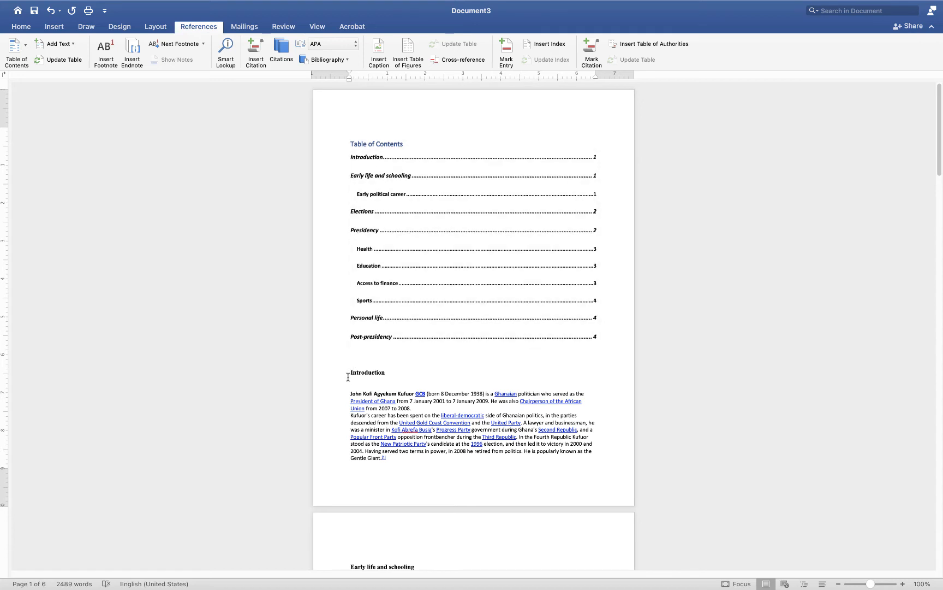
{"action": "left_click", "coordinate": [348, 377]}
{"action": "key", "text": "Return"}
{"action": "key", "text": "Return"}
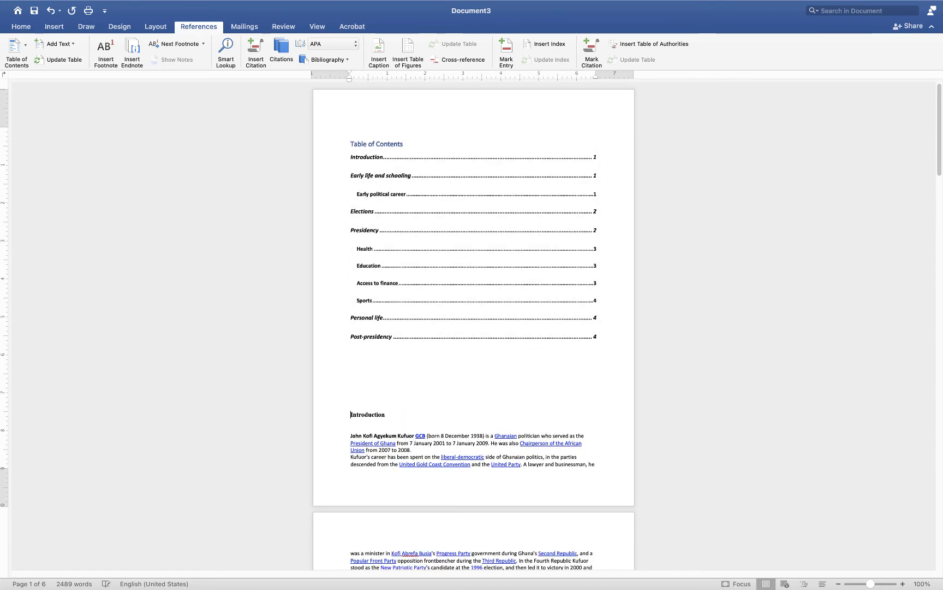
{"action": "key", "text": "Return"}
{"action": "key", "text": "Return"}
{"action": "key", "text": "Return"}
{"action": "key", "text": "Return"}
{"action": "key", "text": "Return"}
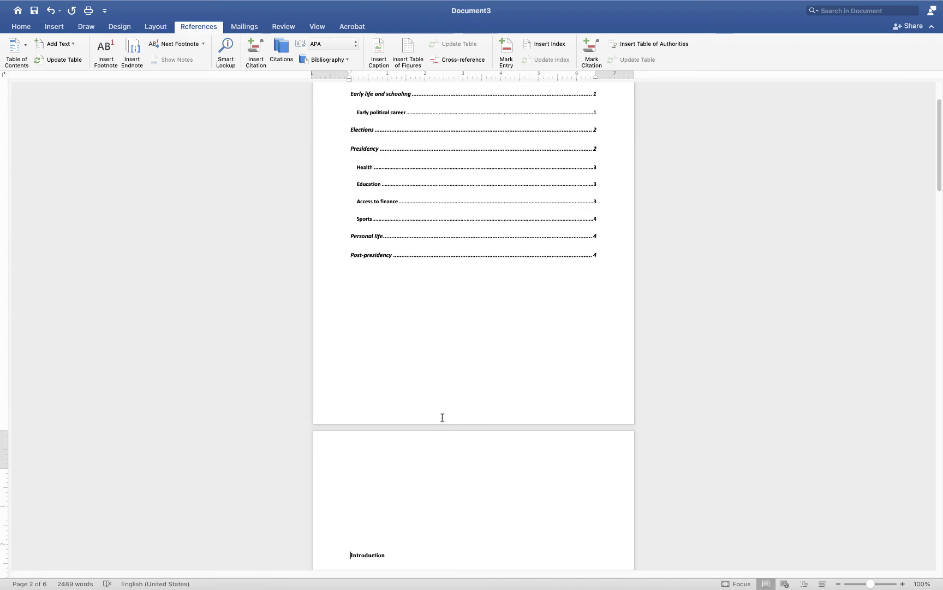
{"action": "scroll", "coordinate": [442, 416], "scroll_direction": "down", "scroll_amount": 1}
{"action": "scroll", "coordinate": [442, 417], "scroll_direction": "up", "scroll_amount": 1}
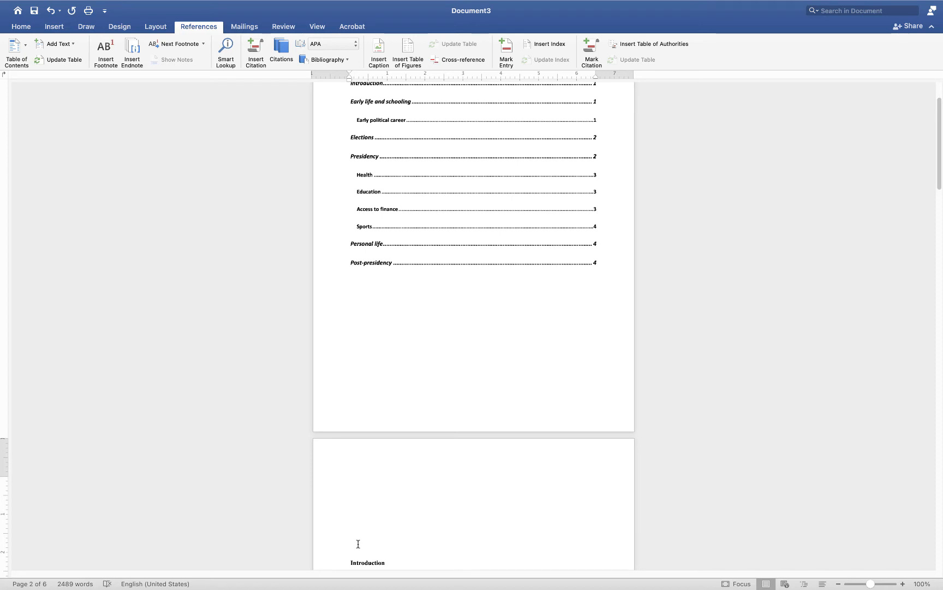
{"action": "key", "text": "BackSpace"}
{"action": "key", "text": "Return"}
{"action": "key", "text": "Return"}
{"action": "key", "text": "Return"}
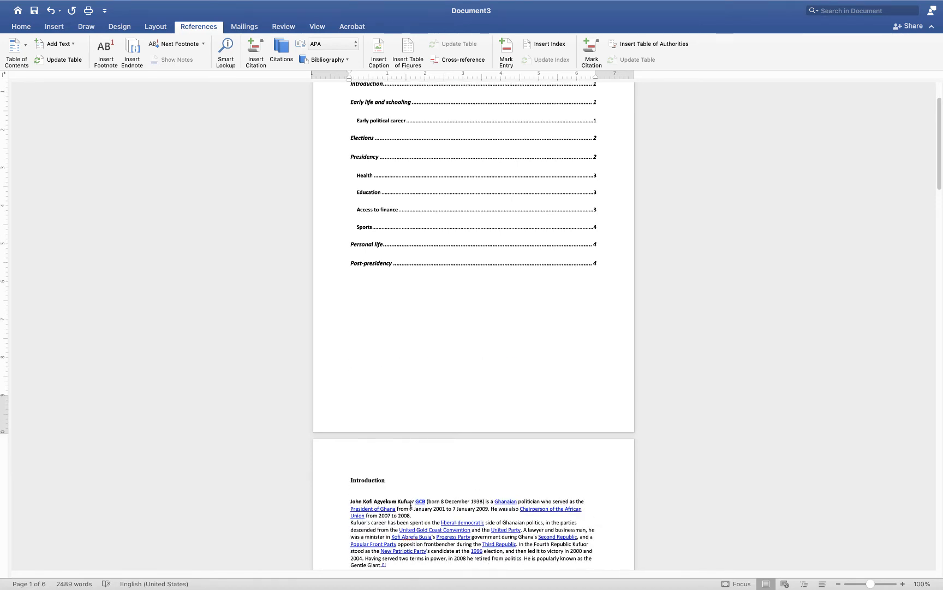
{"action": "scroll", "coordinate": [411, 504], "scroll_direction": "up", "scroll_amount": 5}
{"action": "scroll", "coordinate": [444, 453], "scroll_direction": "down", "scroll_amount": 15}
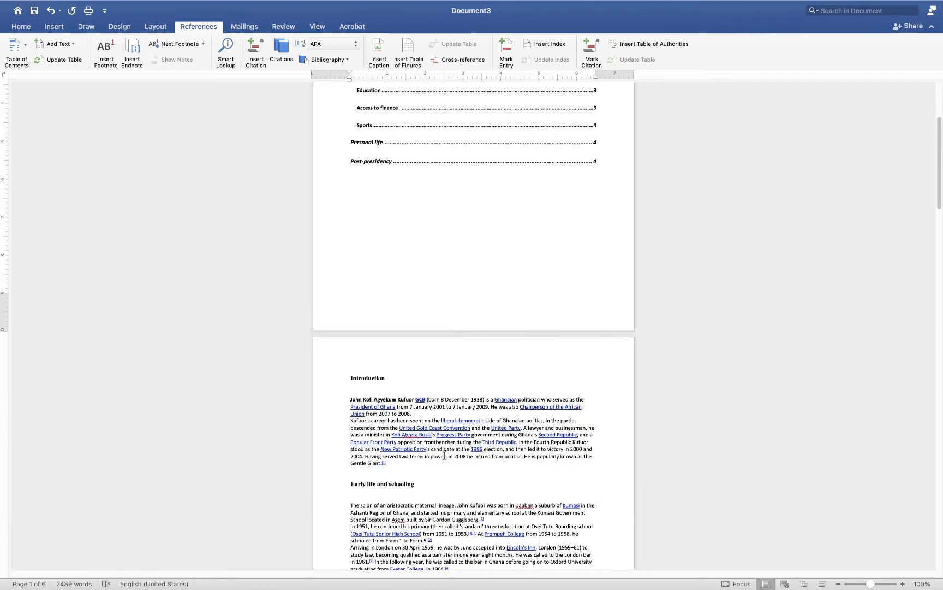
Step: Format the "Table of Contents" title in Times New Roman with the Automatic font colour
{"action": "scroll", "coordinate": [444, 454], "scroll_direction": "up", "scroll_amount": 15}
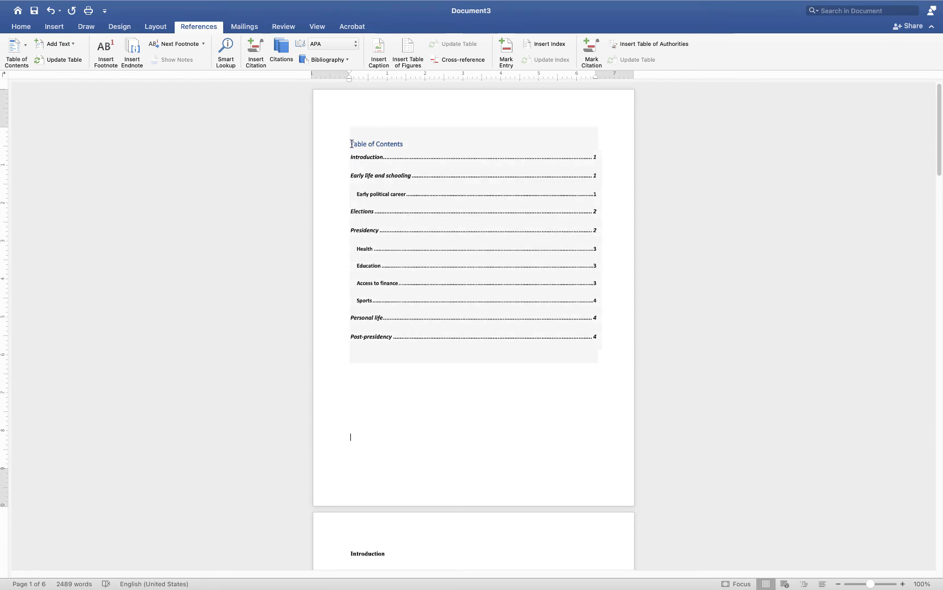
{"action": "left_click_drag", "start_coordinate": [350, 143], "coordinate": [402, 148]}
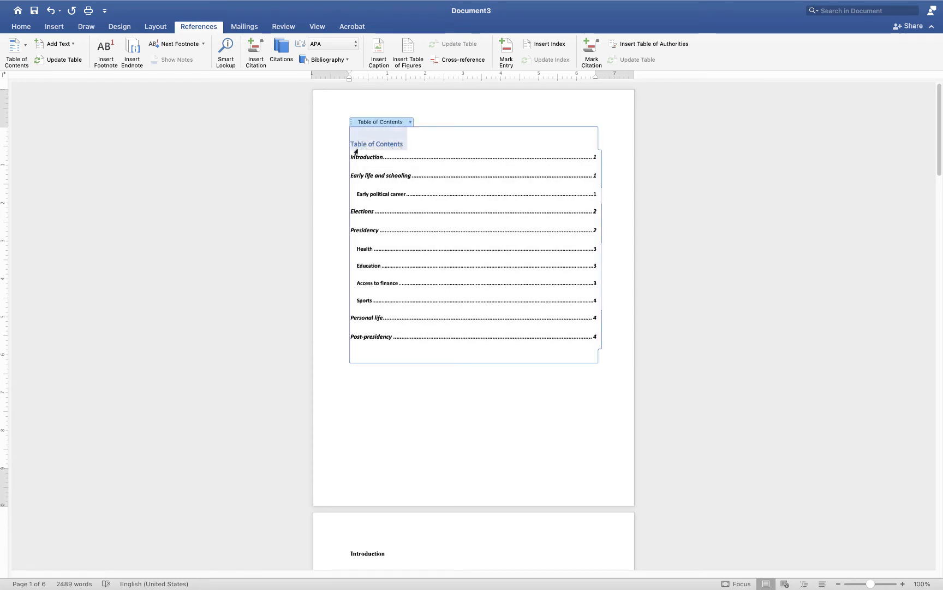
{"action": "left_click", "coordinate": [17, 28]}
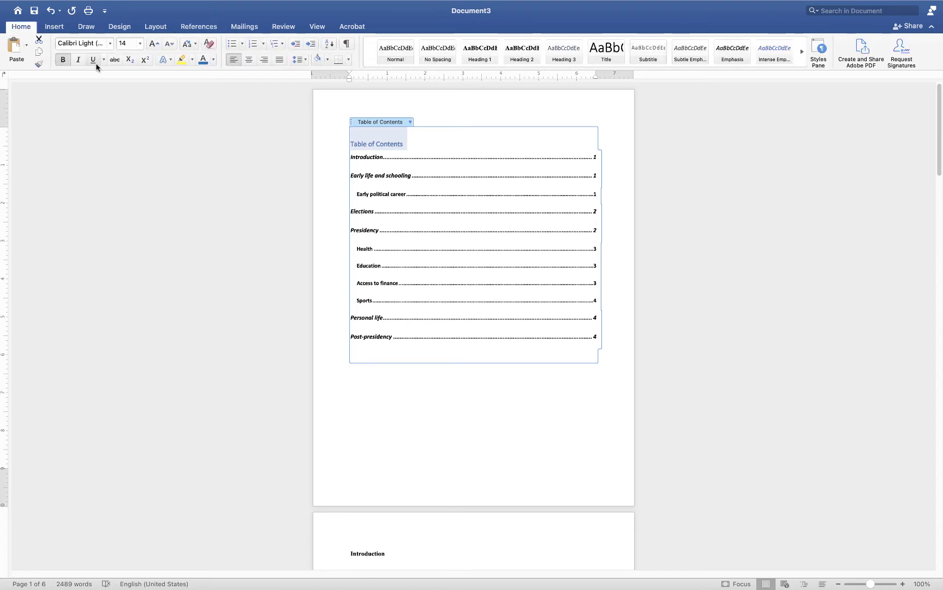
{"action": "left_click", "coordinate": [111, 44]}
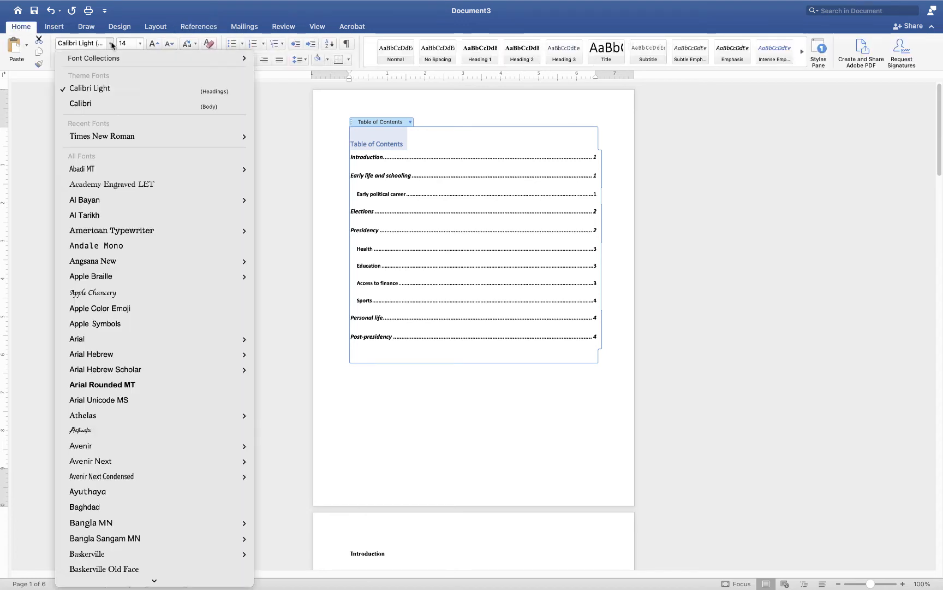
{"action": "left_click", "coordinate": [111, 140]}
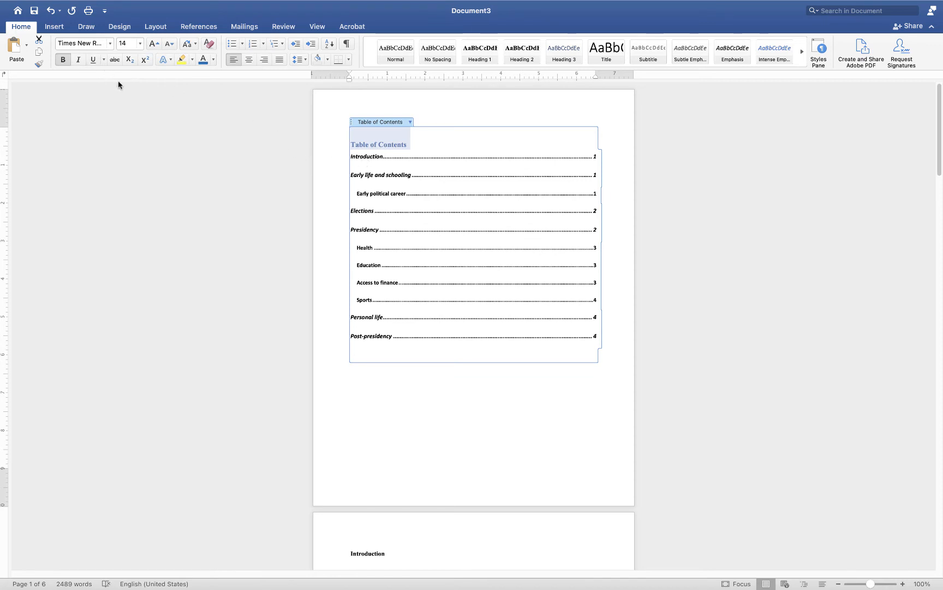
{"action": "left_click", "coordinate": [213, 60]}
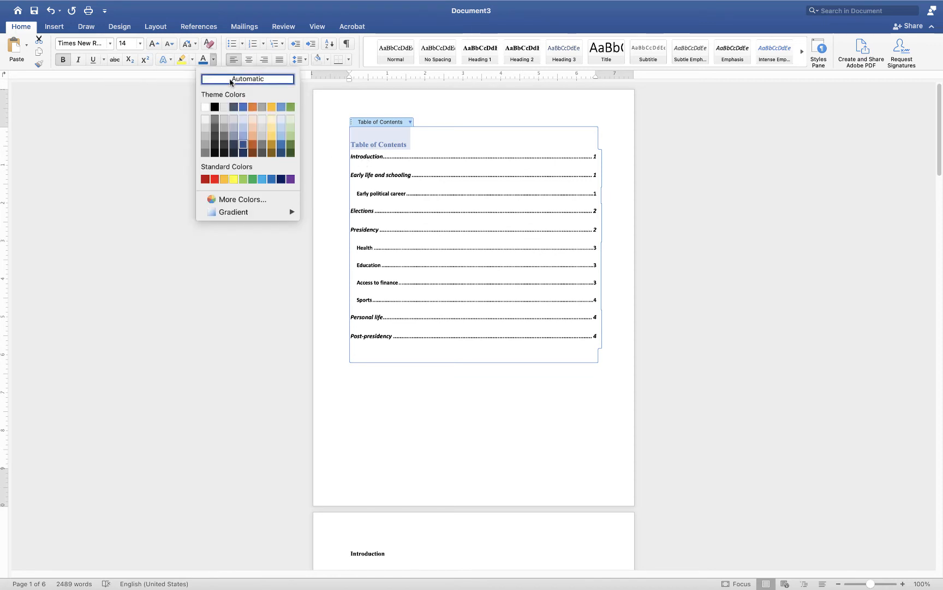
{"action": "left_click", "coordinate": [229, 81]}
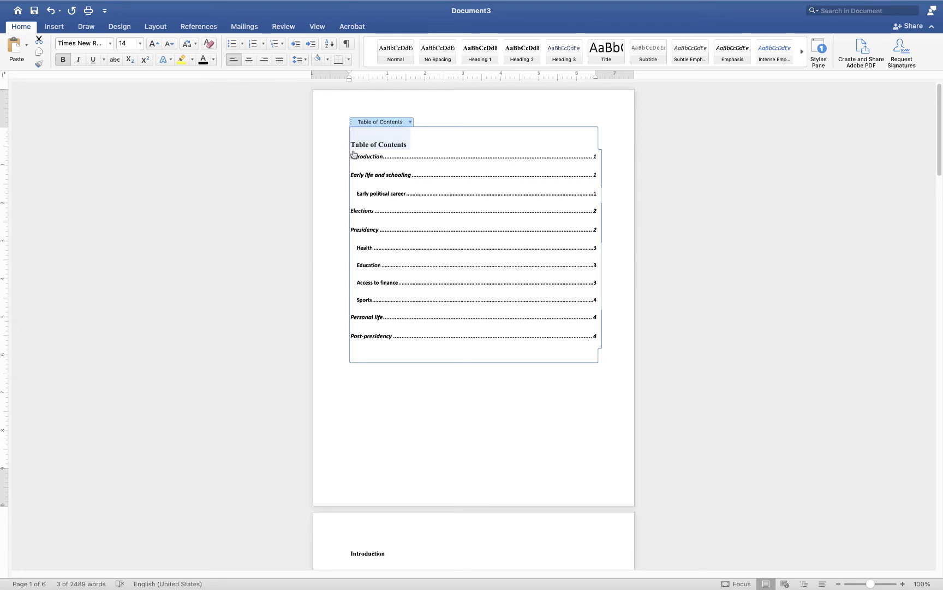
Step: Format all table of contents entries in Times New Roman at 12 pt without italics
{"action": "mouse_move", "coordinate": [352, 155]}
{"action": "left_mouse_down"}
{"action": "mouse_move", "coordinate": [377, 185]}
{"action": "mouse_move", "coordinate": [419, 360]}
{"action": "left_mouse_up"}
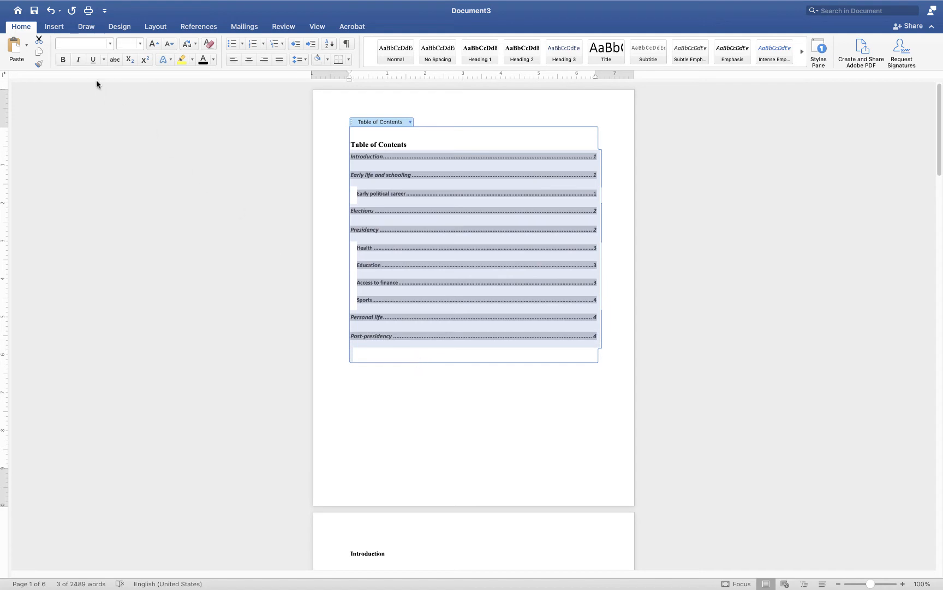
{"action": "left_click", "coordinate": [109, 46]}
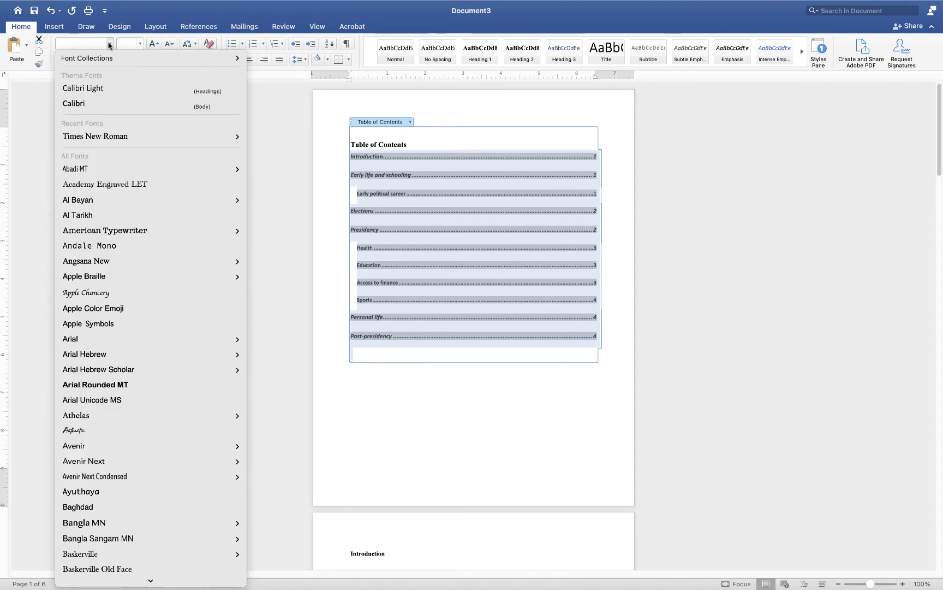
{"action": "left_click", "coordinate": [94, 137]}
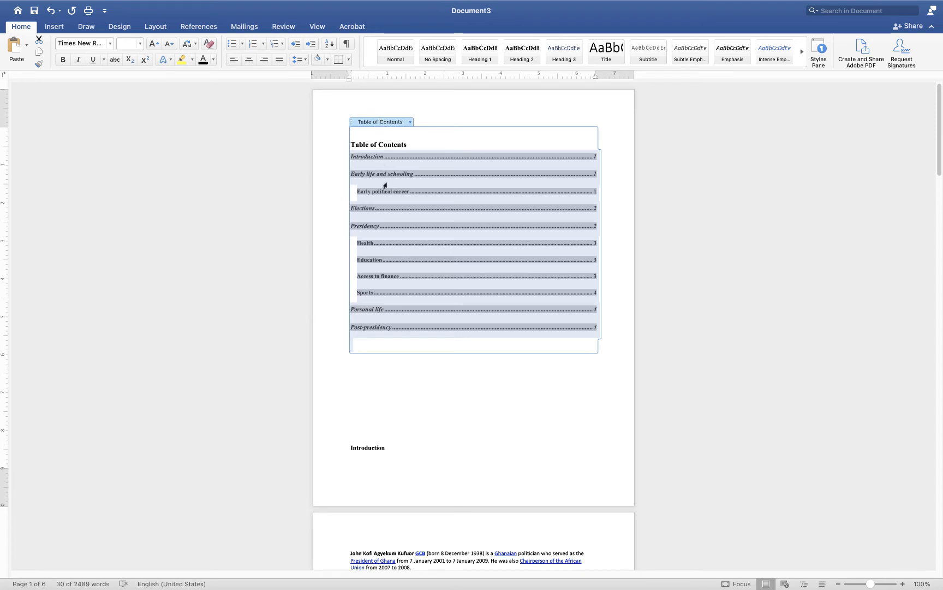
{"action": "left_click", "coordinate": [78, 60]}
{"action": "left_click", "coordinate": [78, 62]}
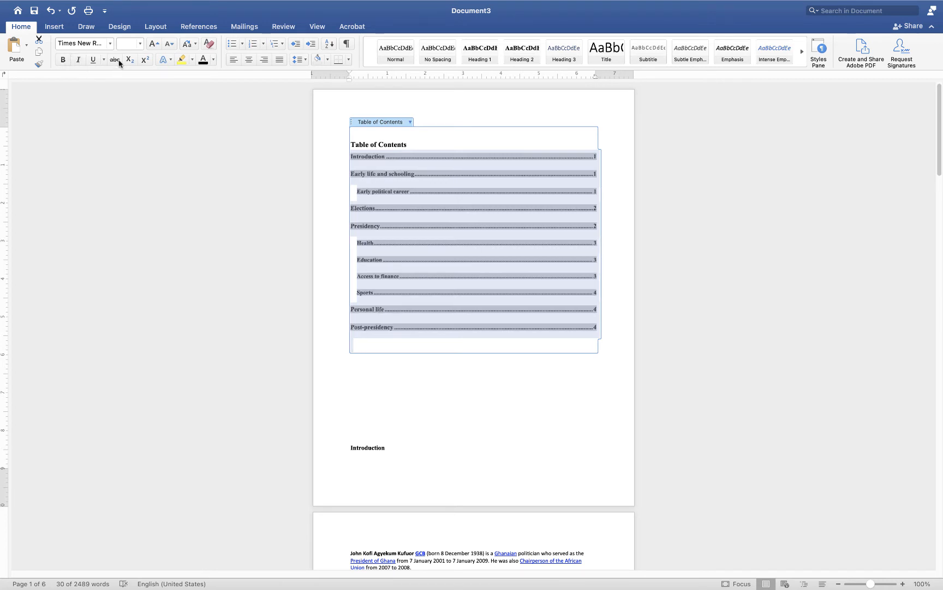
{"action": "left_click", "coordinate": [141, 43]}
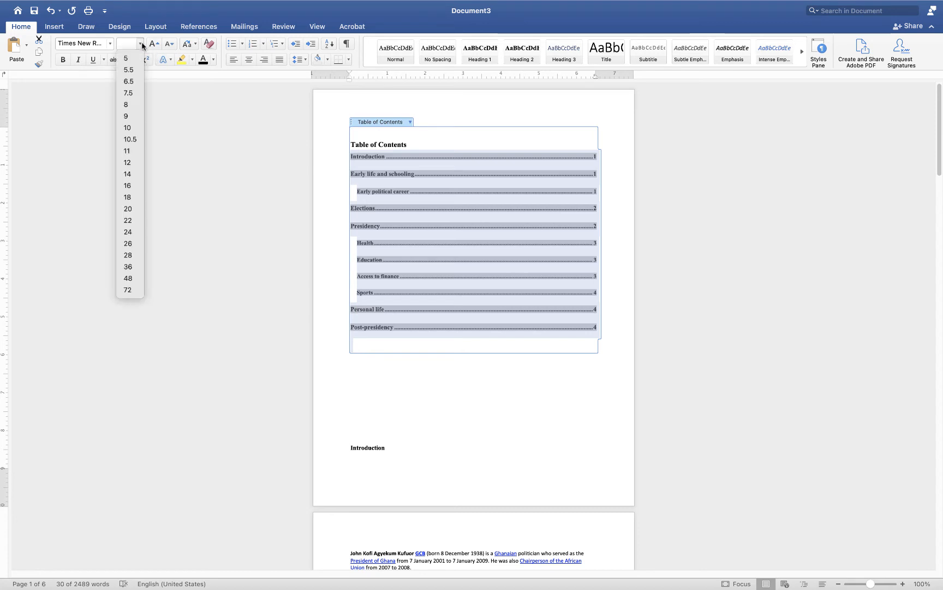
{"action": "left_click", "coordinate": [137, 164]}
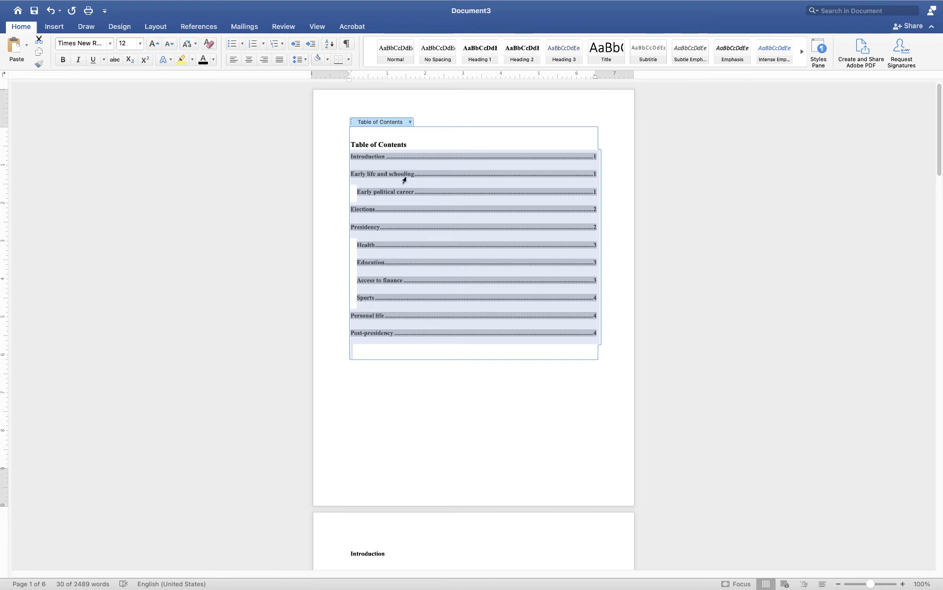
Step: Set the line spacing of the table of contents entries to 3.0 and deselect them
{"action": "left_click", "coordinate": [304, 60]}
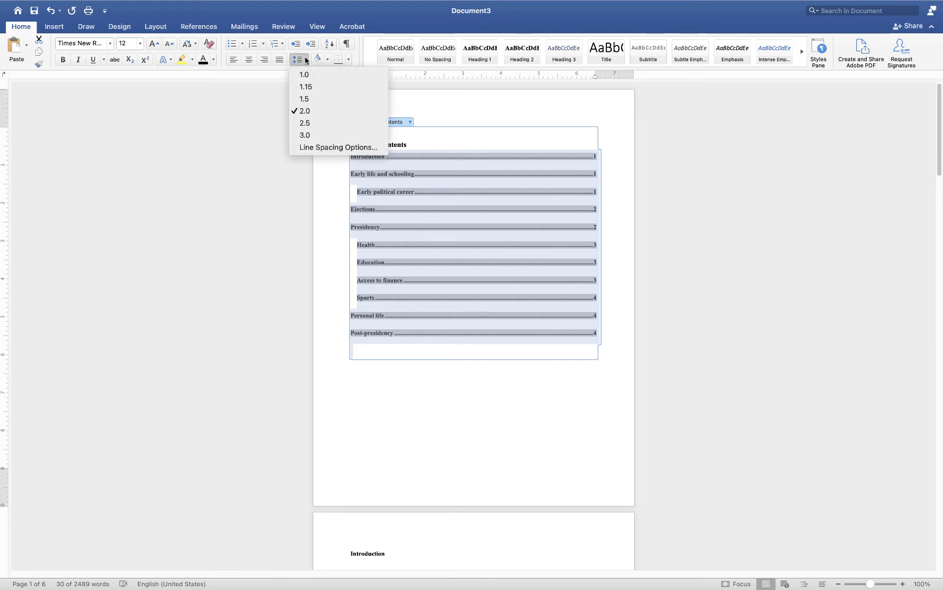
{"action": "left_click", "coordinate": [328, 137]}
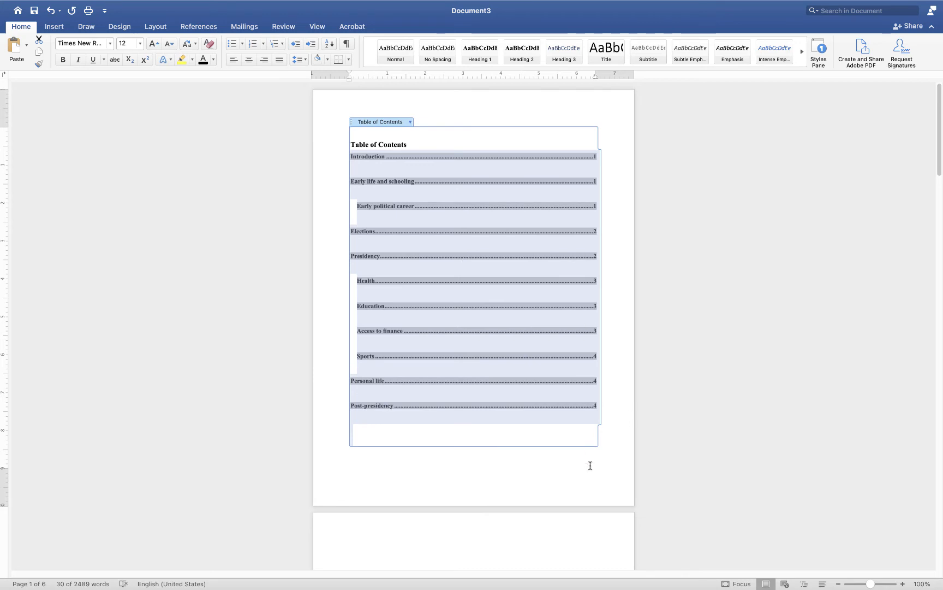
{"action": "left_click", "coordinate": [593, 495]}
{"action": "left_click", "coordinate": [571, 543]}
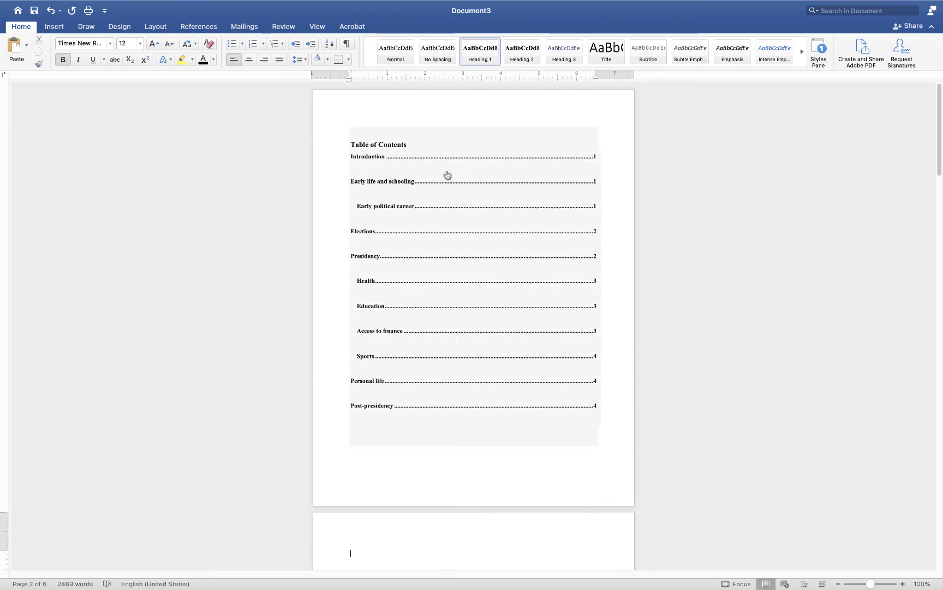
Step: Follow the "Early life and schooling" entry's link to its section and return to the table of contents
{"action": "left_click", "coordinate": [388, 185]}
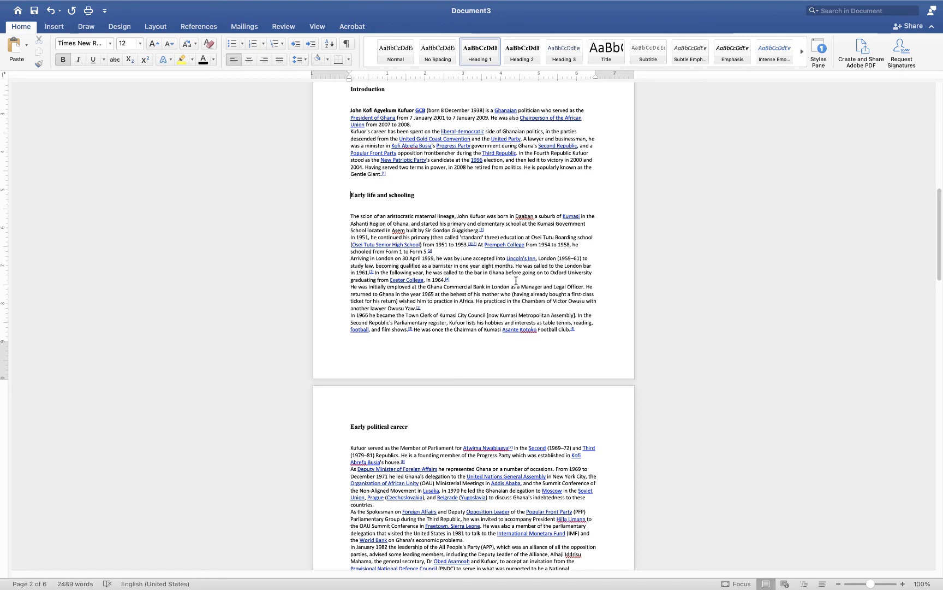
{"action": "scroll", "coordinate": [516, 281], "scroll_direction": "up", "scroll_amount": 5}
{"action": "scroll", "coordinate": [516, 280], "scroll_direction": "up", "scroll_amount": 12}
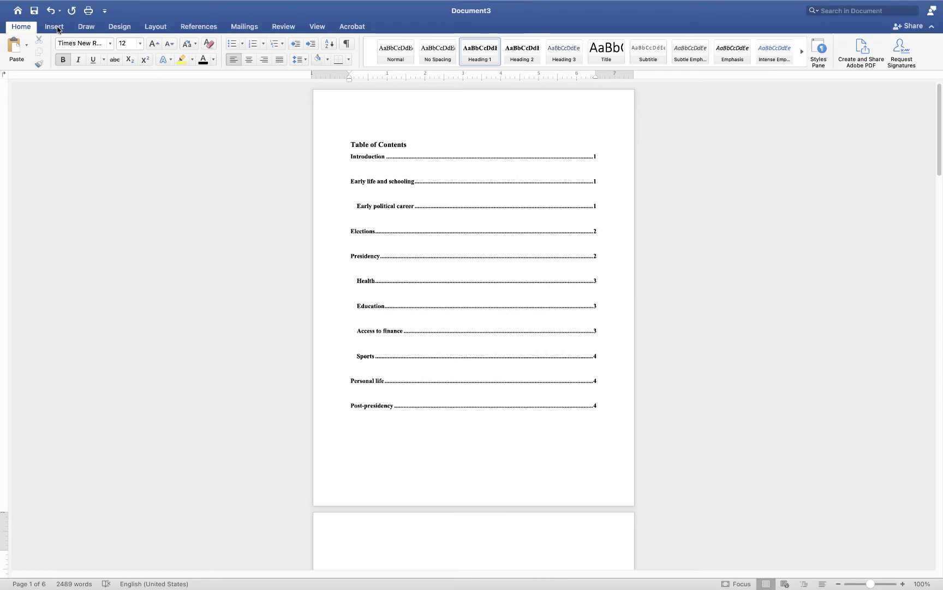
Step: Insert right-aligned page numbers at the top of the page (header), with the number shown on the first page
{"action": "left_click", "coordinate": [61, 31]}
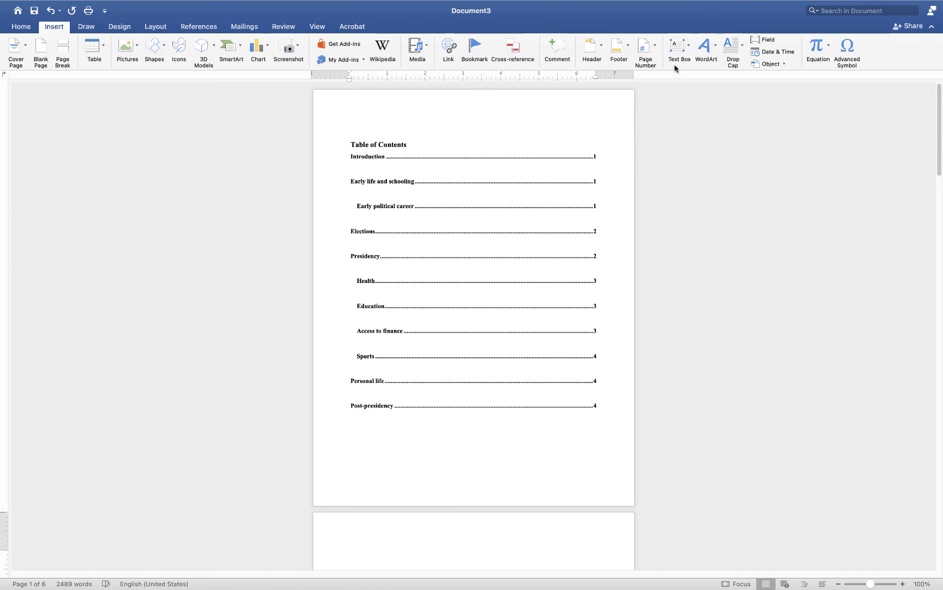
{"action": "left_click", "coordinate": [655, 53]}
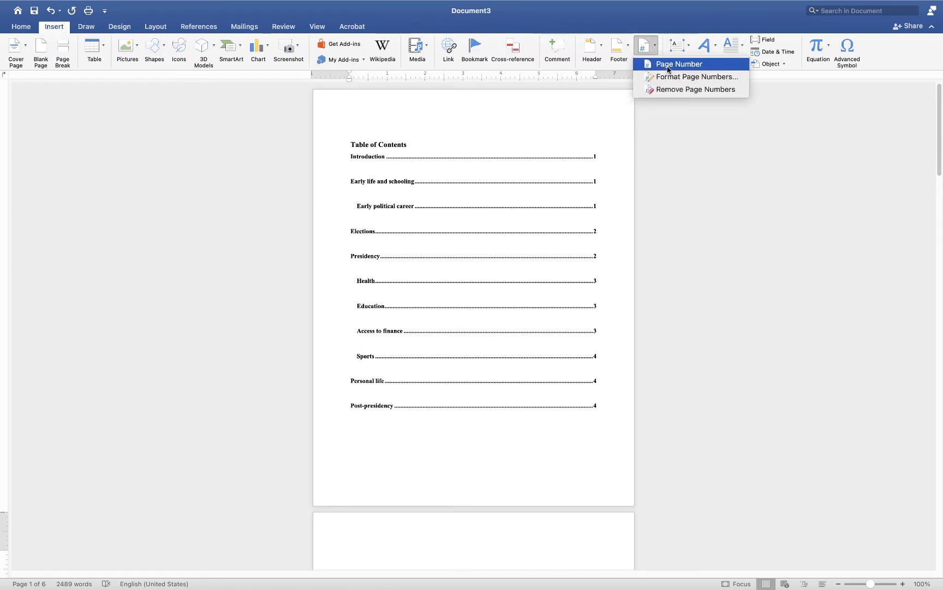
{"action": "left_click", "coordinate": [667, 66]}
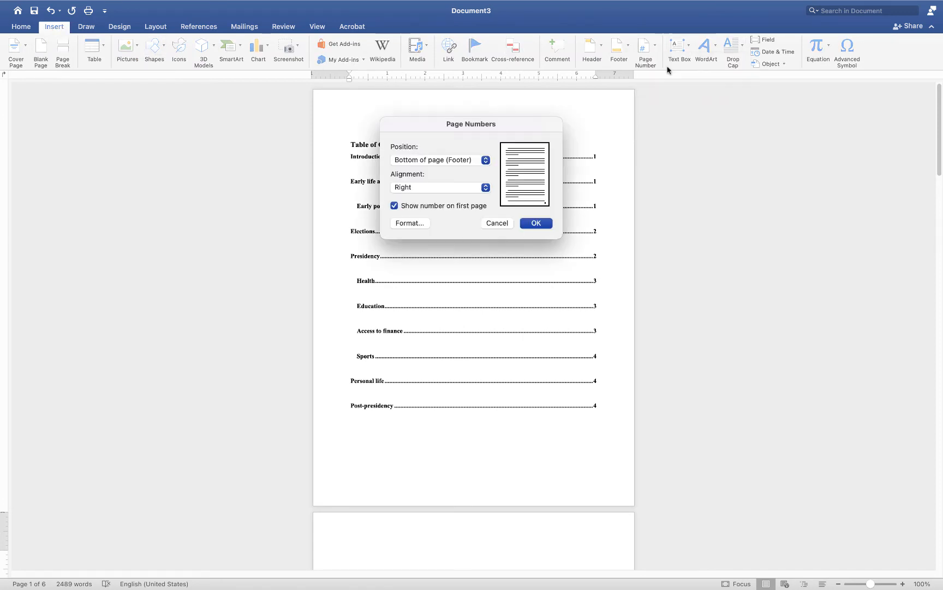
{"action": "left_click", "coordinate": [485, 161]}
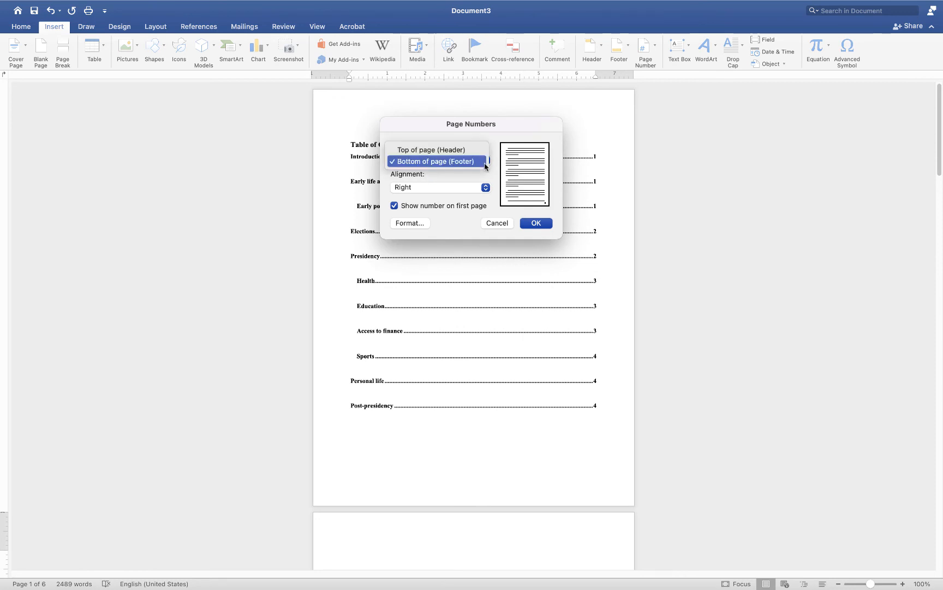
{"action": "left_click", "coordinate": [444, 150]}
{"action": "left_click", "coordinate": [537, 223]}
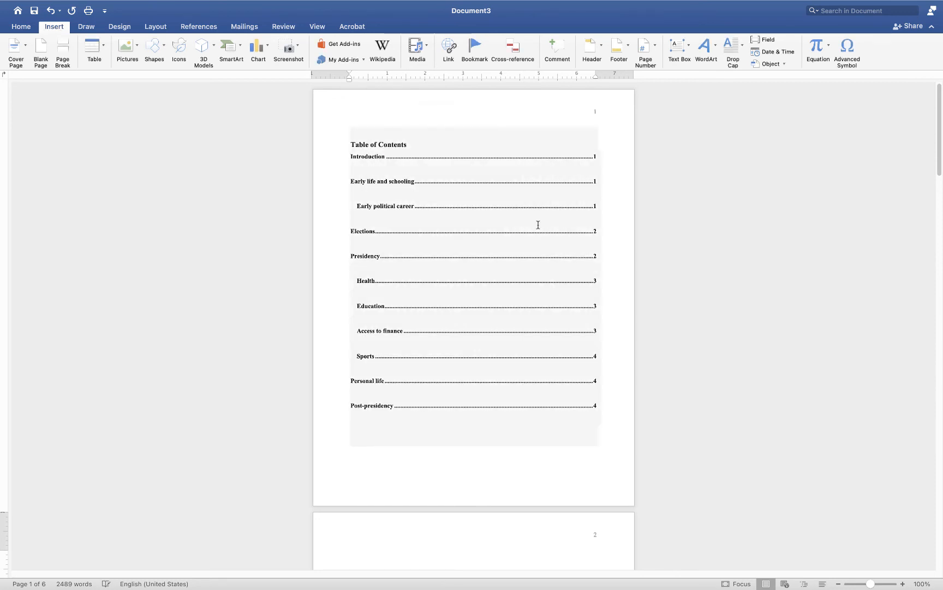
Step: Delete the blank lines above the "Introduction" heading on the second page and return to the table of contents
{"action": "scroll", "coordinate": [598, 251], "scroll_direction": "down", "scroll_amount": 10}
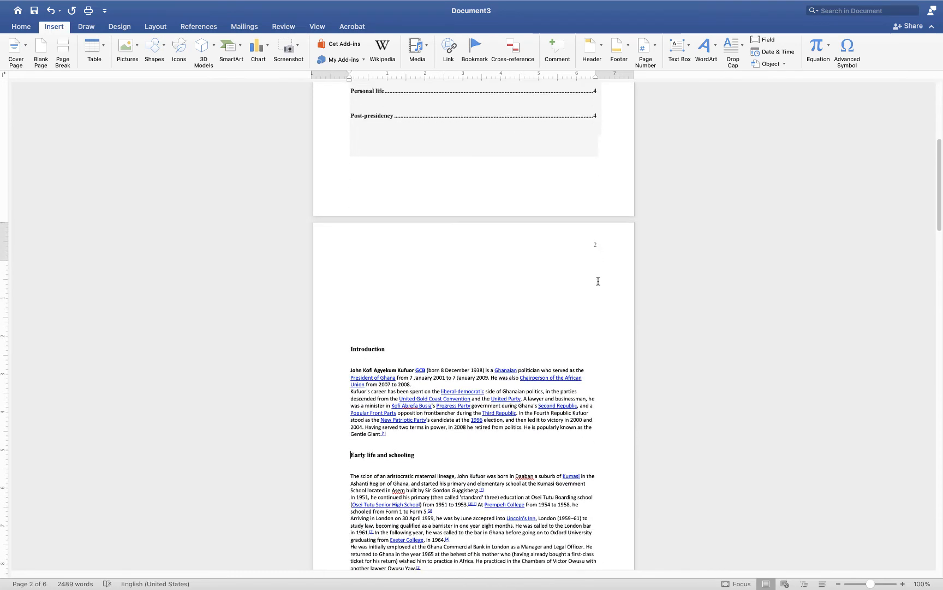
{"action": "left_click", "coordinate": [359, 331]}
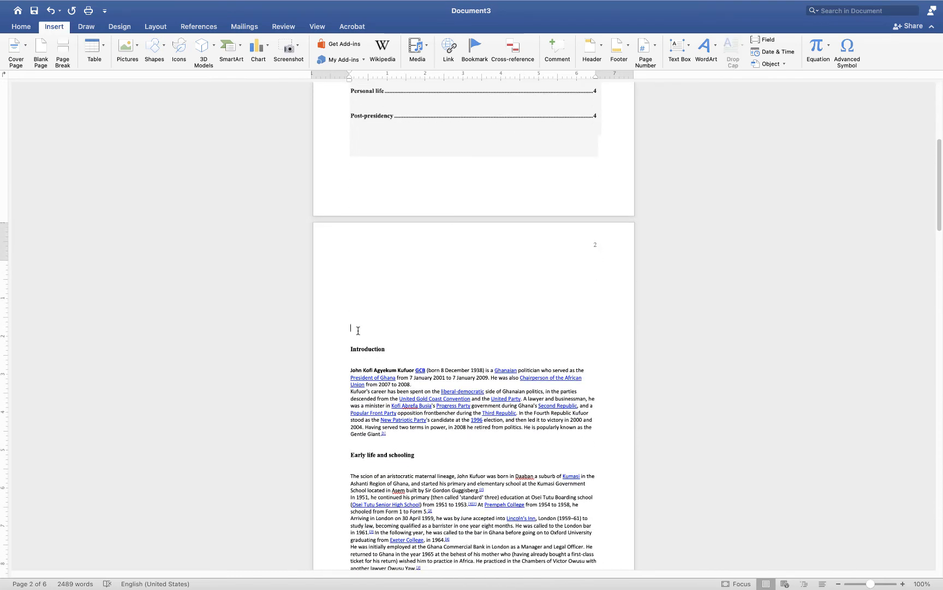
{"action": "key", "text": "BackSpace"}
{"action": "key", "text": "BackSpace"}
{"action": "key", "text": "BackSpace"}
{"action": "key", "text": "BackSpace"}
{"action": "key", "text": "BackSpace"}
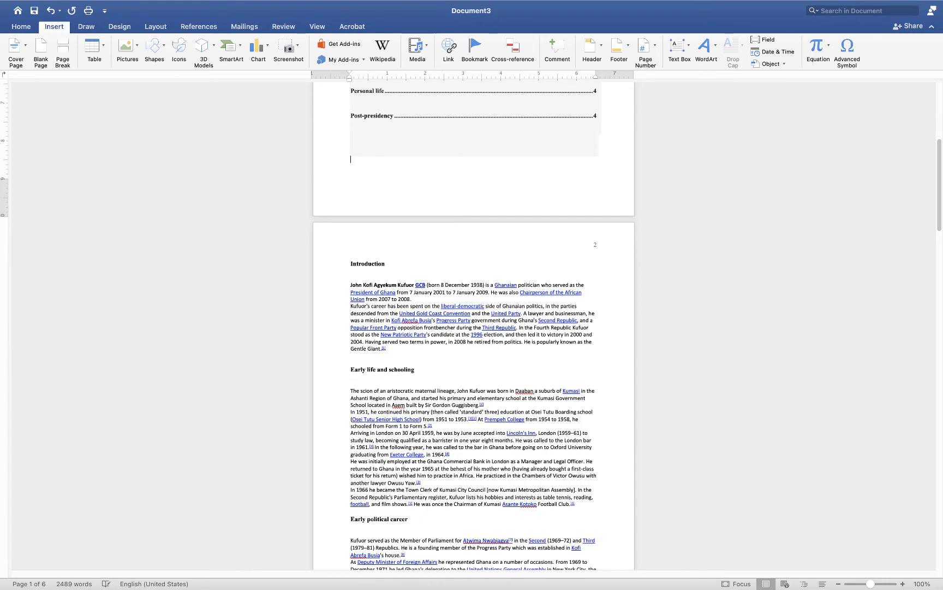
{"action": "scroll", "coordinate": [519, 374], "scroll_direction": "up", "scroll_amount": 9}
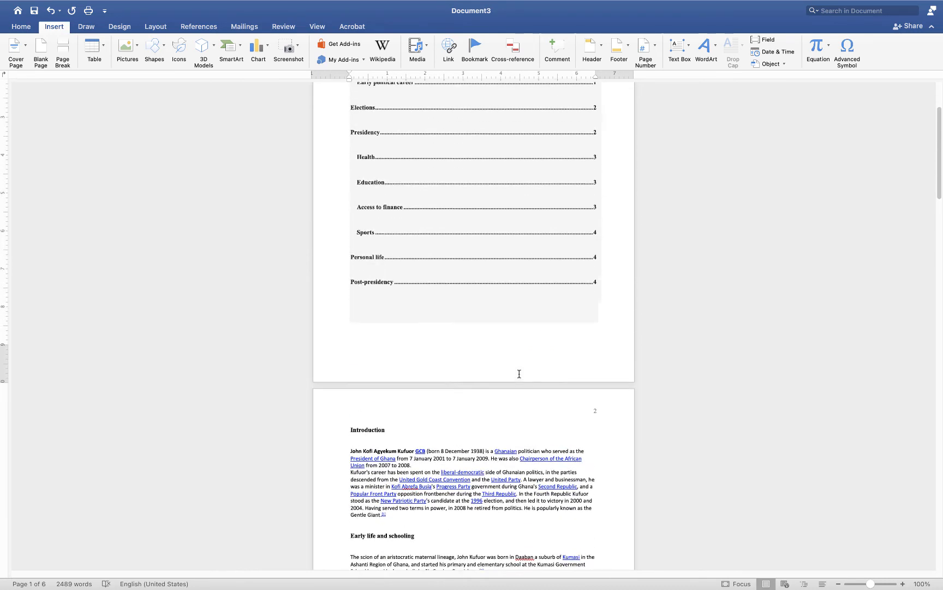
{"action": "scroll", "coordinate": [517, 372], "scroll_direction": "up", "scroll_amount": 2}
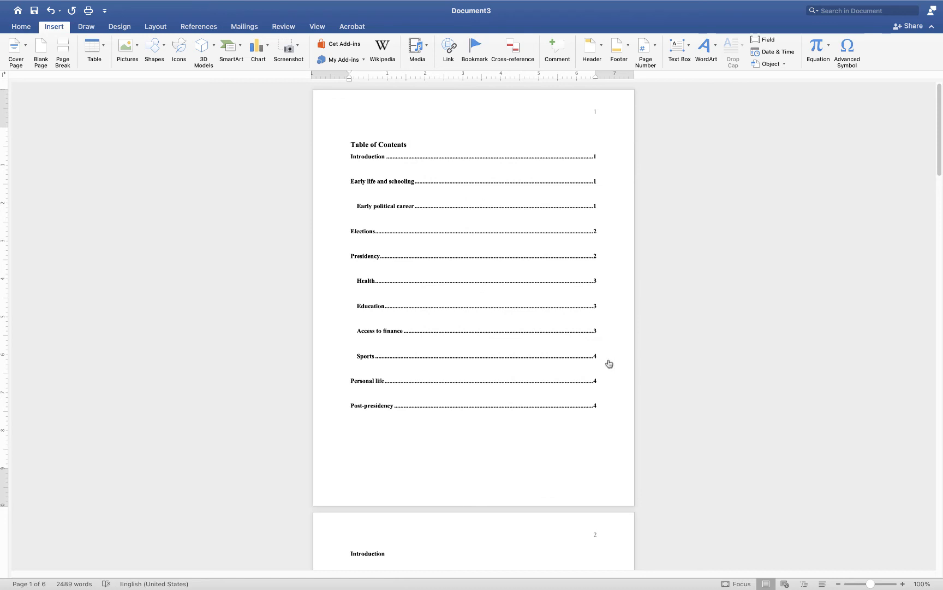
Step: Follow the "Elections" entry's link to its section and return to the table of contents
{"action": "left_click", "coordinate": [365, 232]}
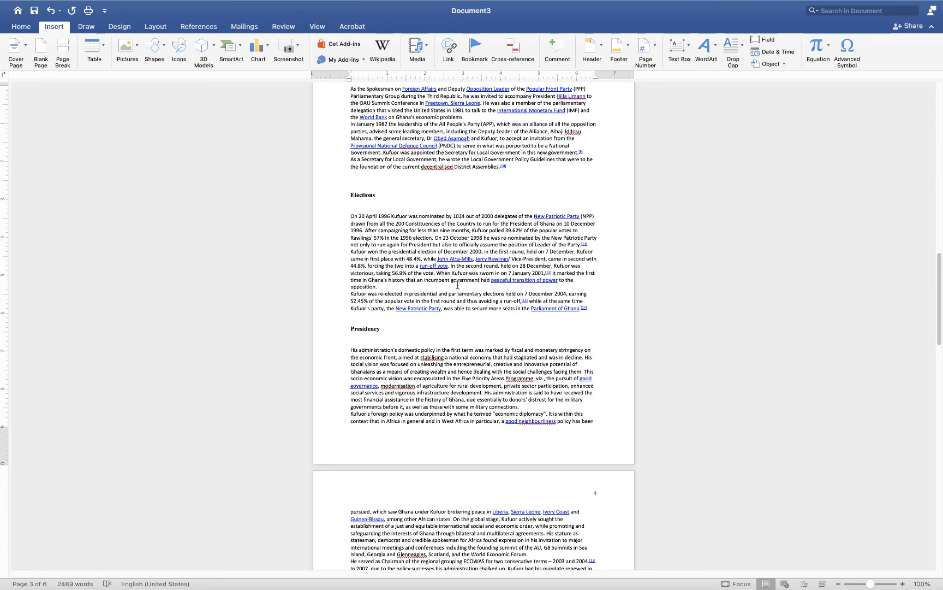
{"action": "scroll", "coordinate": [457, 284], "scroll_direction": "up", "scroll_amount": 10}
{"action": "scroll", "coordinate": [457, 284], "scroll_direction": "up", "scroll_amount": 20}
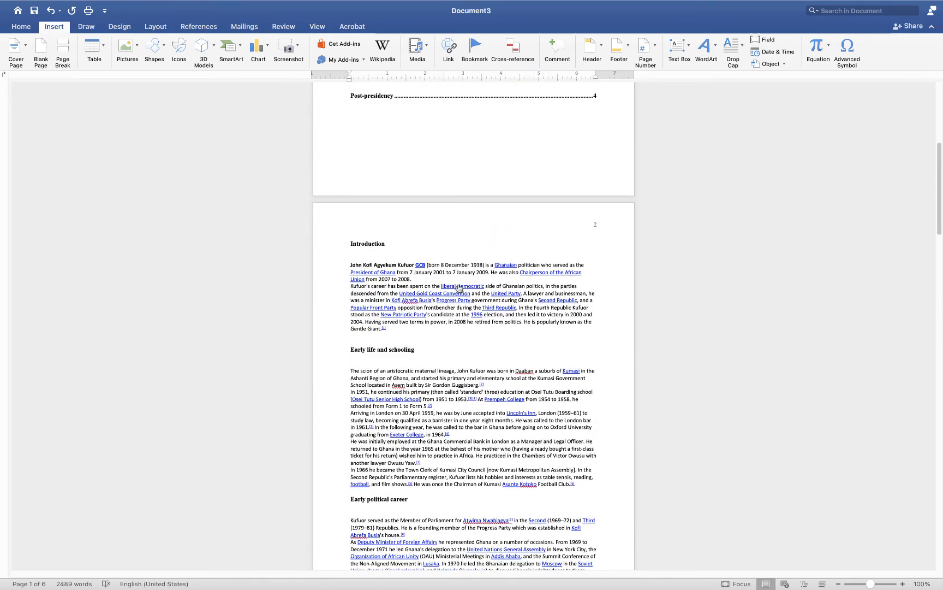
{"action": "scroll", "coordinate": [458, 288], "scroll_direction": "up", "scroll_amount": 3}
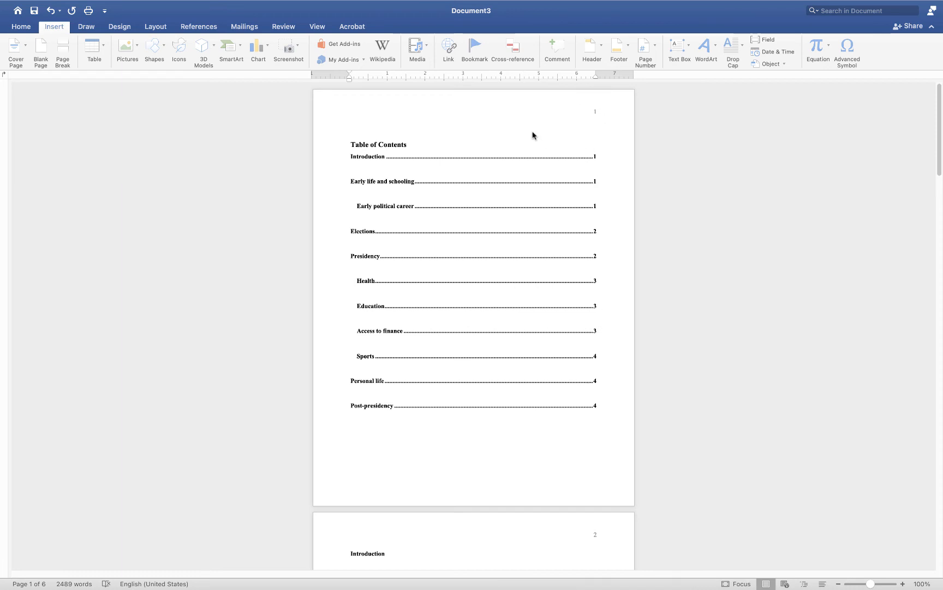
Step: Force quit all non-responsive applications listed in the CleanMyMac alert and return to the table of contents page
{"action": "scroll", "coordinate": [623, 214], "scroll_direction": "down", "scroll_amount": 5}
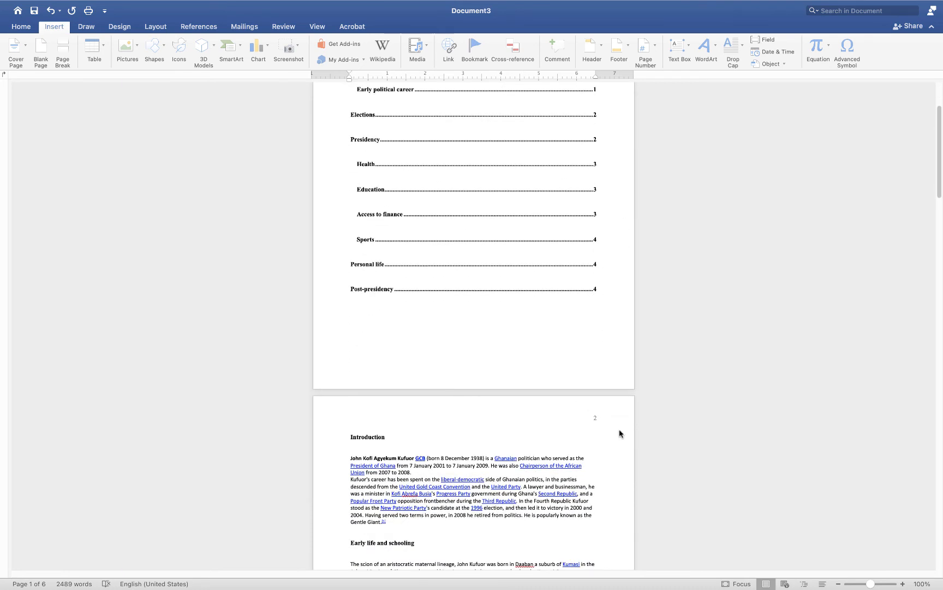
{"action": "scroll", "coordinate": [603, 344], "scroll_direction": "up", "scroll_amount": 1}
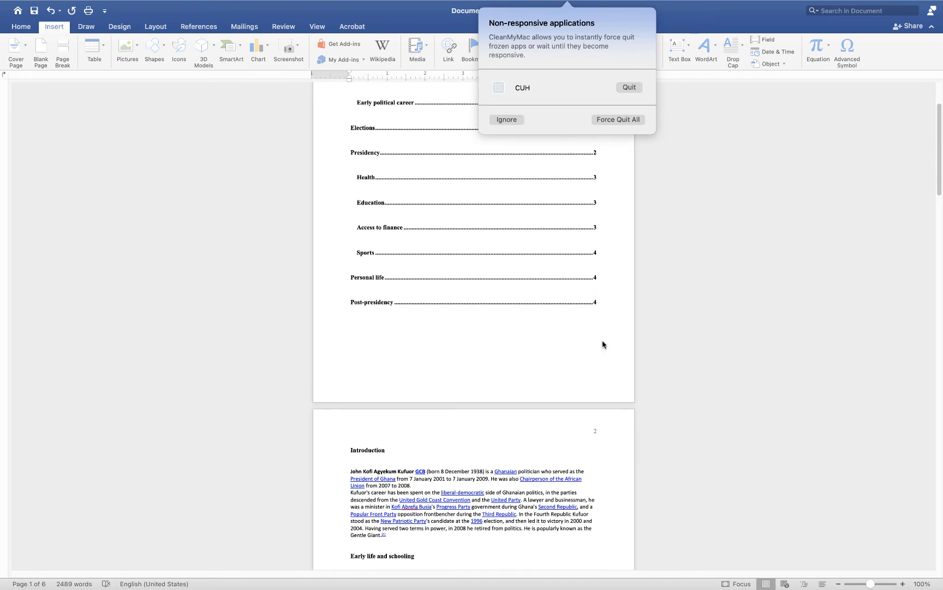
{"action": "left_click", "coordinate": [618, 119]}
{"action": "scroll", "coordinate": [600, 137], "scroll_direction": "up", "scroll_amount": 4}
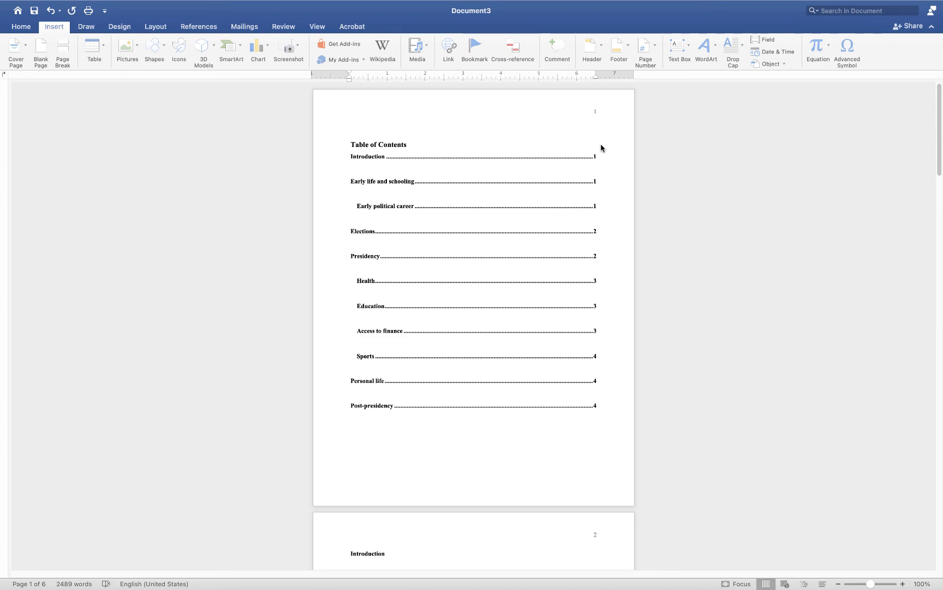
Step: Insert a Next Page section break directly before the "Introduction" heading
{"action": "scroll", "coordinate": [568, 173], "scroll_direction": "down", "scroll_amount": 3}
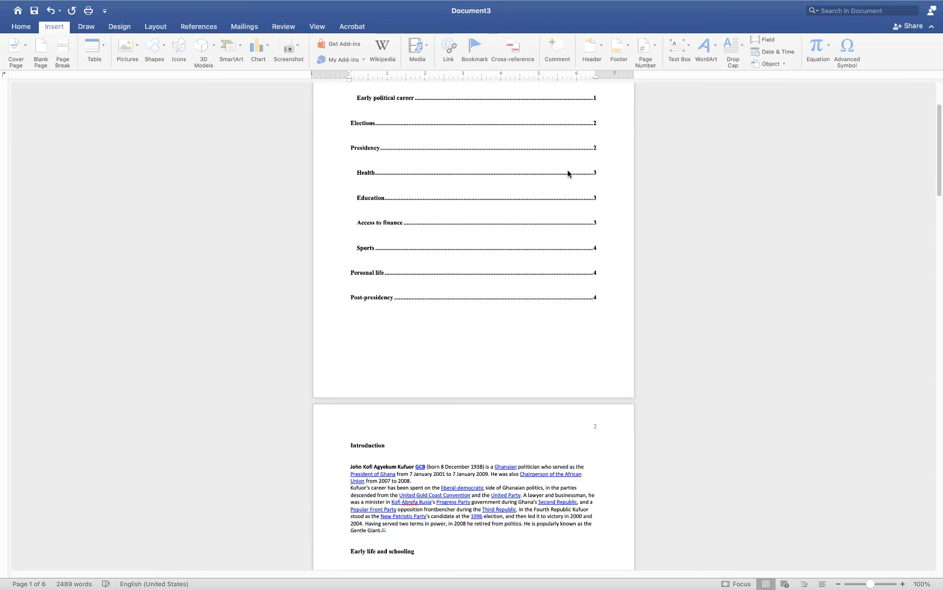
{"action": "left_click", "coordinate": [350, 445]}
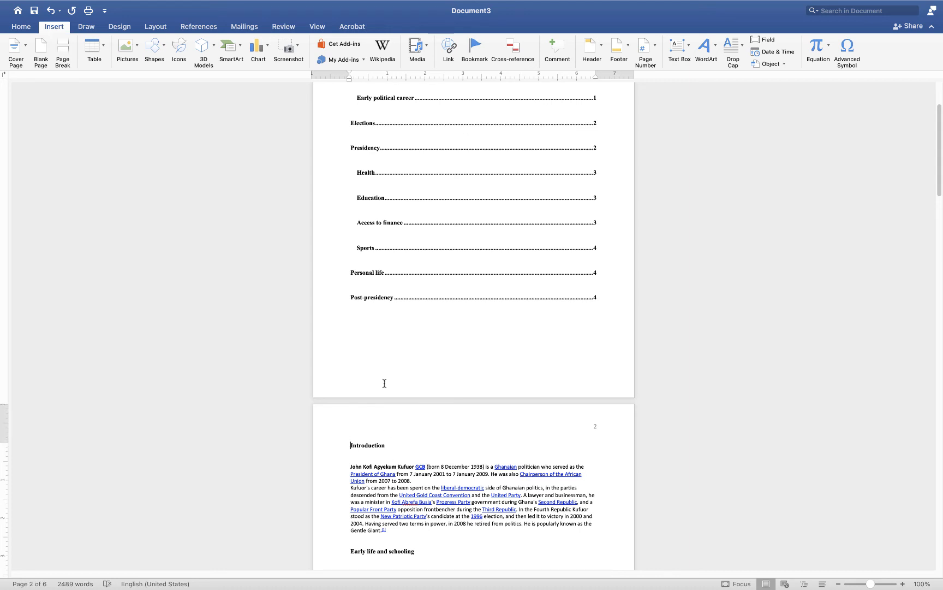
{"action": "left_click", "coordinate": [158, 27]}
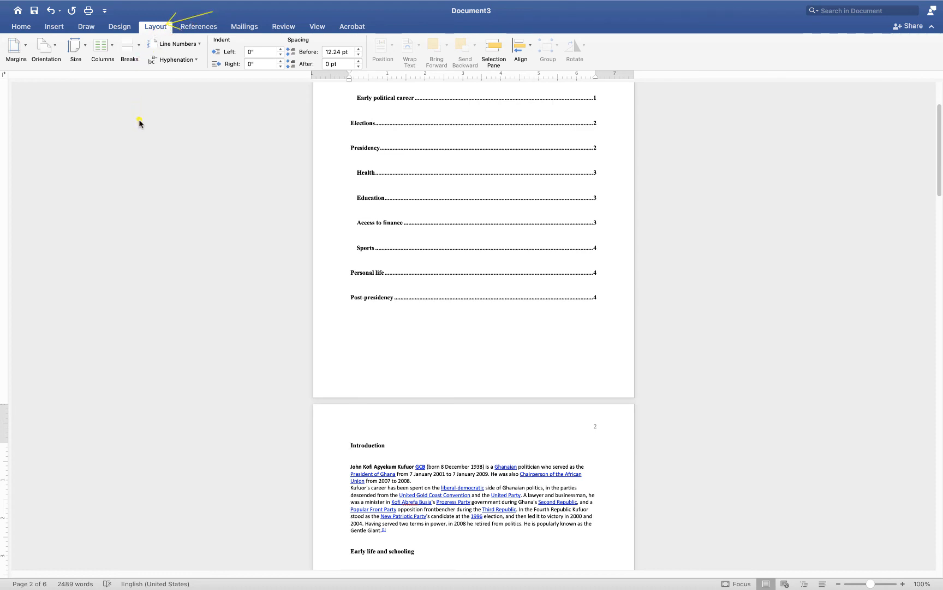
{"action": "left_click_drag", "start_coordinate": [139, 123], "coordinate": [140, 53]}
{"action": "key", "text": "Escape"}
{"action": "left_click", "coordinate": [139, 46]}
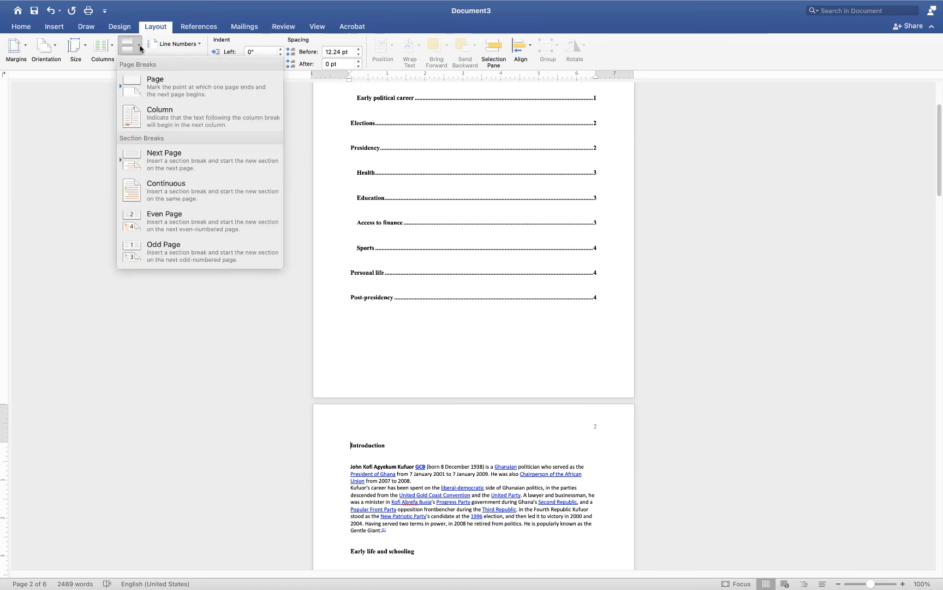
{"action": "left_click", "coordinate": [164, 162]}
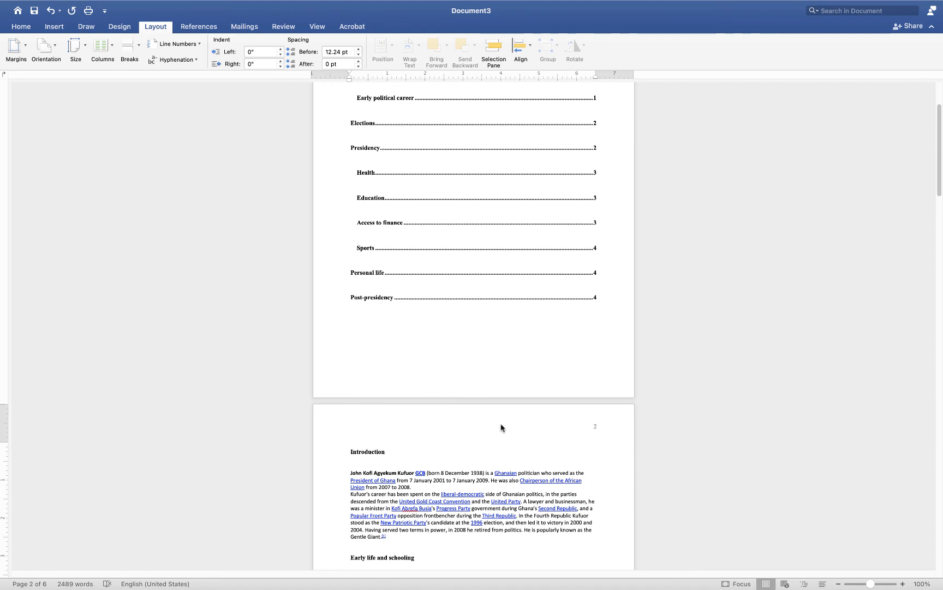
Step: Unlink the Section 2 header from the previous section and close header and footer editing
{"action": "double_click", "coordinate": [468, 425]}
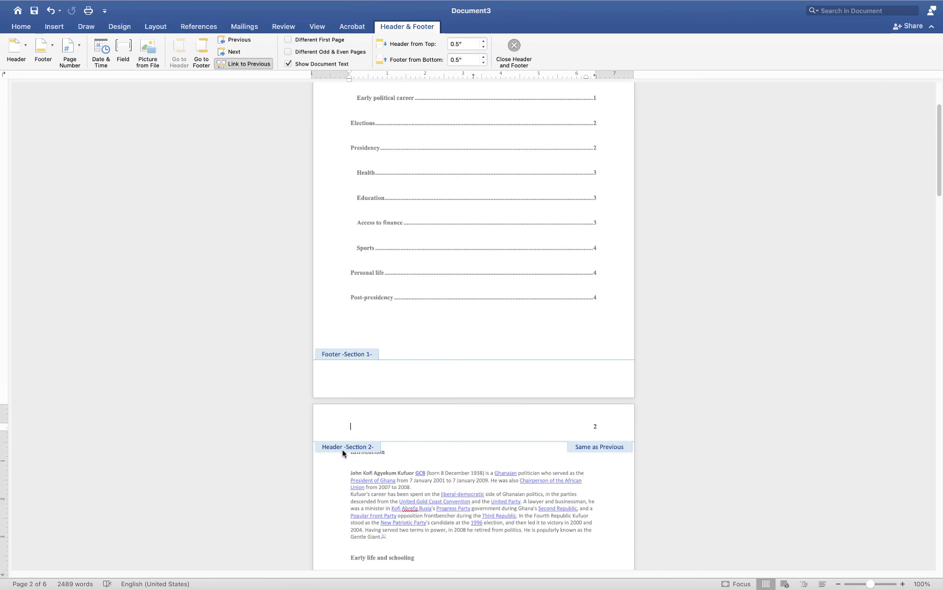
{"action": "scroll", "coordinate": [381, 410], "scroll_direction": "up", "scroll_amount": 5}
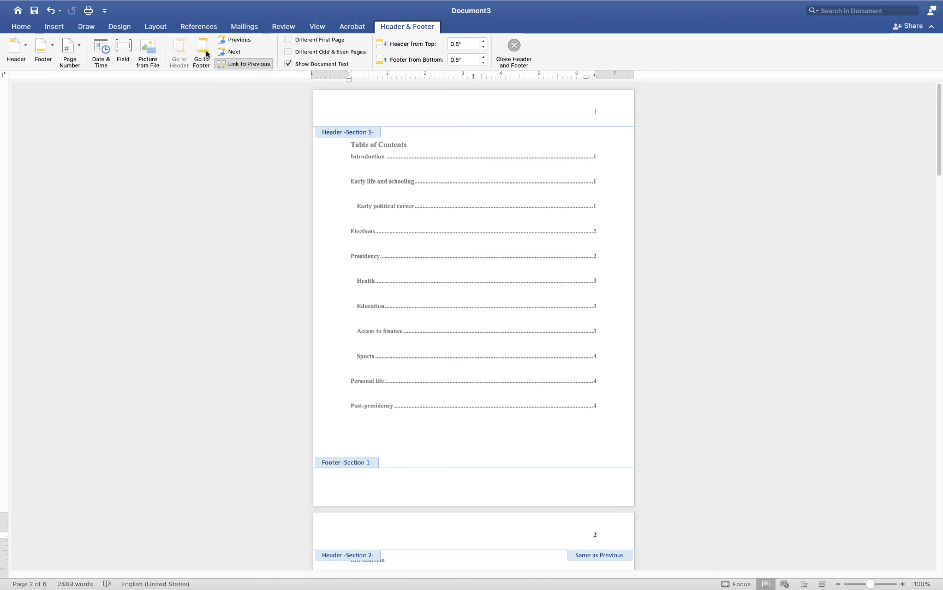
{"action": "left_click_drag", "start_coordinate": [207, 53], "coordinate": [279, 81]}
{"action": "left_click", "coordinate": [245, 64]}
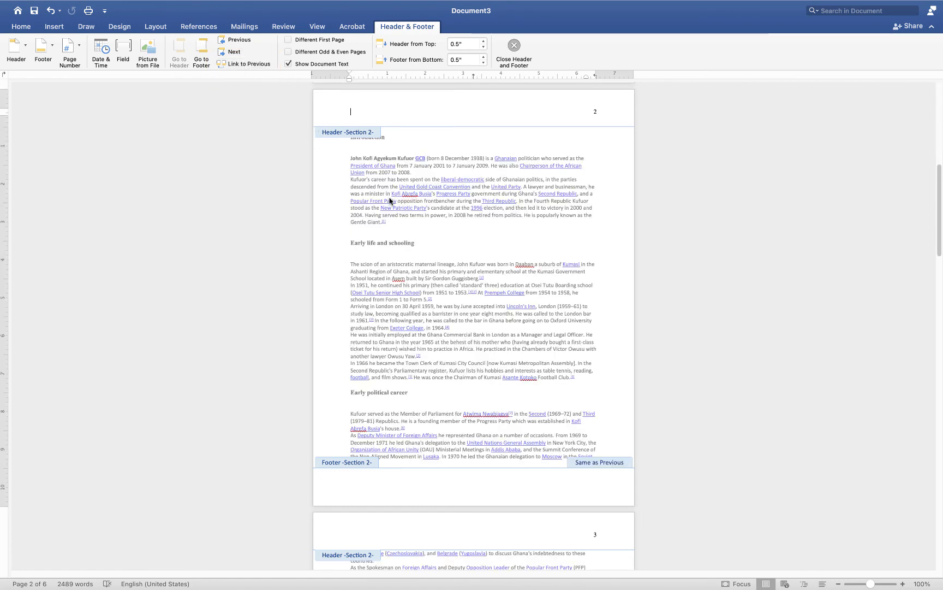
{"action": "scroll", "coordinate": [413, 240], "scroll_direction": "up", "scroll_amount": 10}
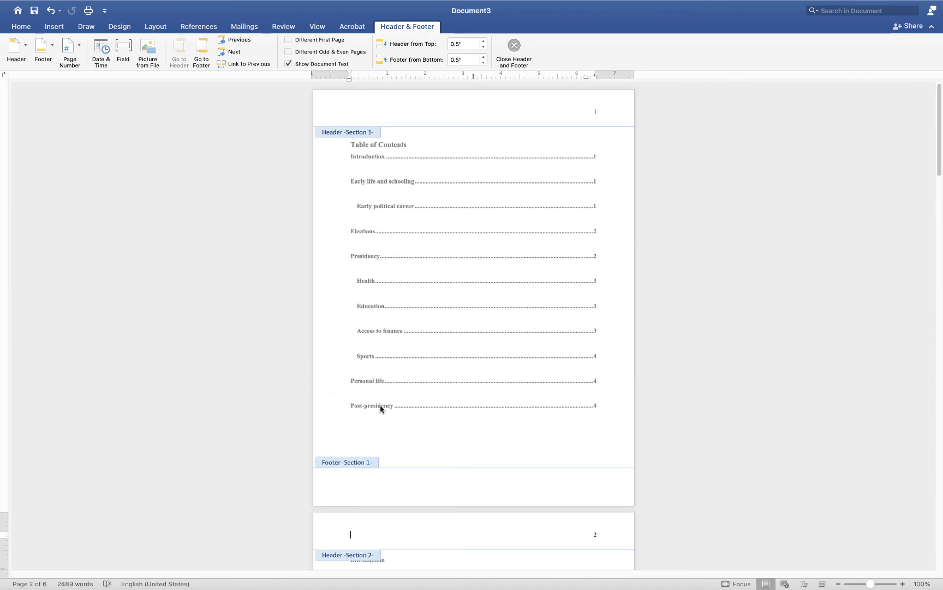
{"action": "scroll", "coordinate": [423, 306], "scroll_direction": "down", "scroll_amount": 5}
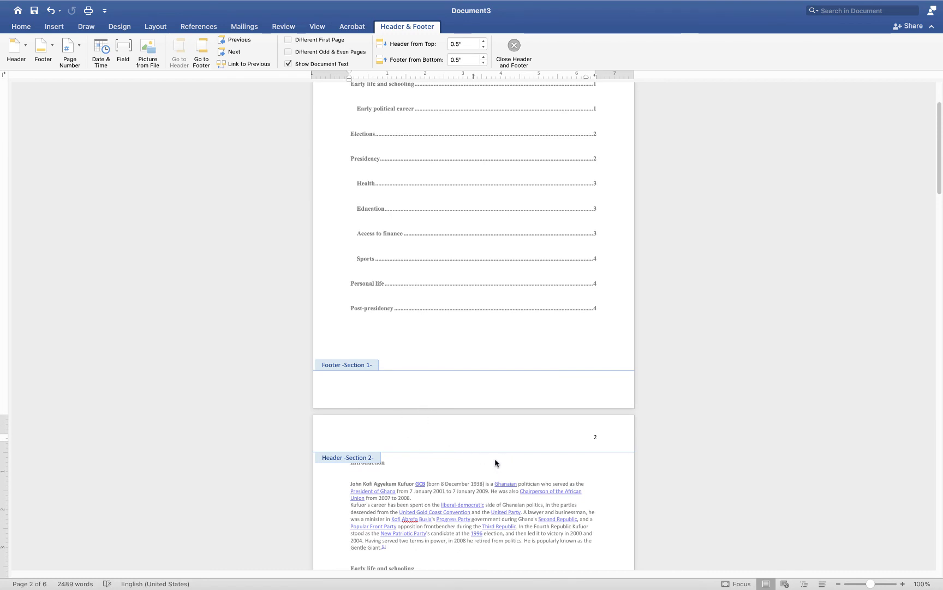
{"action": "scroll", "coordinate": [453, 371], "scroll_direction": "up", "scroll_amount": 3}
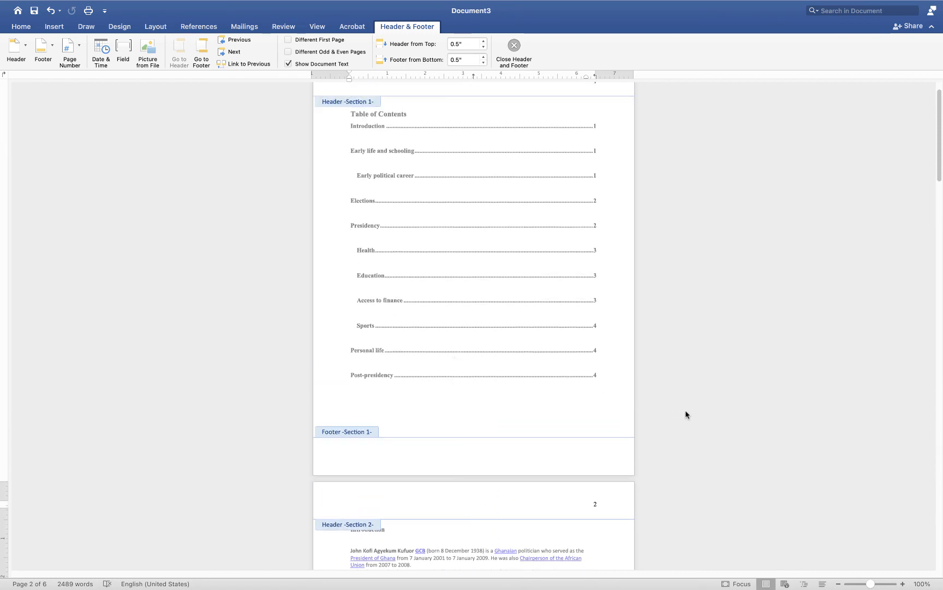
{"action": "left_click", "coordinate": [514, 47]}
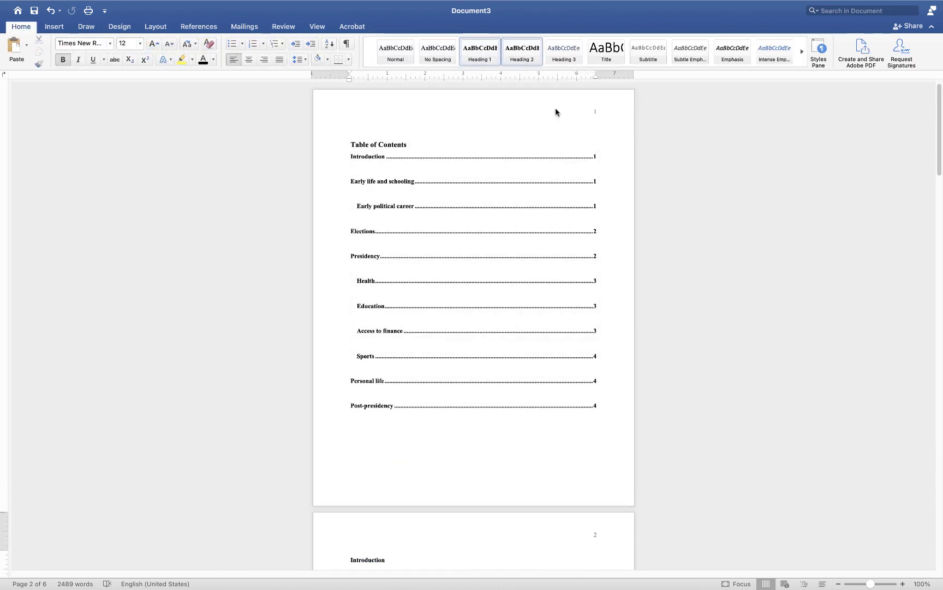
Step: Remove the page number from the table of contents section and check the headers of the first two pages
{"action": "left_click", "coordinate": [528, 112]}
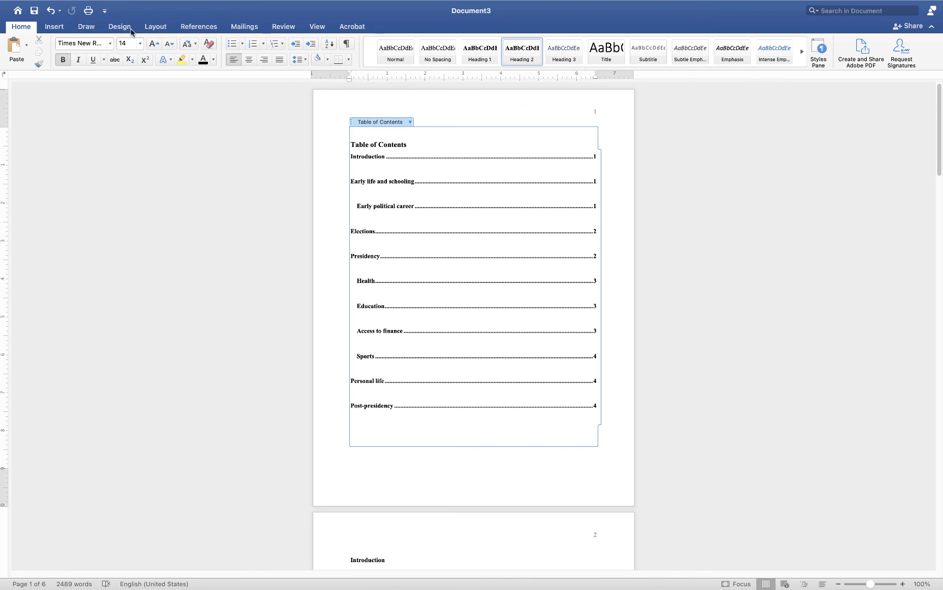
{"action": "left_click", "coordinate": [53, 32]}
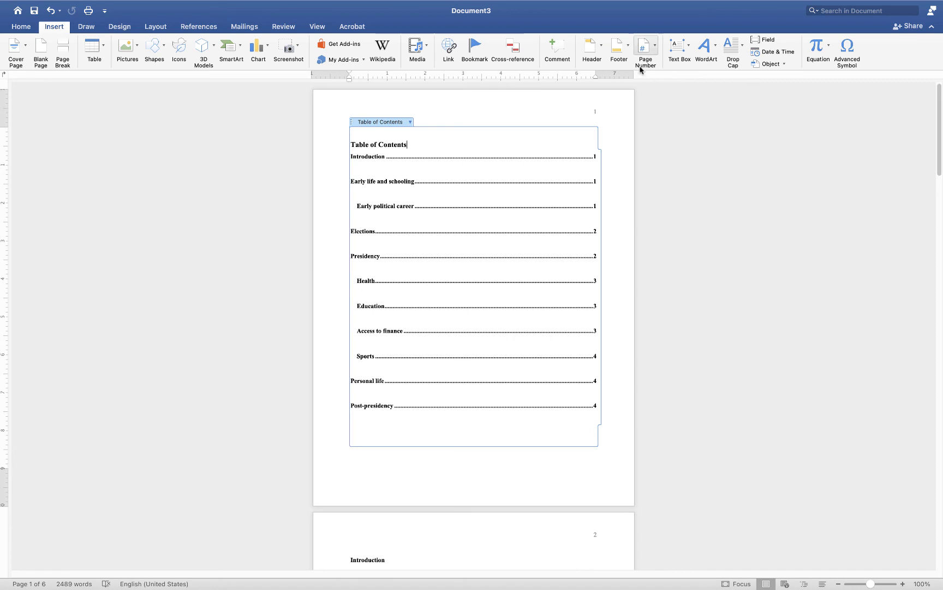
{"action": "left_click", "coordinate": [657, 47]}
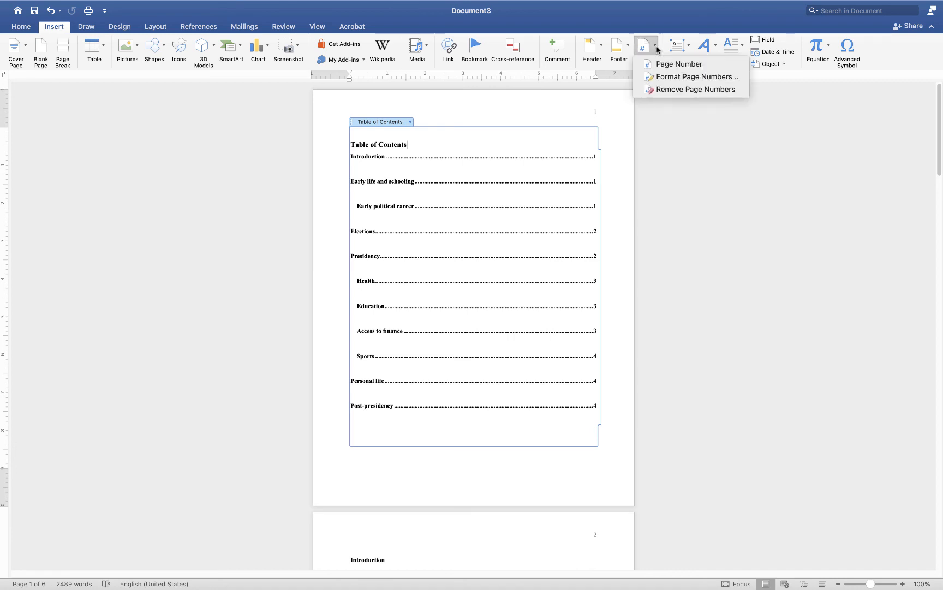
{"action": "left_click", "coordinate": [668, 91]}
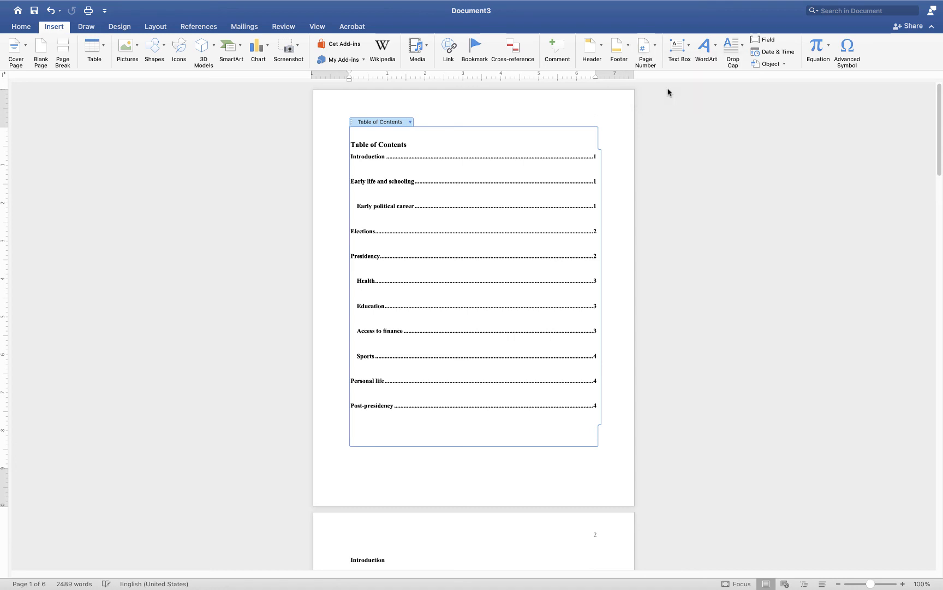
{"action": "scroll", "coordinate": [628, 258], "scroll_direction": "down", "scroll_amount": 5}
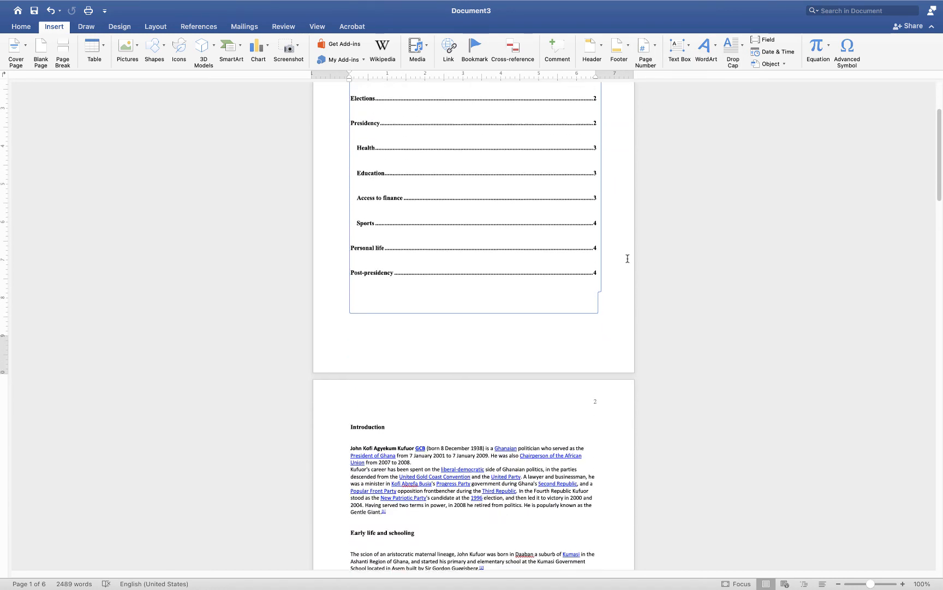
{"action": "scroll", "coordinate": [614, 305], "scroll_direction": "up", "scroll_amount": 5}
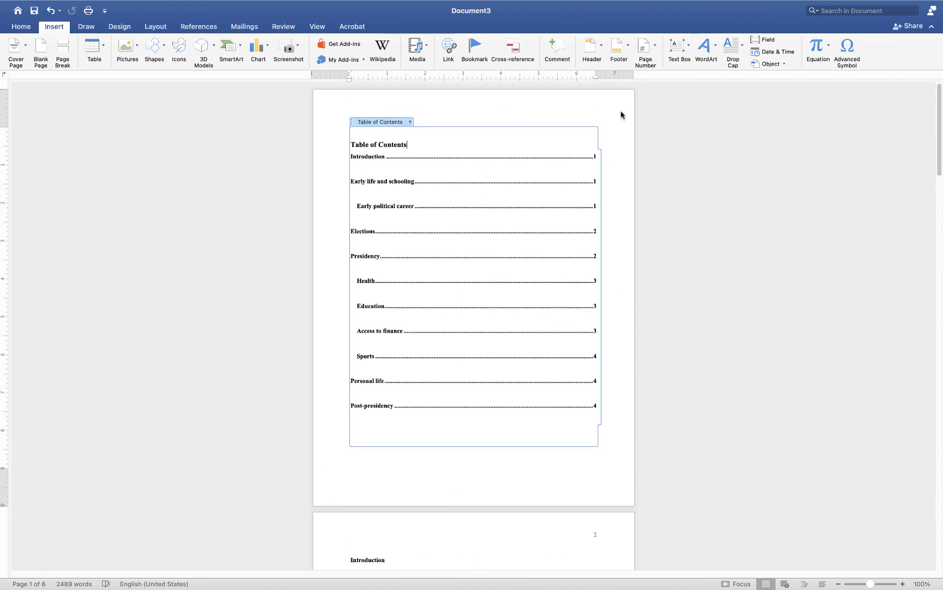
{"action": "scroll", "coordinate": [613, 192], "scroll_direction": "down", "scroll_amount": 6}
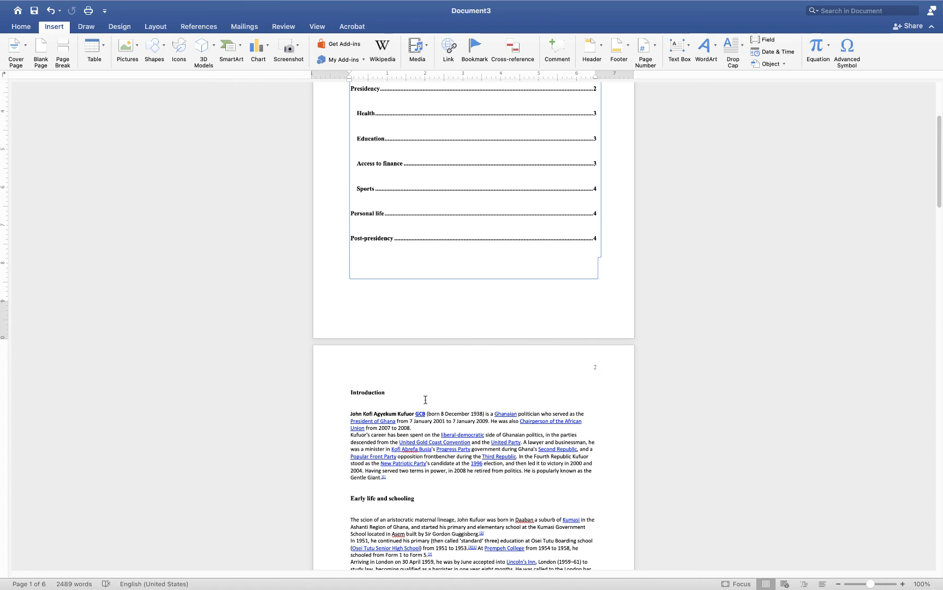
Step: Restart the page numbering at 1 for the section that begins with the "Introduction" heading
{"action": "left_click", "coordinate": [390, 393]}
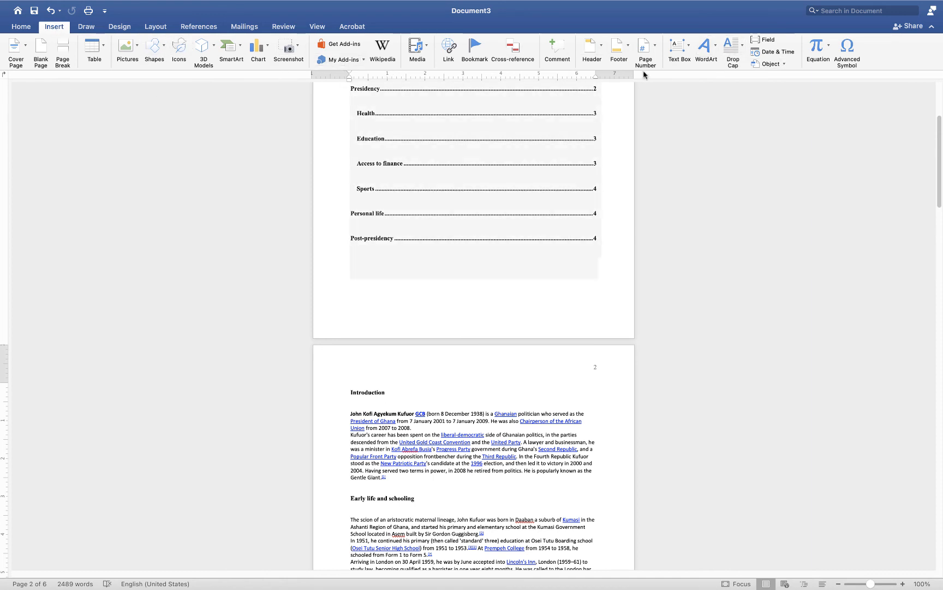
{"action": "left_click", "coordinate": [657, 54]}
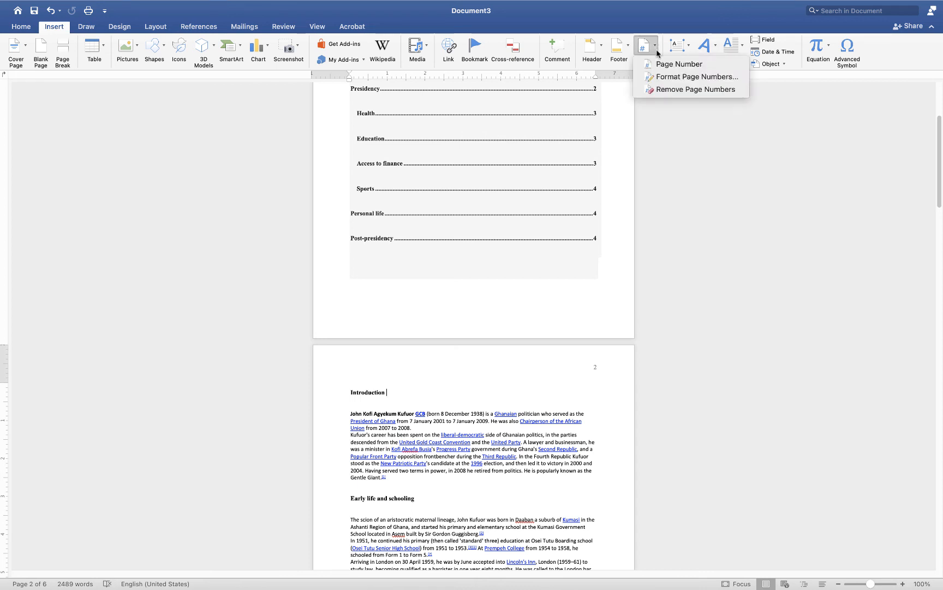
{"action": "left_click", "coordinate": [671, 78]}
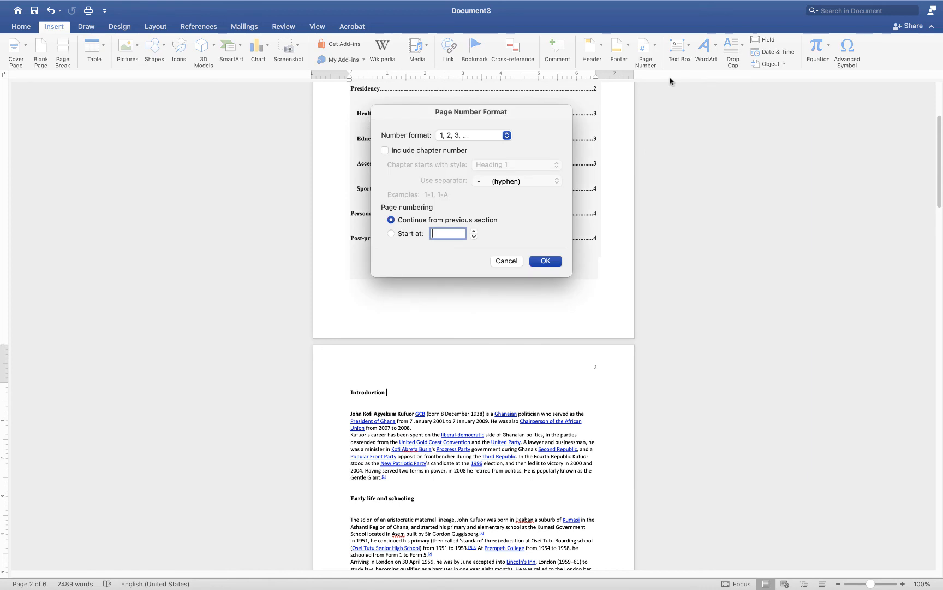
{"action": "left_click", "coordinate": [391, 234]}
{"action": "left_click", "coordinate": [549, 263]}
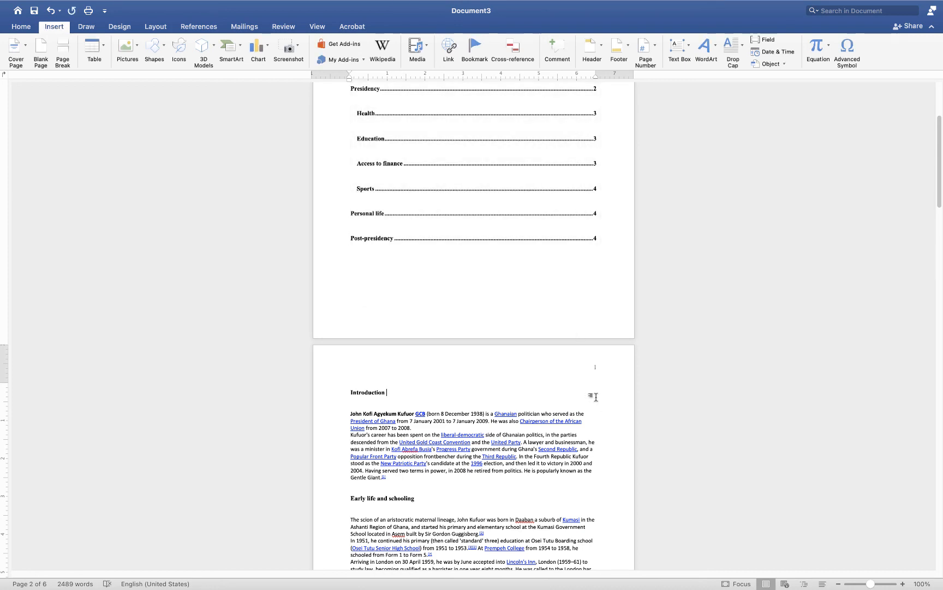
{"action": "scroll", "coordinate": [585, 394], "scroll_direction": "down", "scroll_amount": 5}
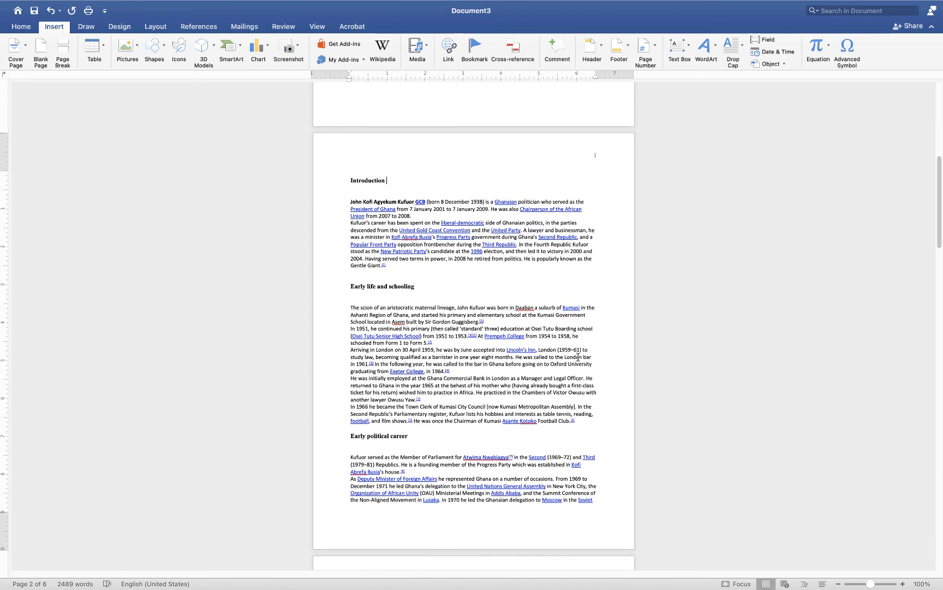
{"action": "scroll", "coordinate": [578, 357], "scroll_direction": "up", "scroll_amount": 2}
{"action": "scroll", "coordinate": [575, 325], "scroll_direction": "up", "scroll_amount": 5}
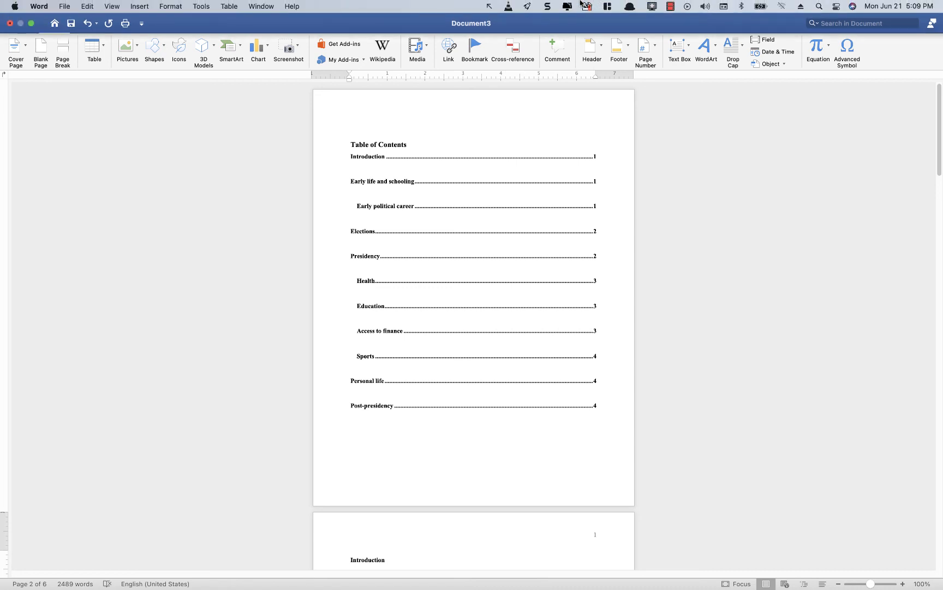
{"action": "left_click", "coordinate": [671, 6]}
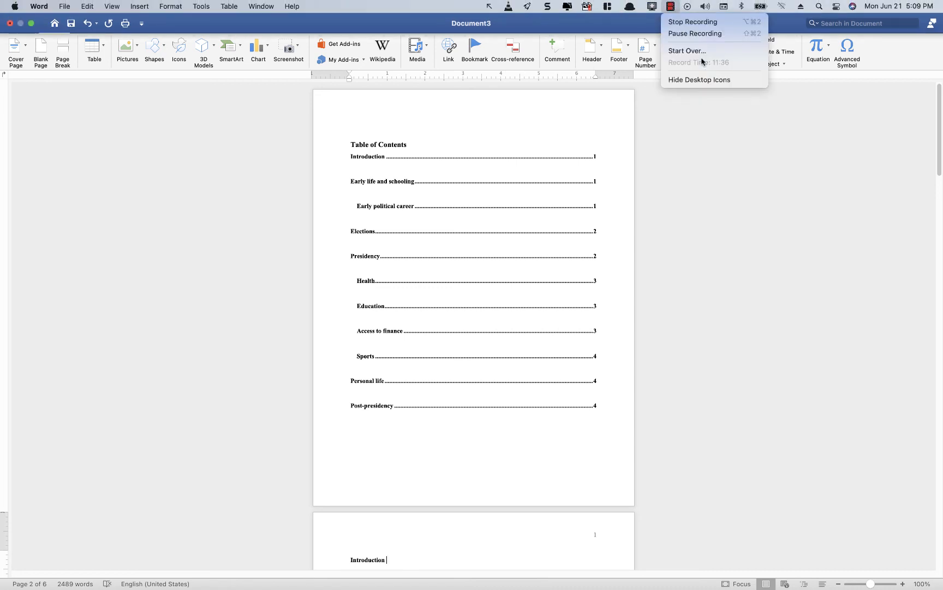